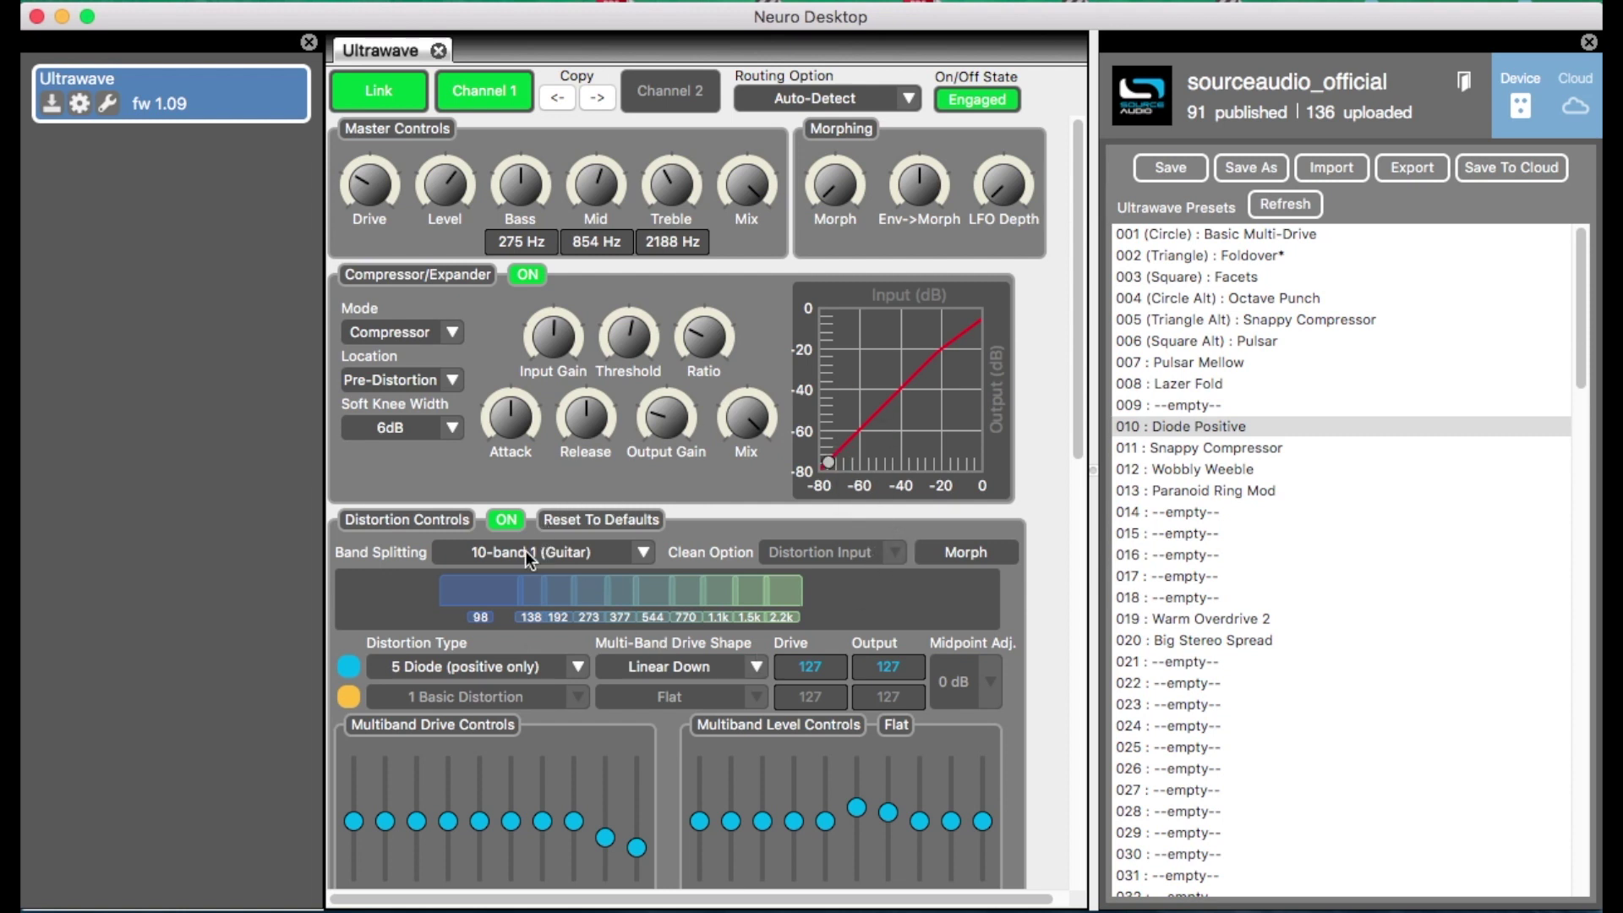
- Look at the community presets in the cloud library and return to the presets stored on the connected Ultrawave
{"action": "left_click", "coordinate": [1574, 102]}
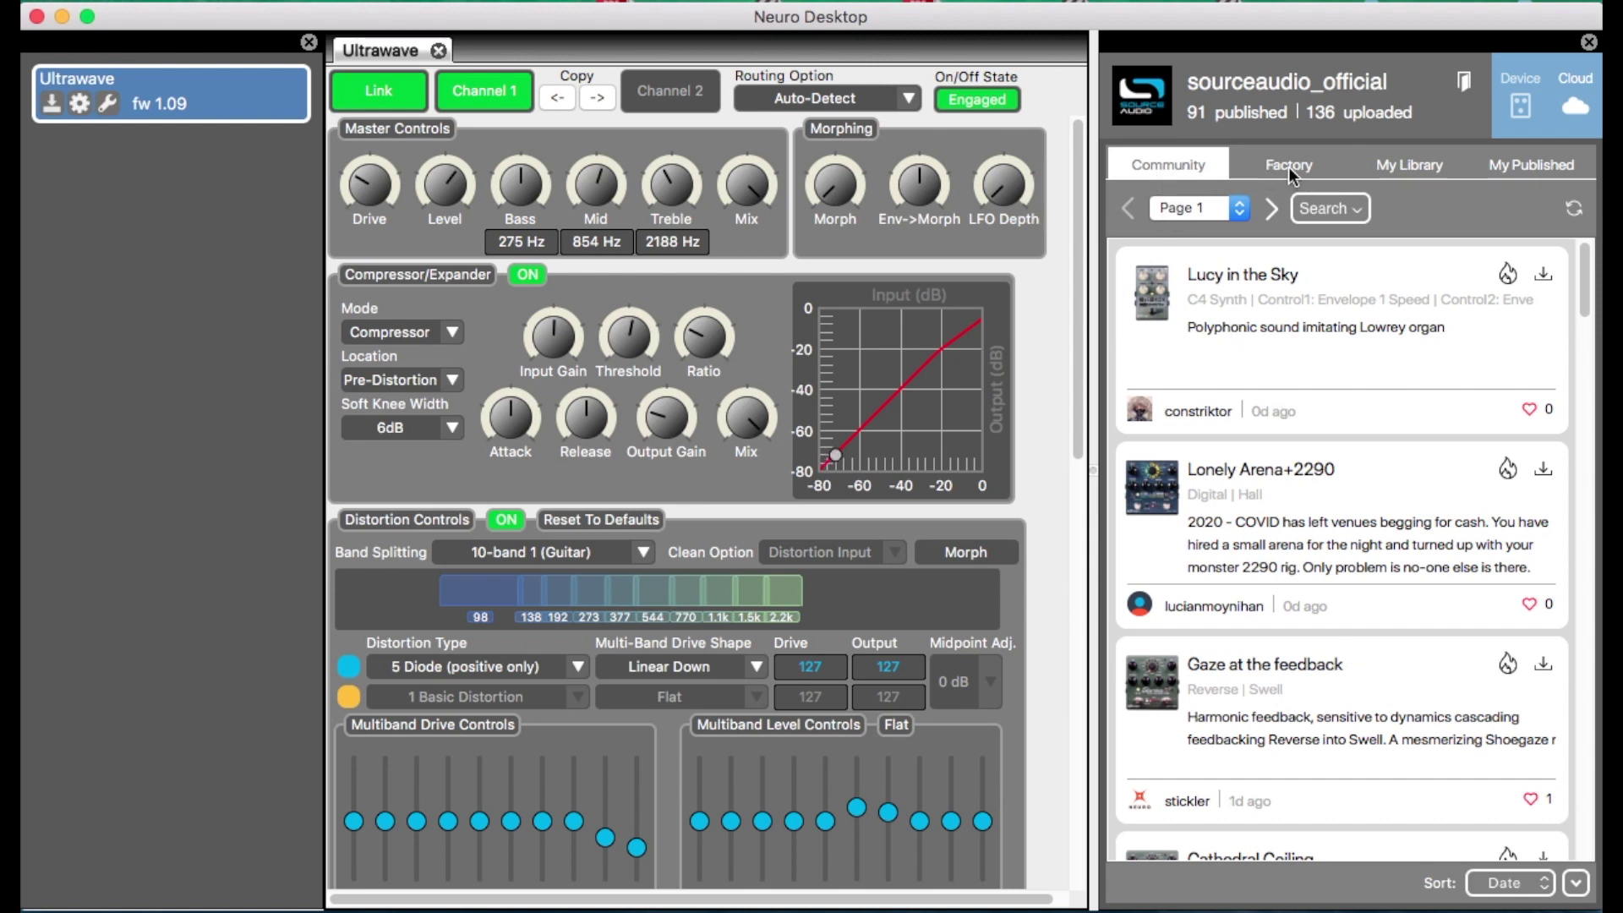
{"action": "left_click", "coordinate": [1514, 114]}
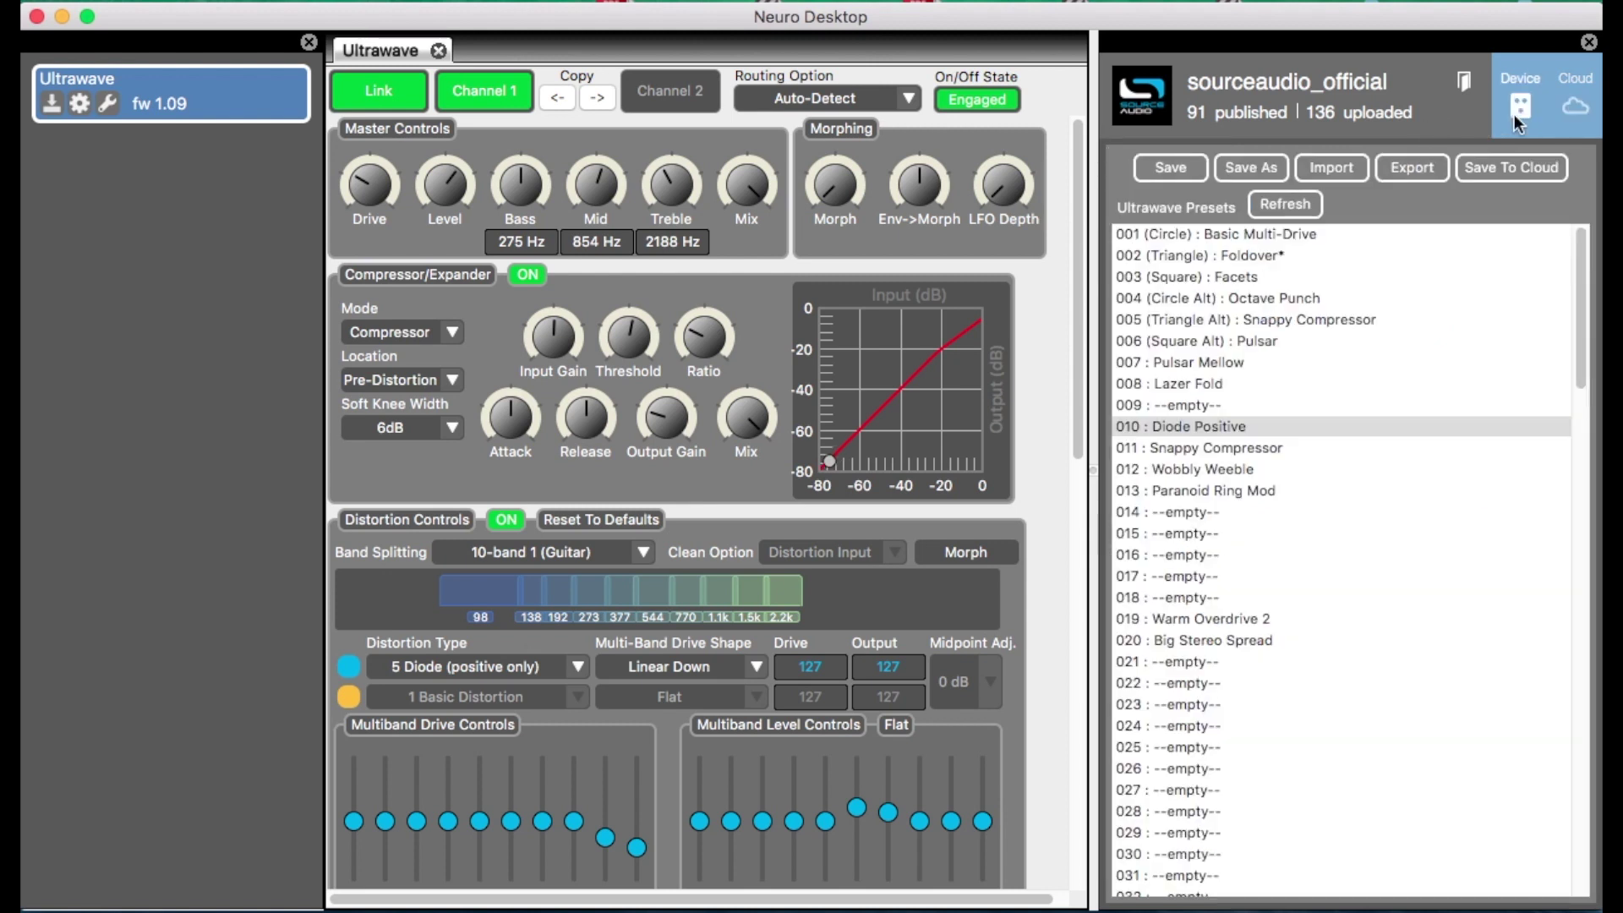
{"action": "left_click", "coordinate": [1577, 108]}
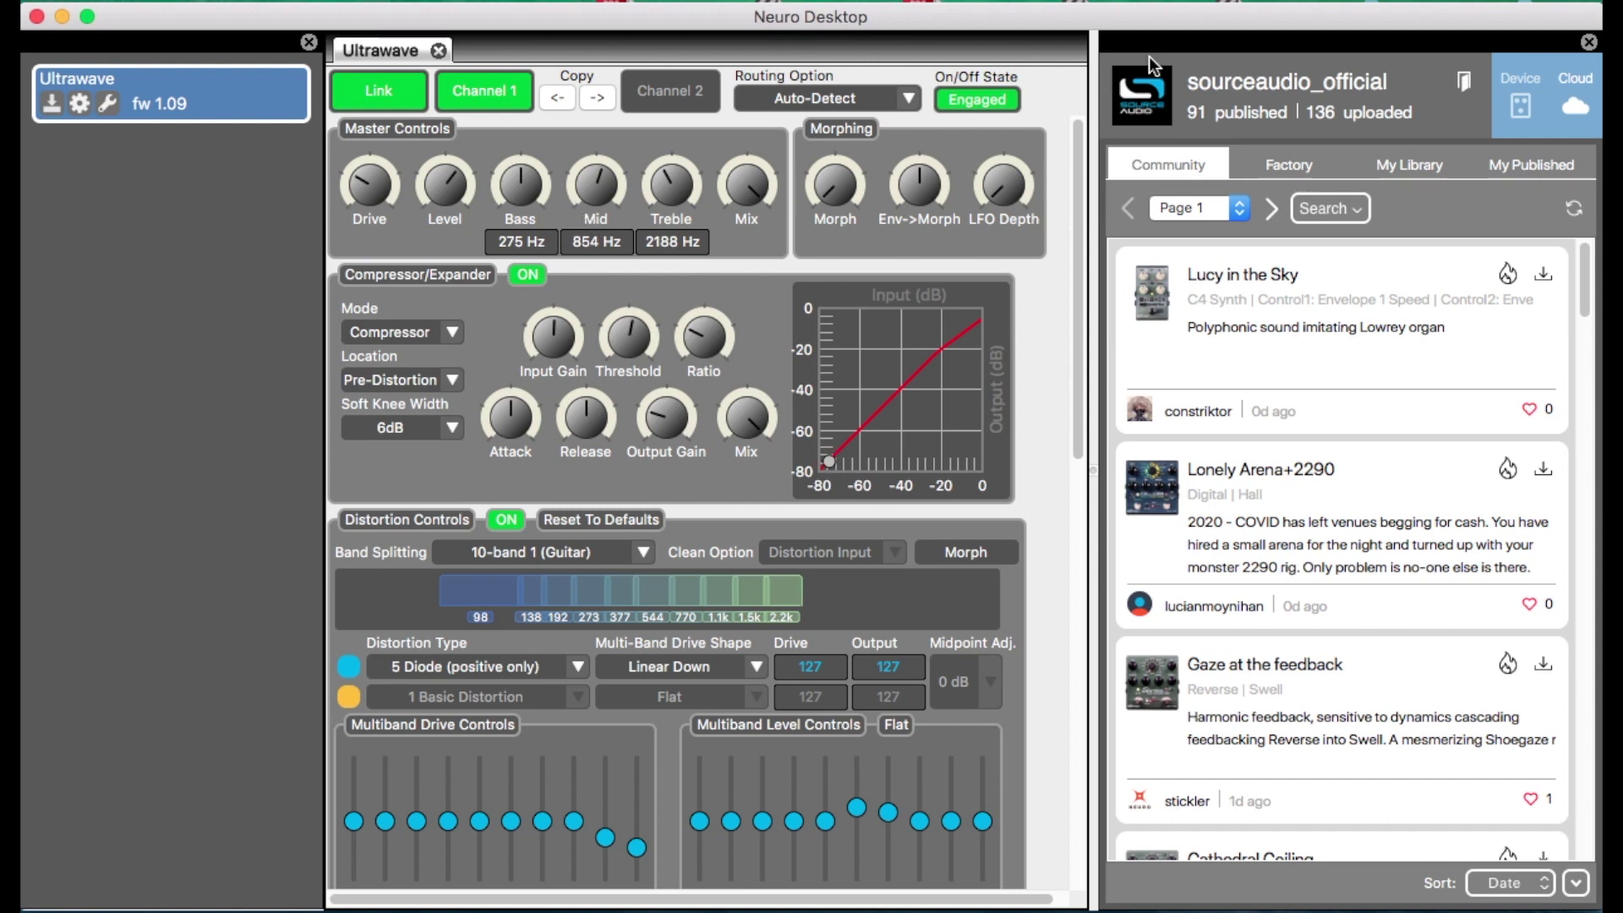
{"action": "left_click", "coordinate": [1522, 107]}
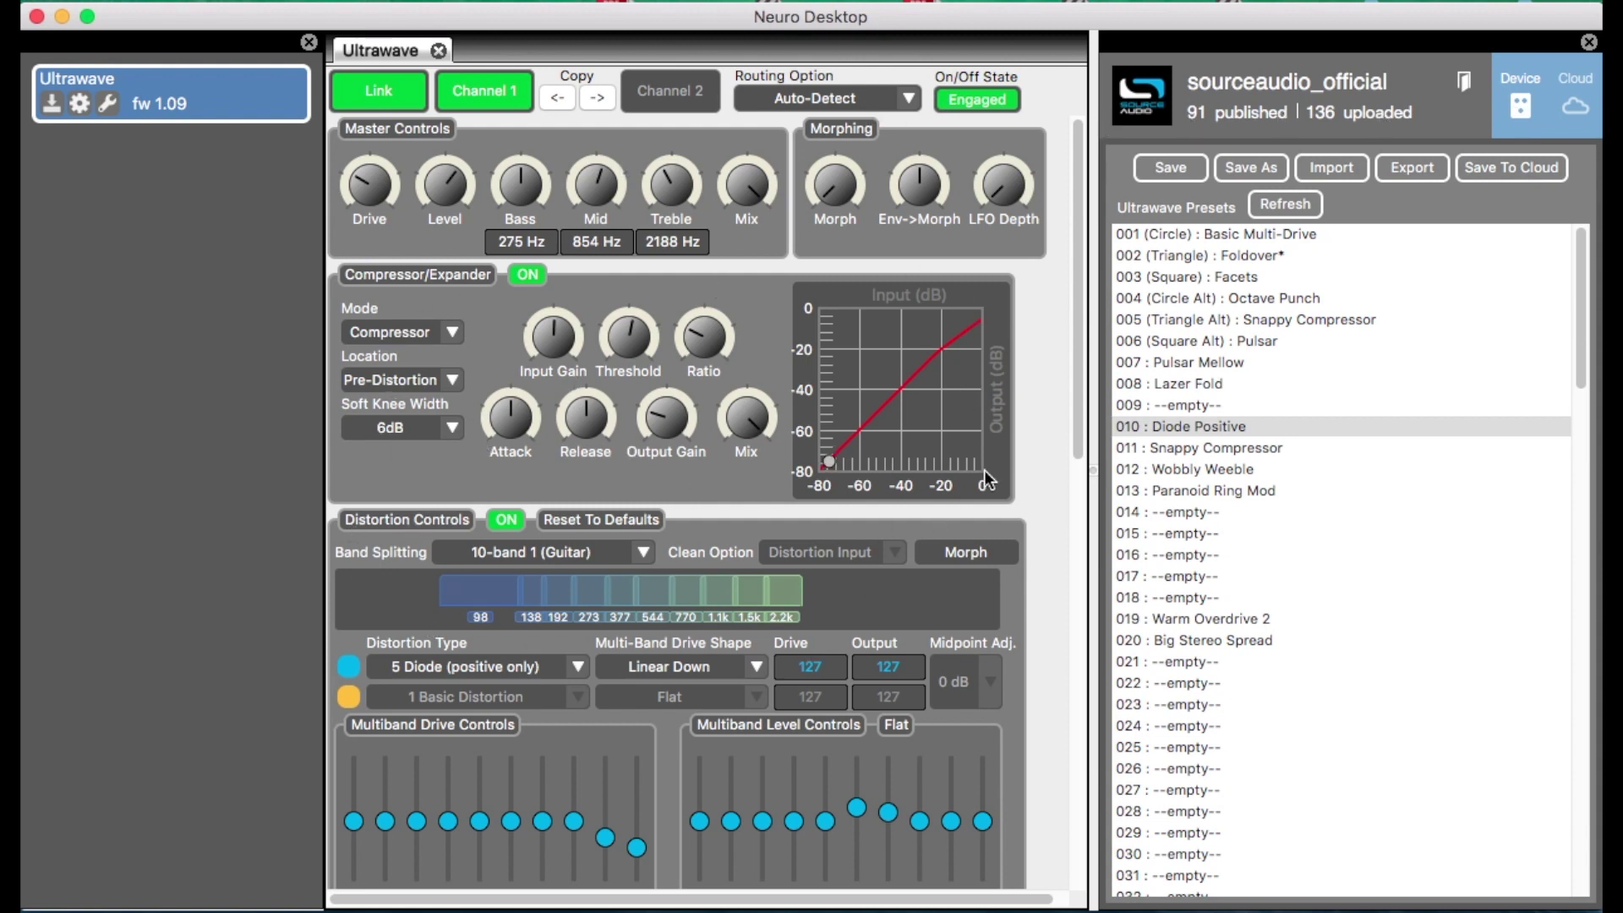
- Set the band splitting in the distortion controls to 10-band 1 (Guitar)
{"action": "left_click_drag", "start_coordinate": [1076, 361], "coordinate": [1063, 507]}
{"action": "left_click_drag", "start_coordinate": [1080, 428], "coordinate": [1023, 264]}
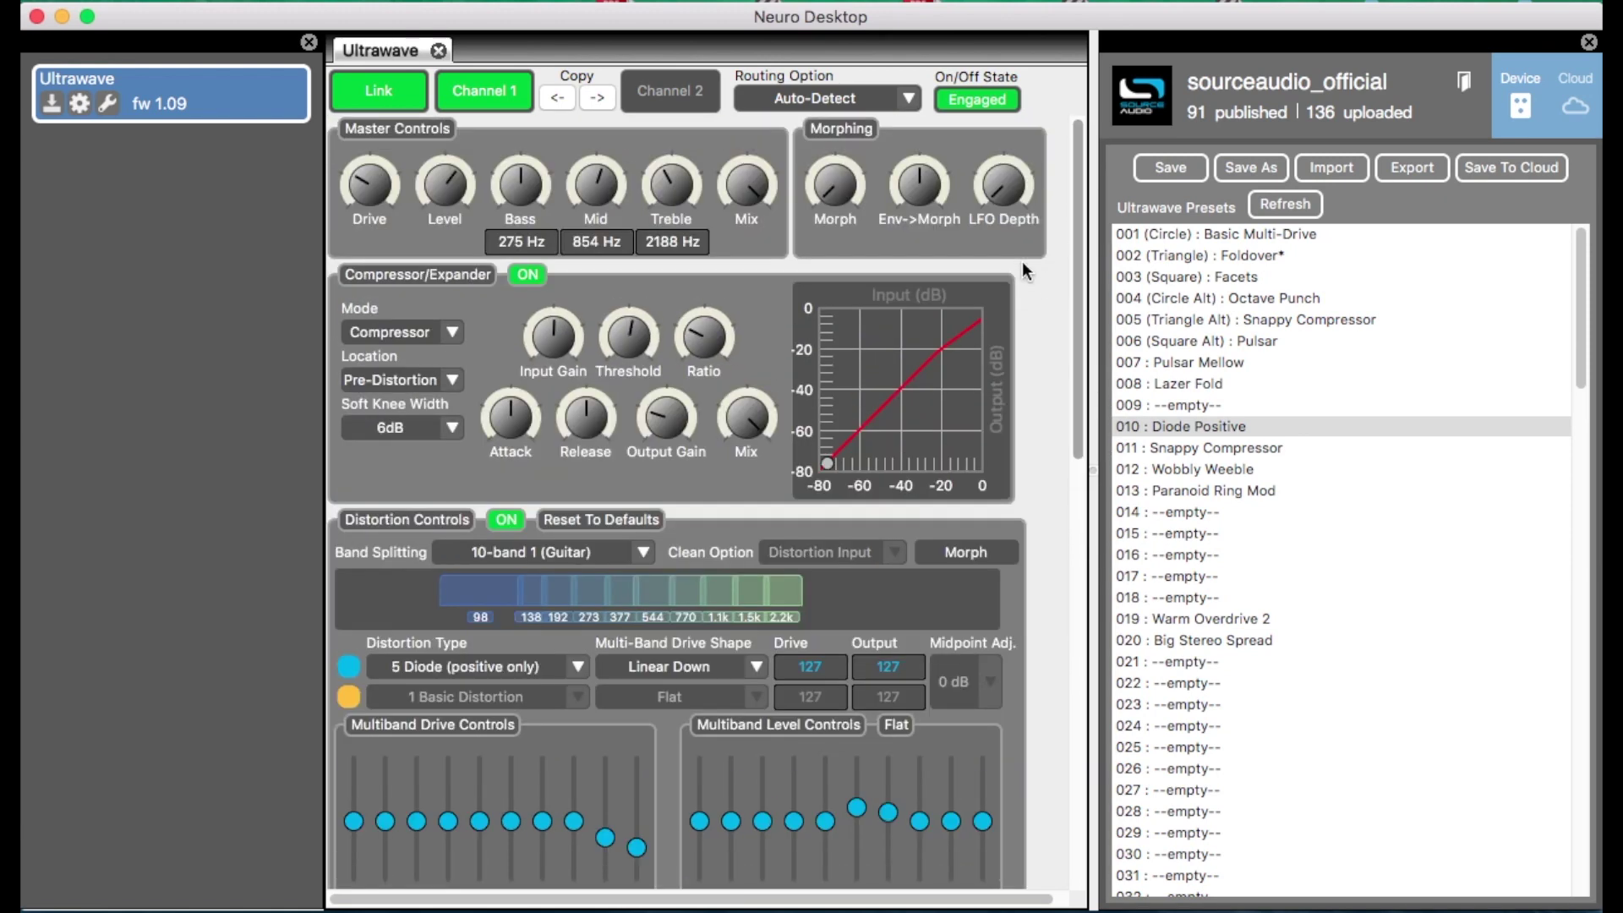
{"action": "left_click_drag", "start_coordinate": [1078, 216], "coordinate": [1072, 354]}
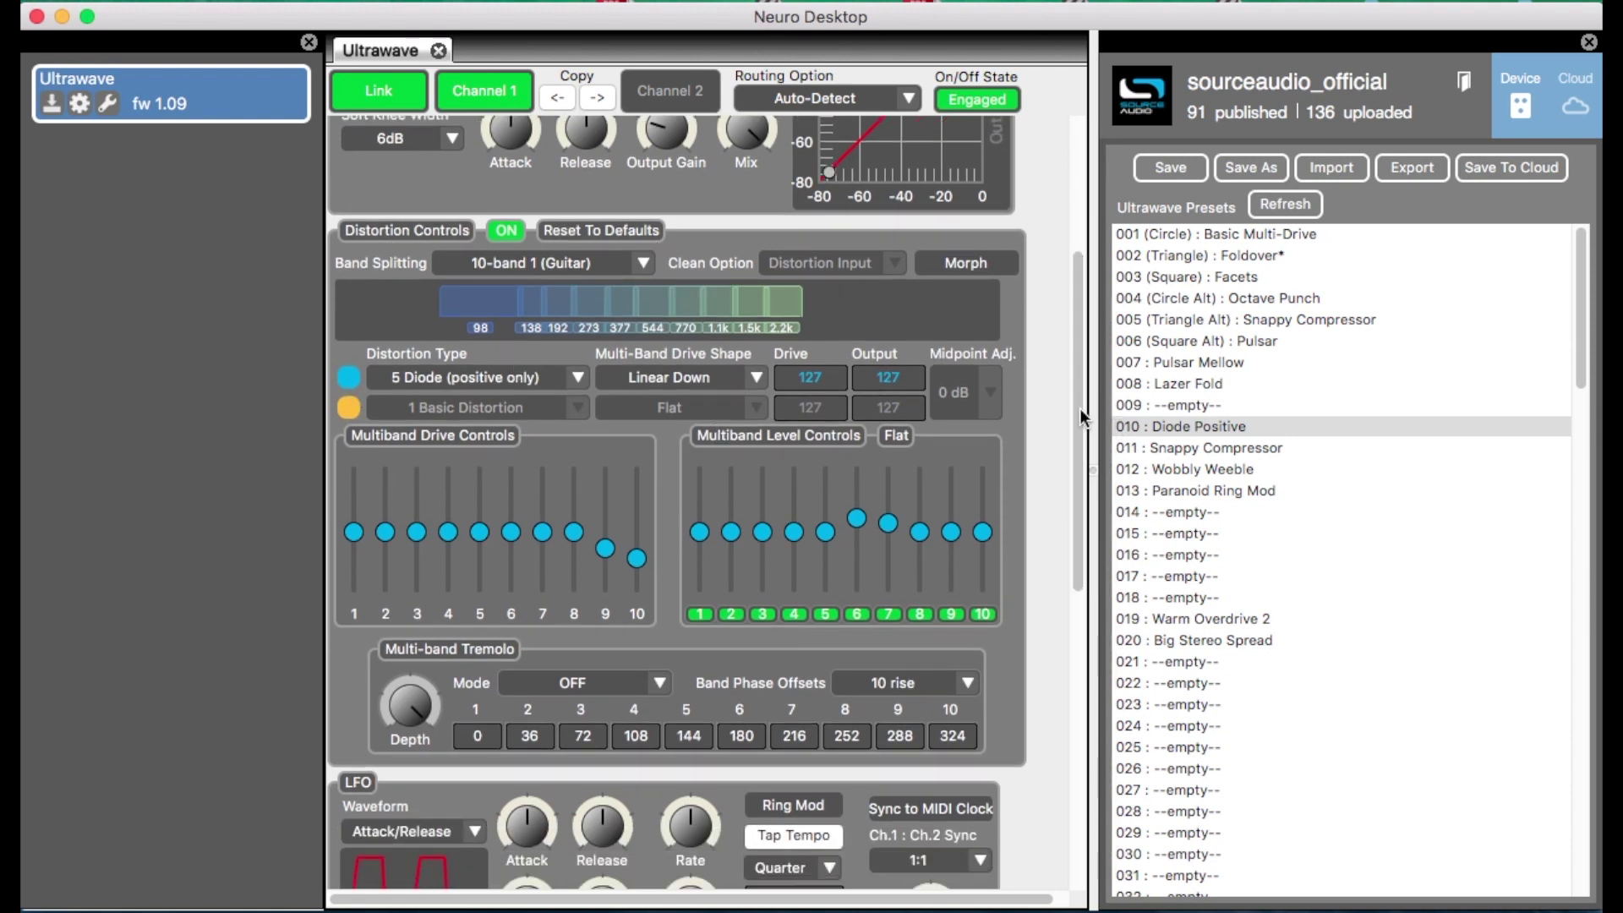
{"action": "left_click_drag", "start_coordinate": [1078, 413], "coordinate": [1076, 443]}
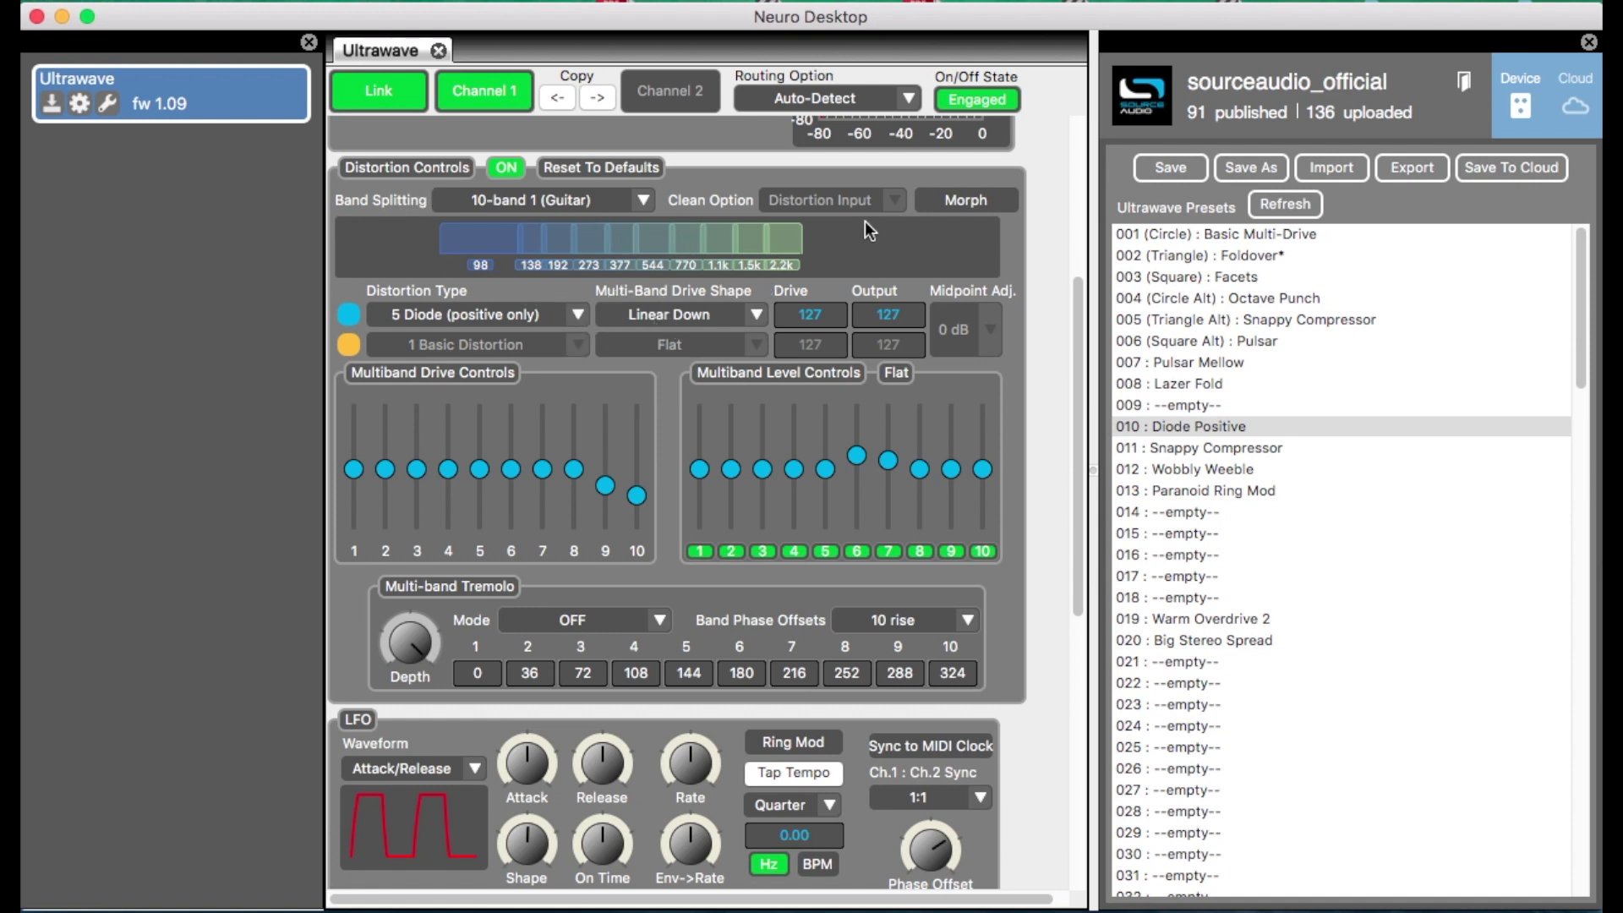
{"action": "left_click", "coordinate": [647, 203]}
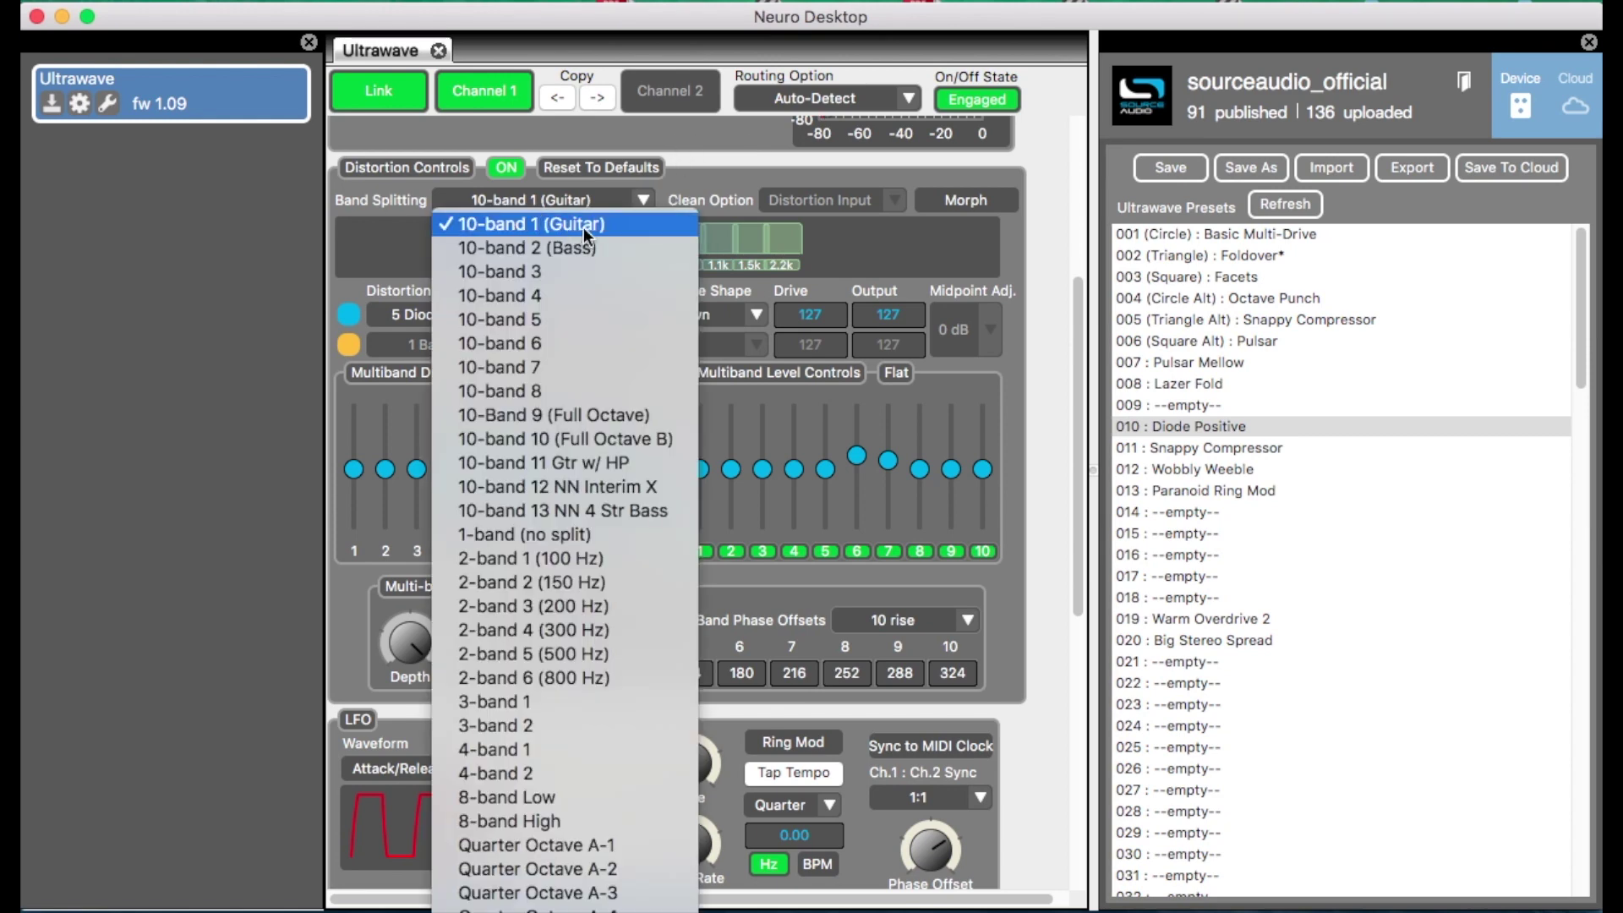
{"action": "left_click", "coordinate": [520, 221]}
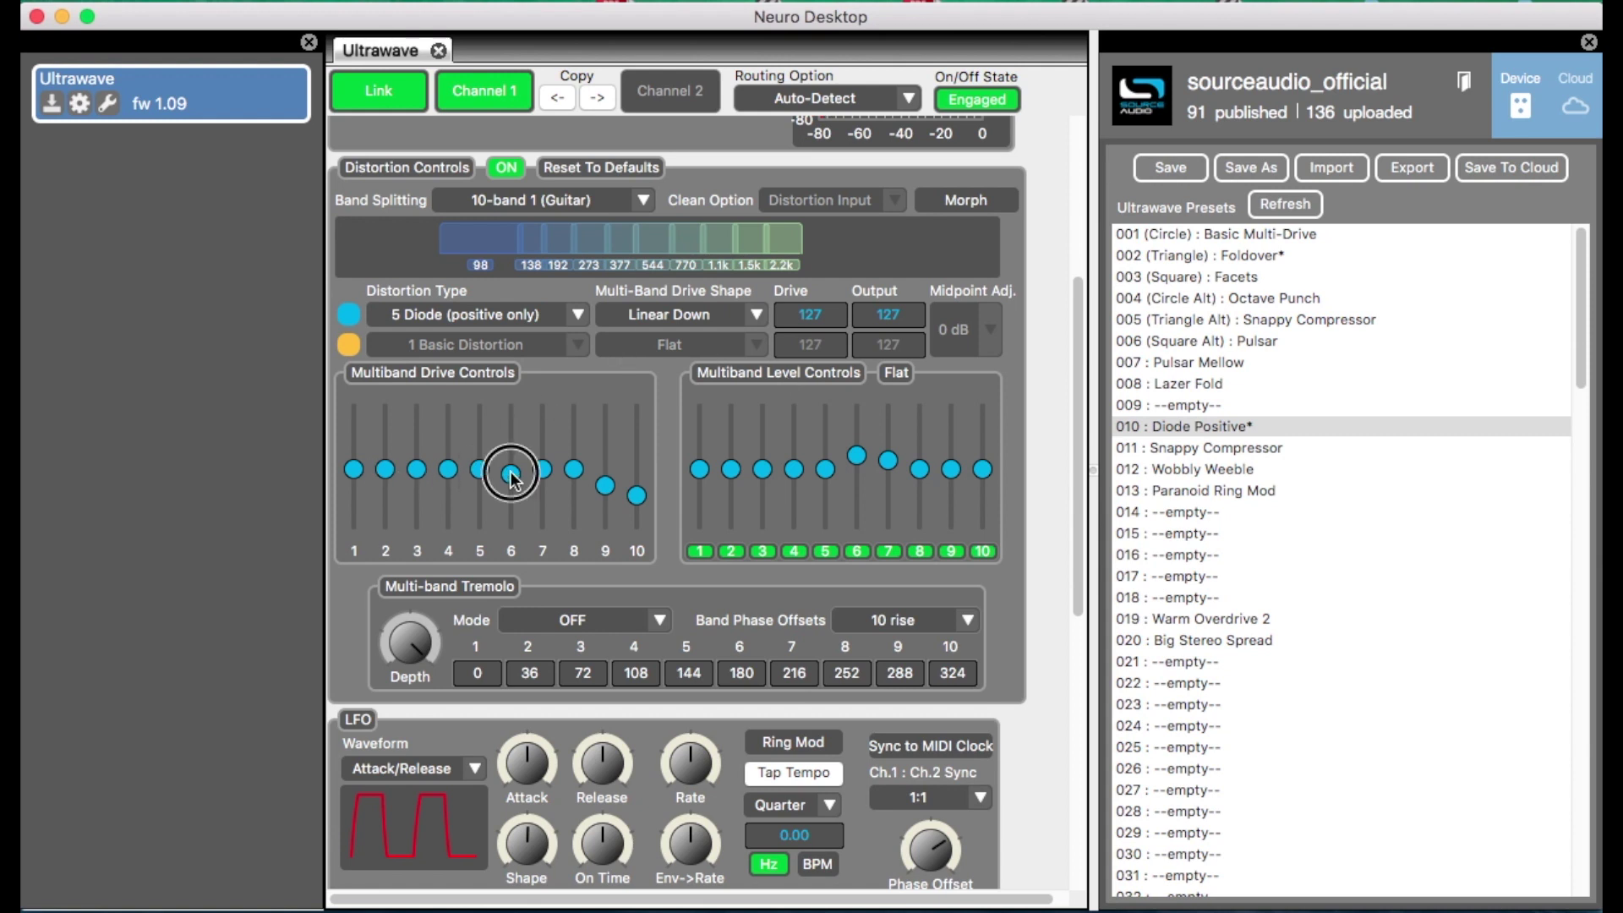
- Raise the multiband drive of bands 6 to 8 and adjust the multiband level sliders of individual bands
{"action": "left_click_drag", "start_coordinate": [511, 476], "coordinate": [582, 452]}
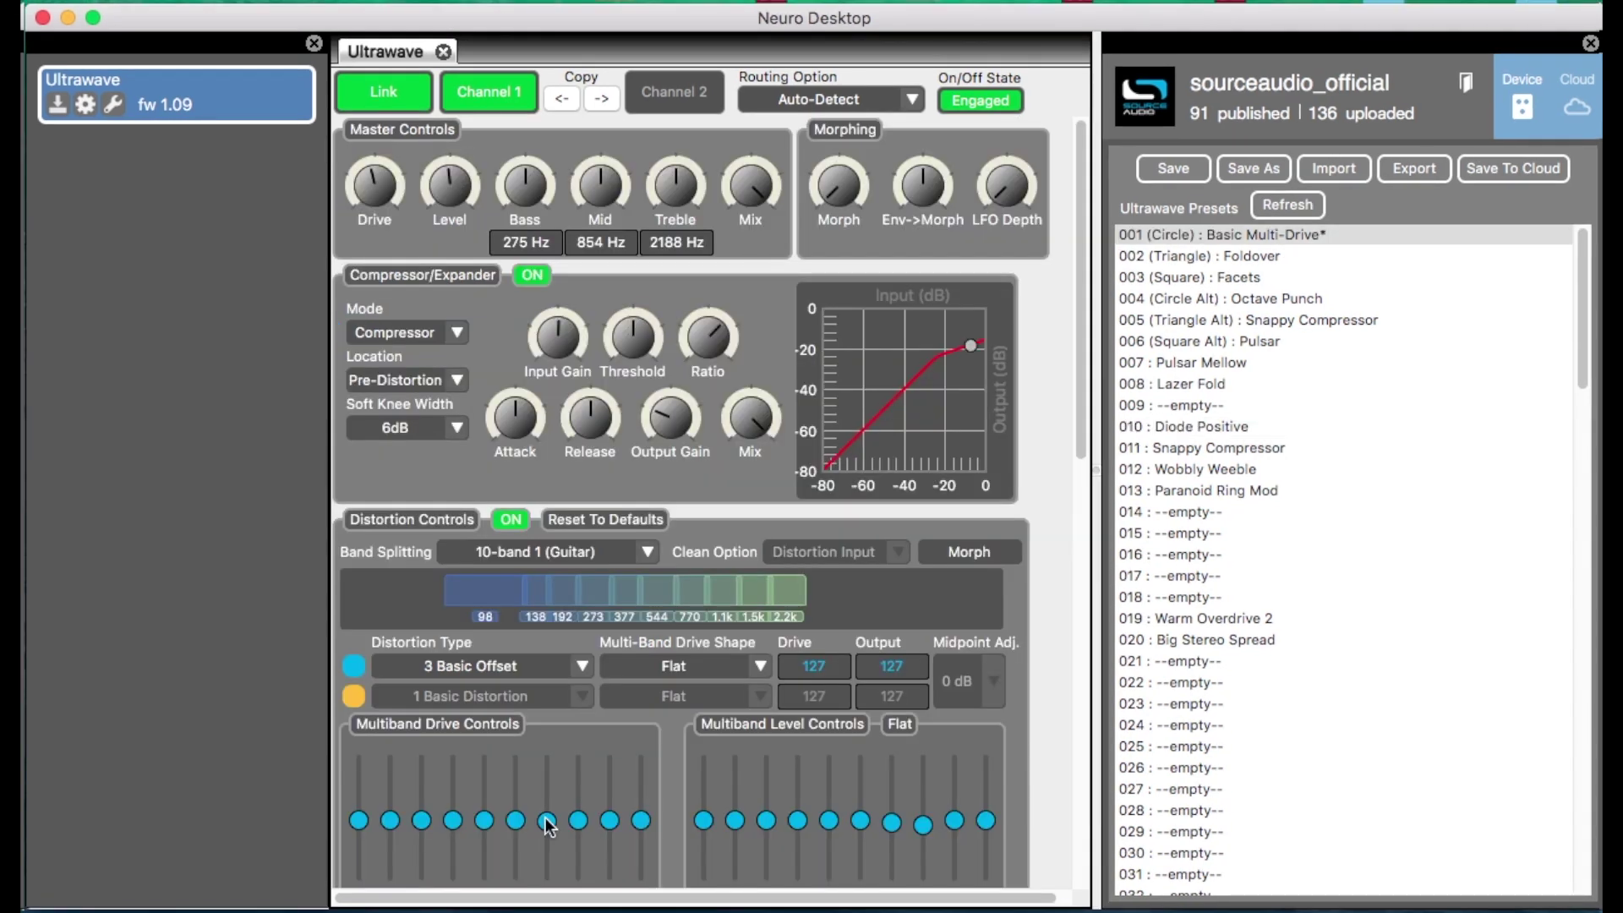
{"action": "left_click_drag", "start_coordinate": [545, 819], "coordinate": [578, 800]}
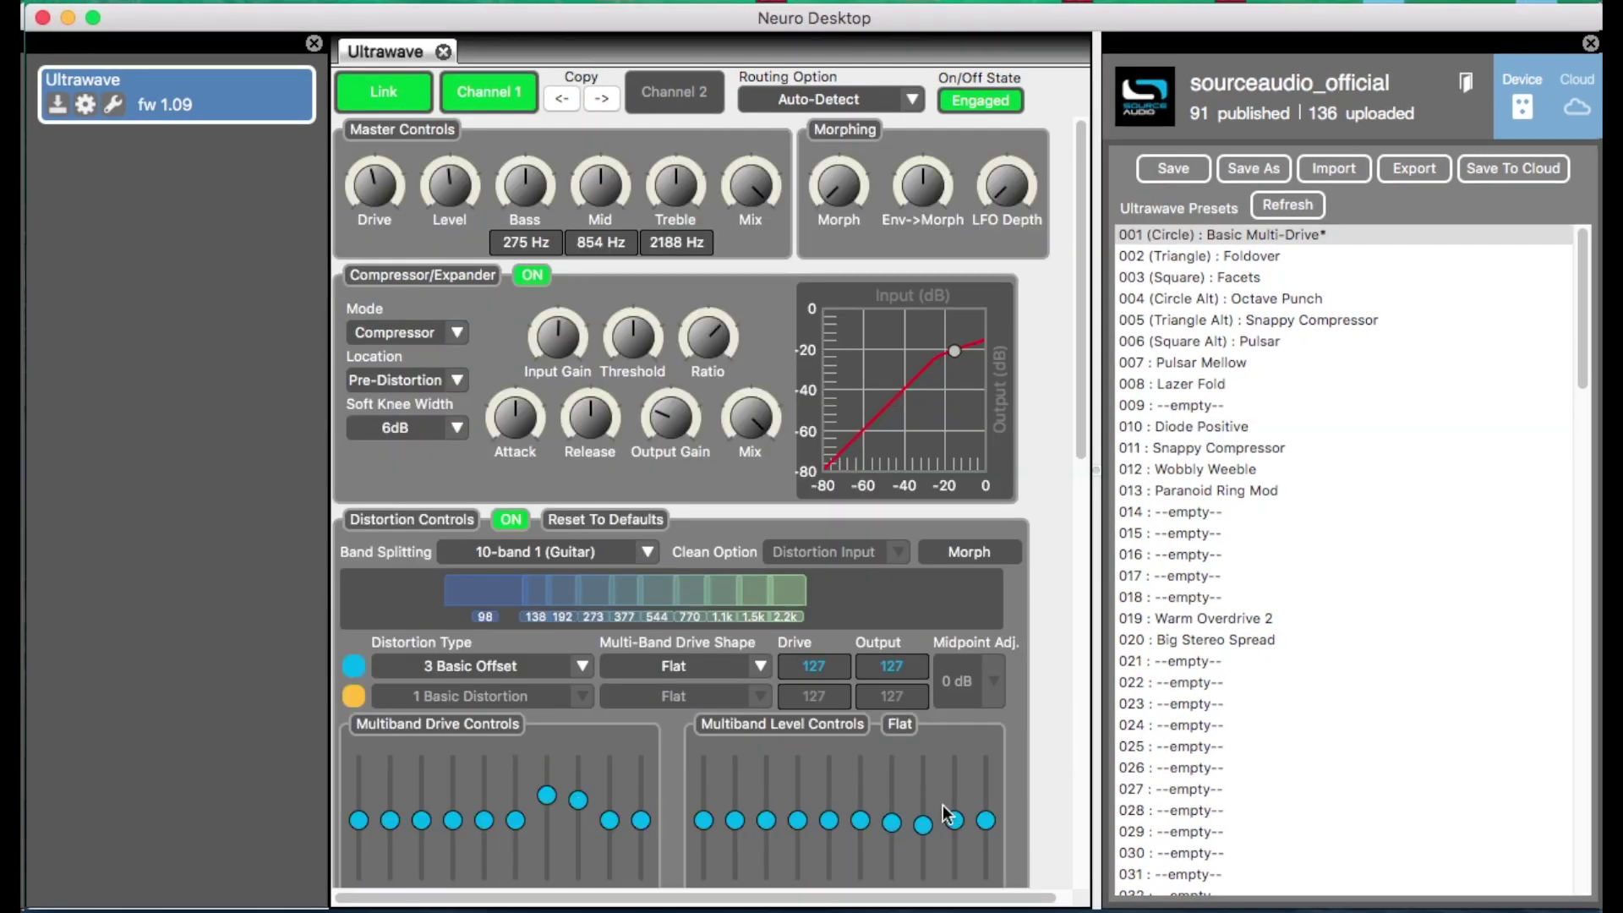
{"action": "mouse_move", "coordinate": [890, 820]}
{"action": "left_mouse_down"}
{"action": "mouse_move", "coordinate": [887, 799]}
{"action": "mouse_move", "coordinate": [886, 867]}
{"action": "mouse_move", "coordinate": [885, 786]}
{"action": "mouse_move", "coordinate": [917, 819]}
{"action": "mouse_move", "coordinate": [909, 807]}
{"action": "left_mouse_up"}
{"action": "left_click_drag", "start_coordinate": [891, 791], "coordinate": [891, 835]}
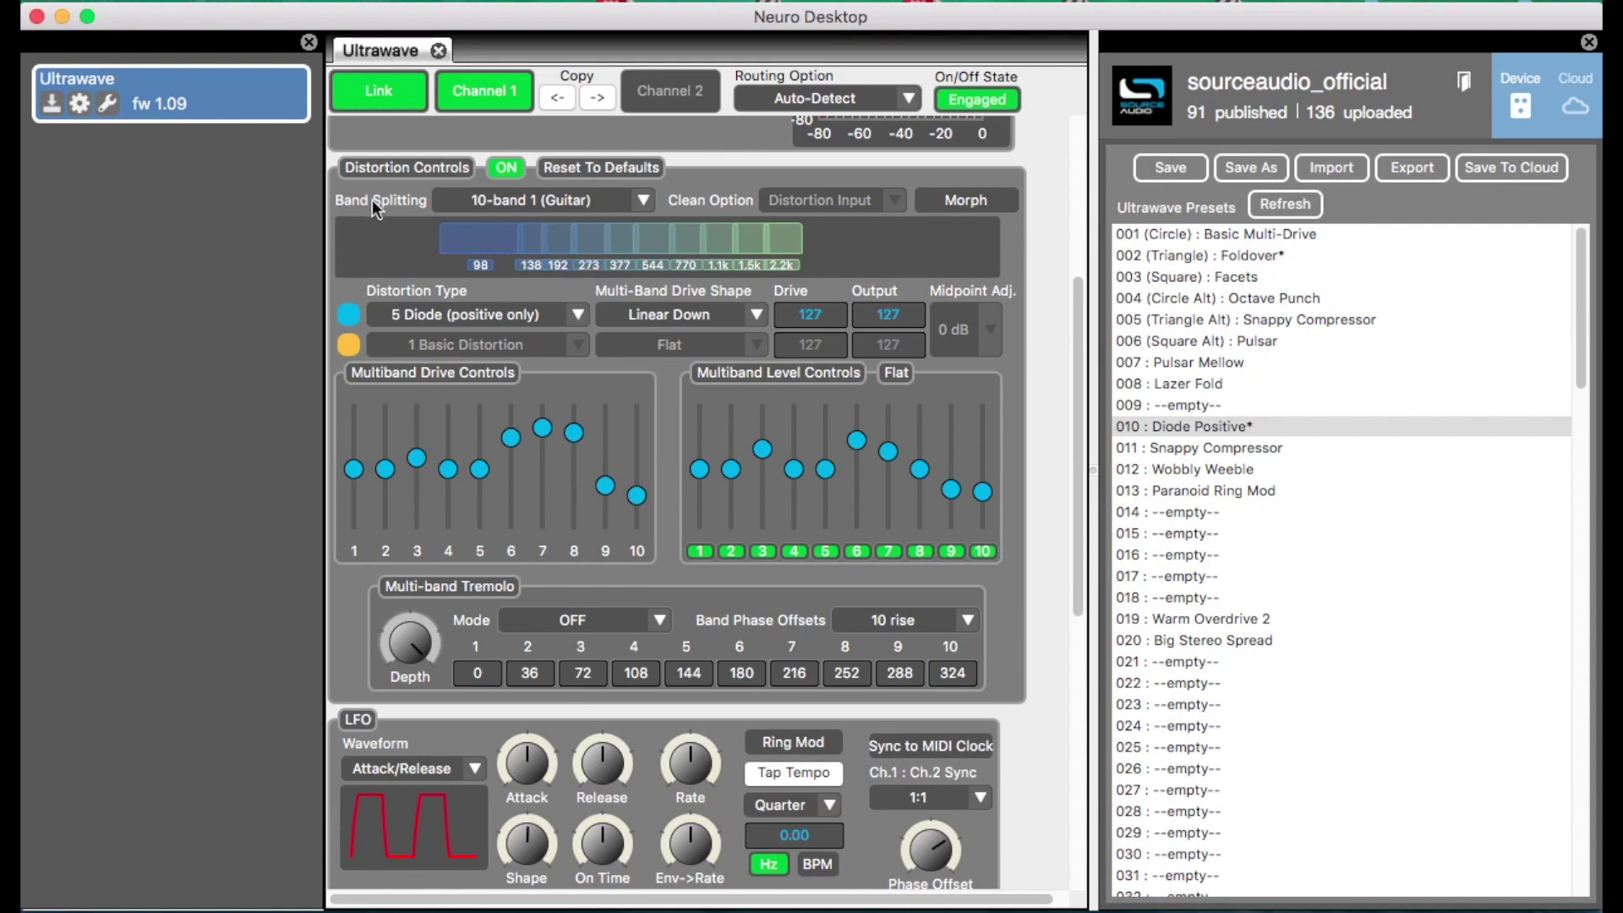
- Switch the band splitting to 10-band 2 (Bass) and back to 10-band 1 (Guitar) to compare their frequency ranges
{"action": "left_click", "coordinate": [636, 196]}
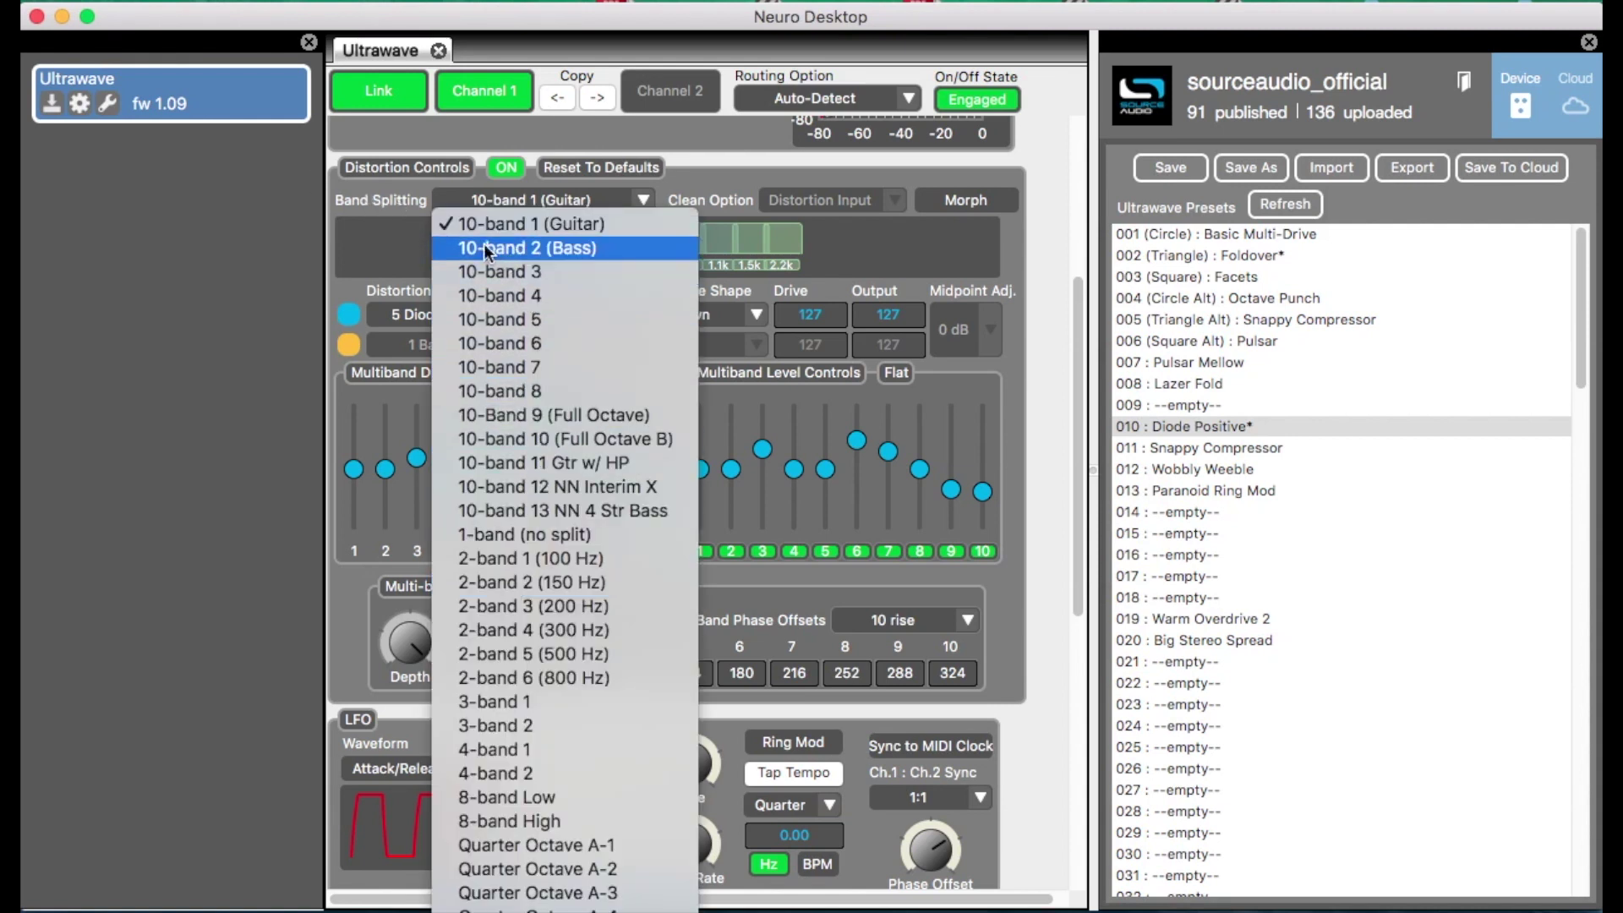
{"action": "left_click", "coordinate": [562, 251]}
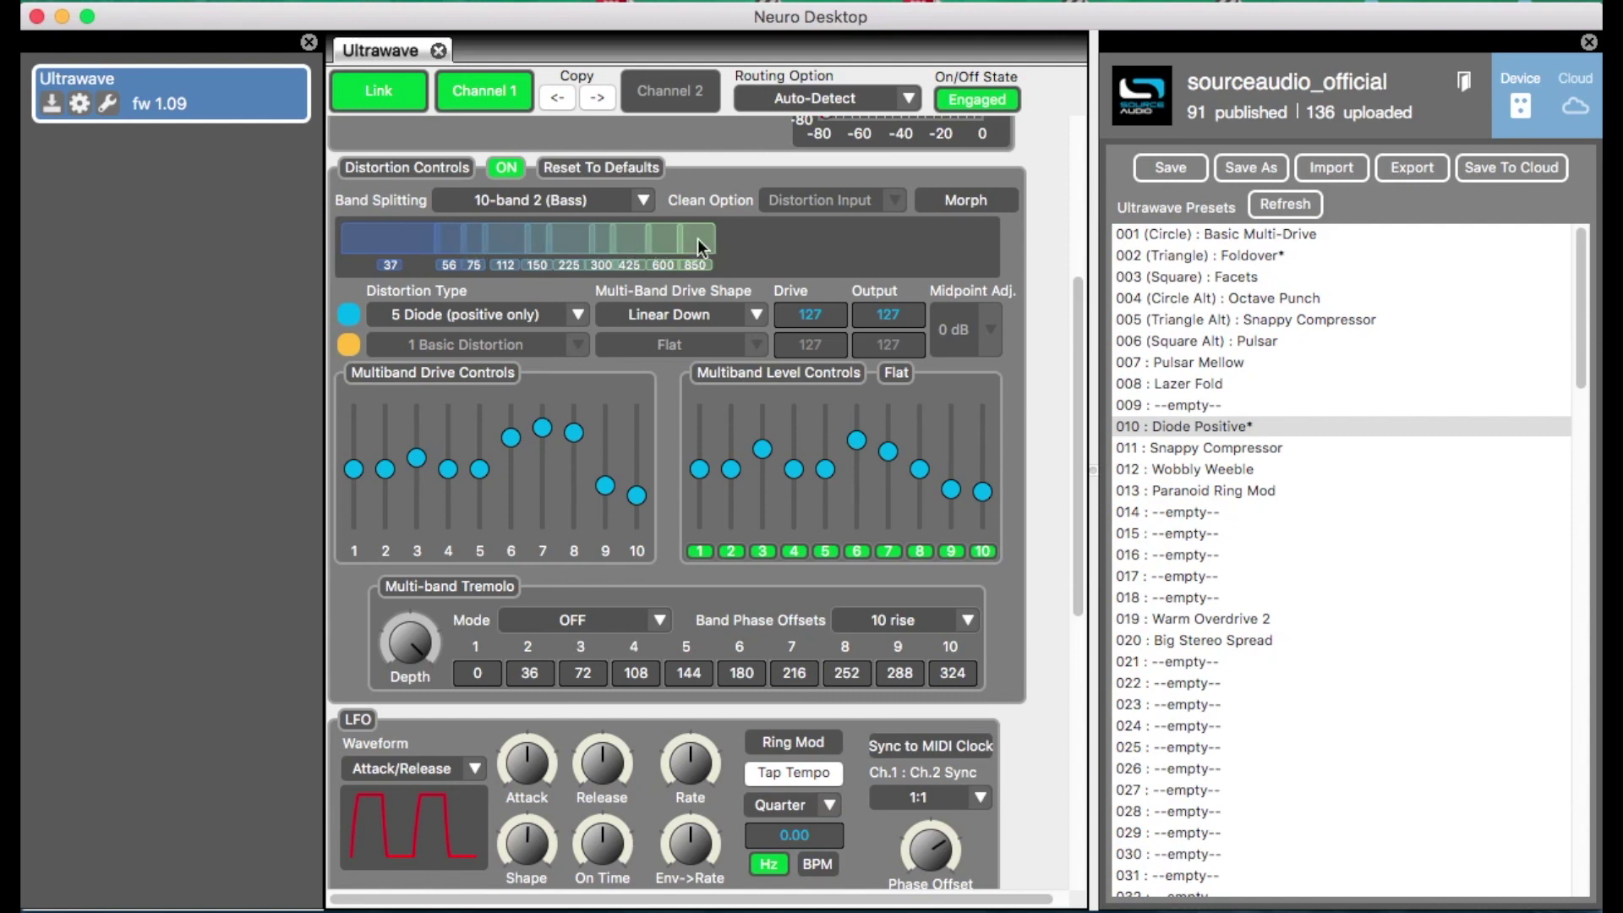
{"action": "left_click", "coordinate": [644, 200]}
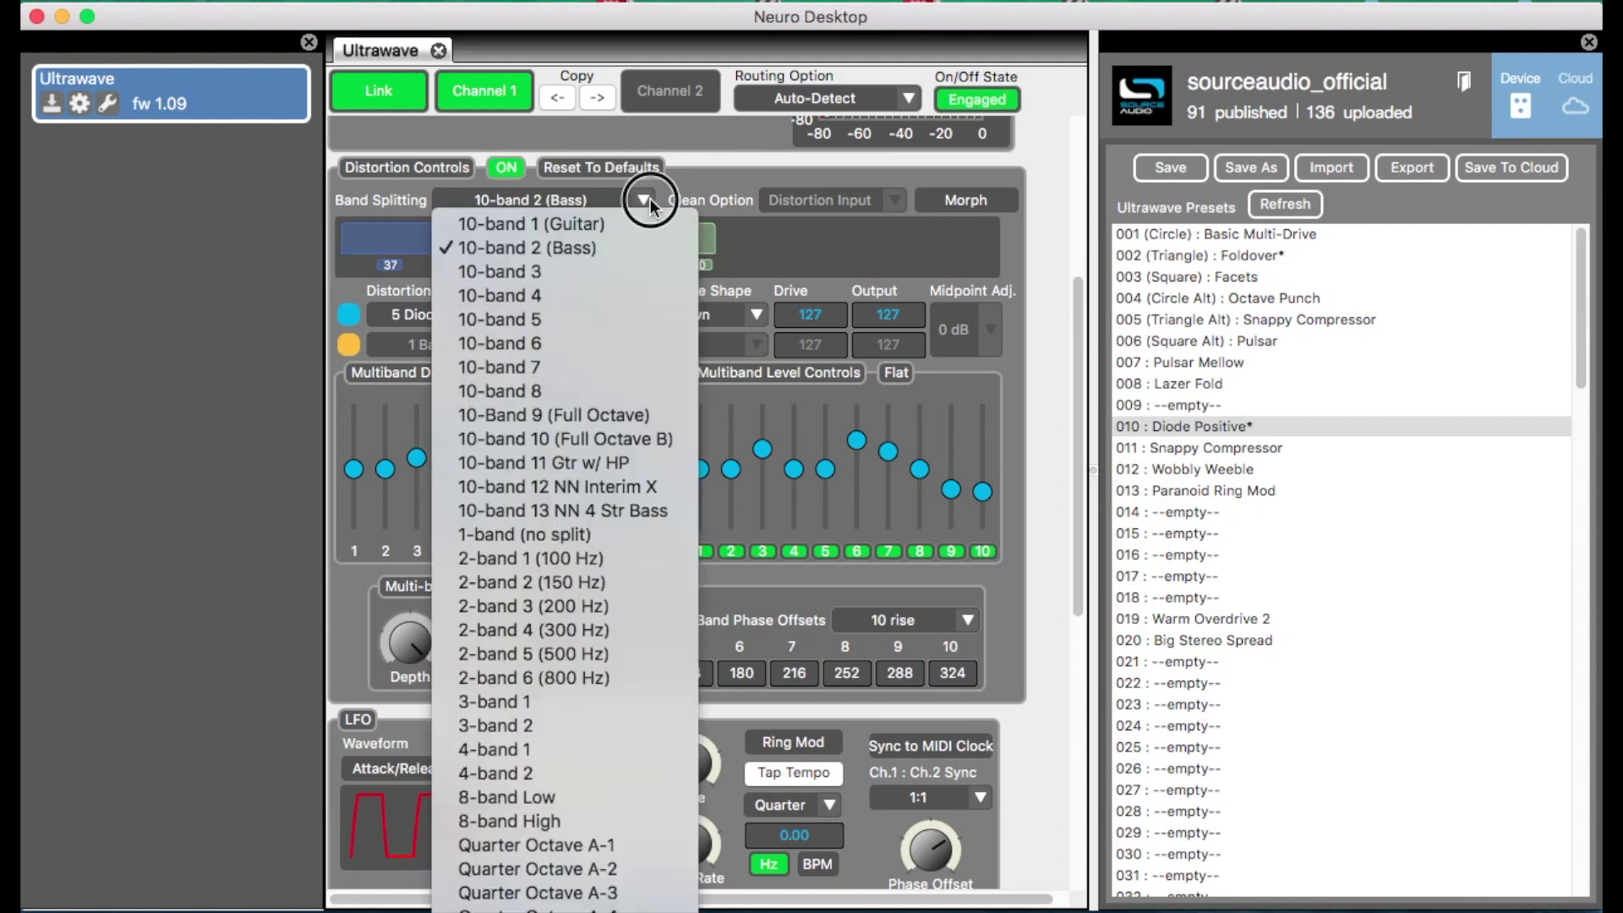
{"action": "left_click", "coordinate": [565, 227]}
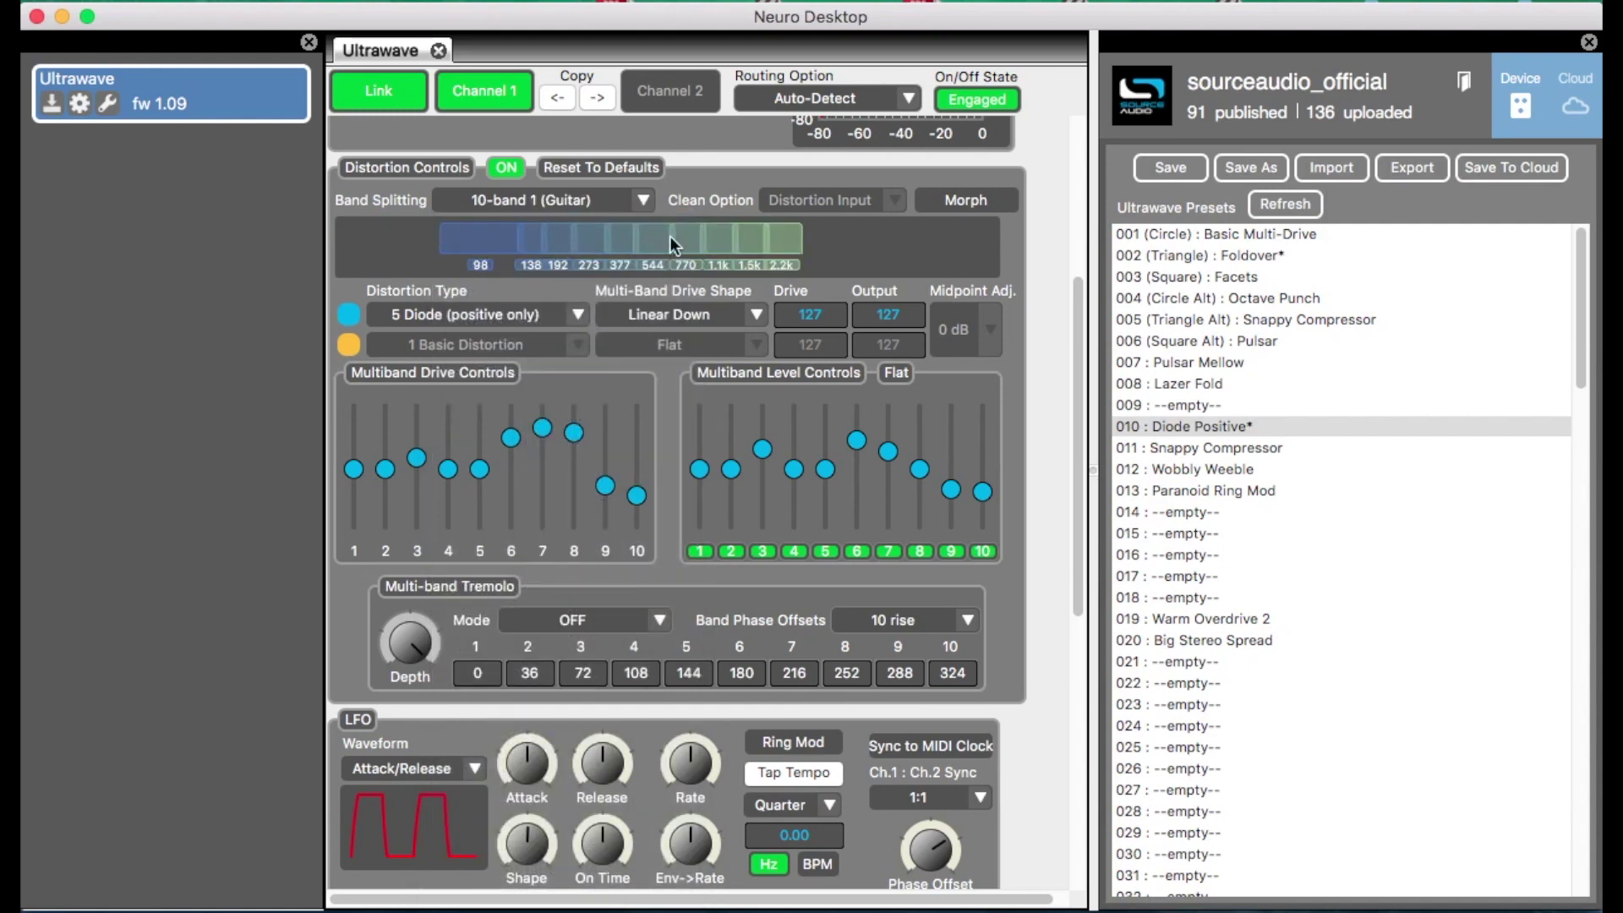
- Try the 10-band 8 and 10-Band 9 (Full Octave) band splitting options
{"action": "left_click", "coordinate": [642, 199]}
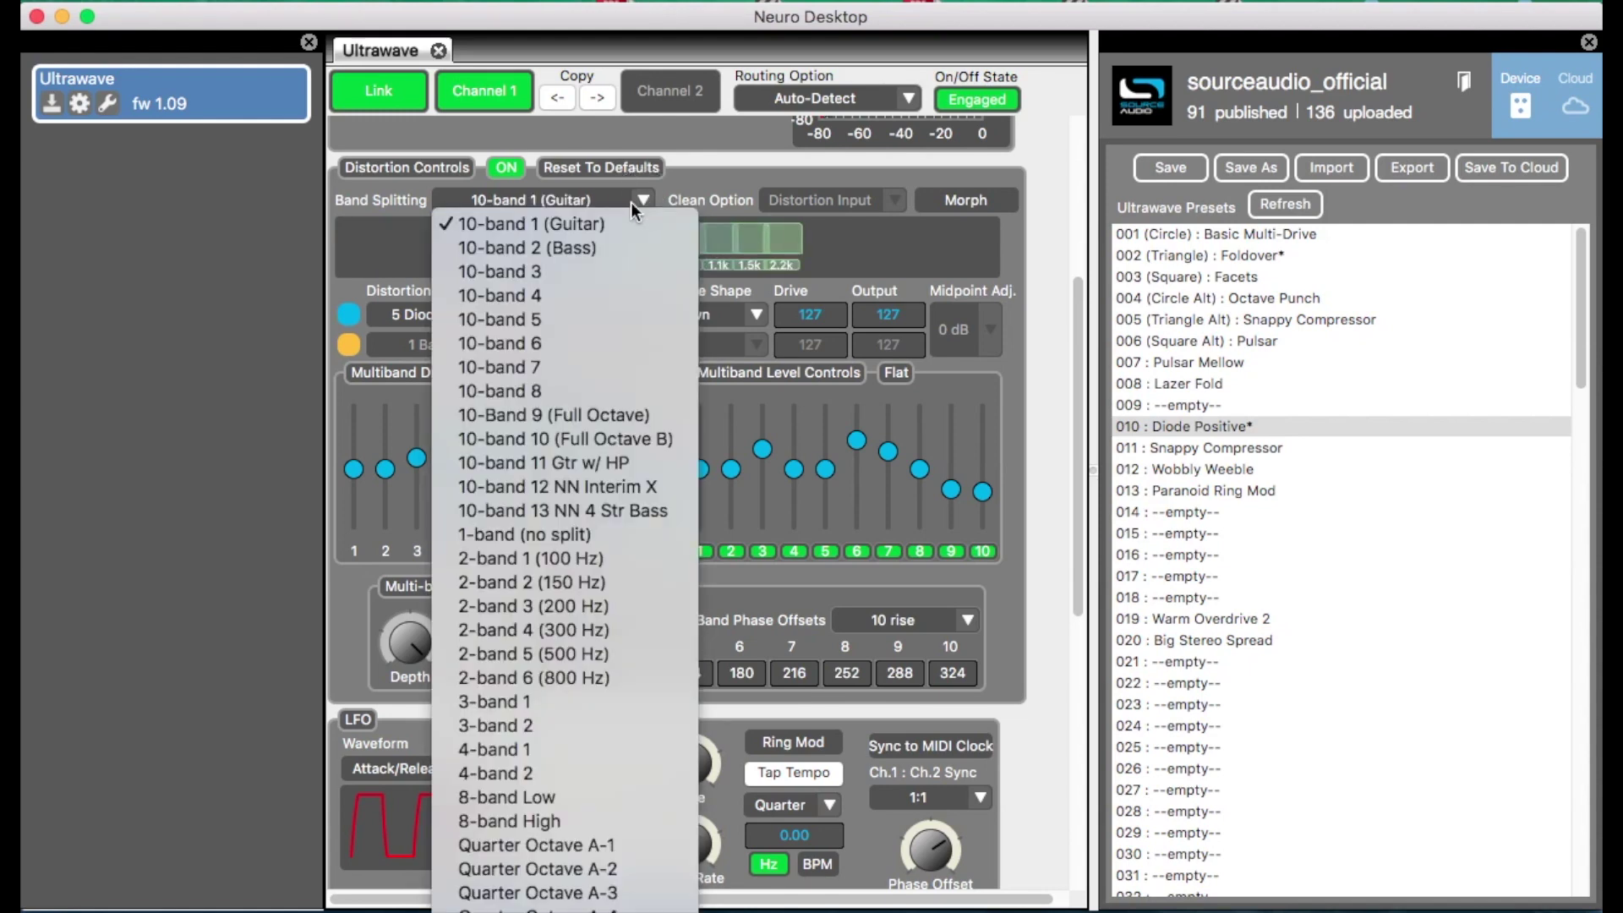
{"action": "left_click", "coordinate": [501, 391]}
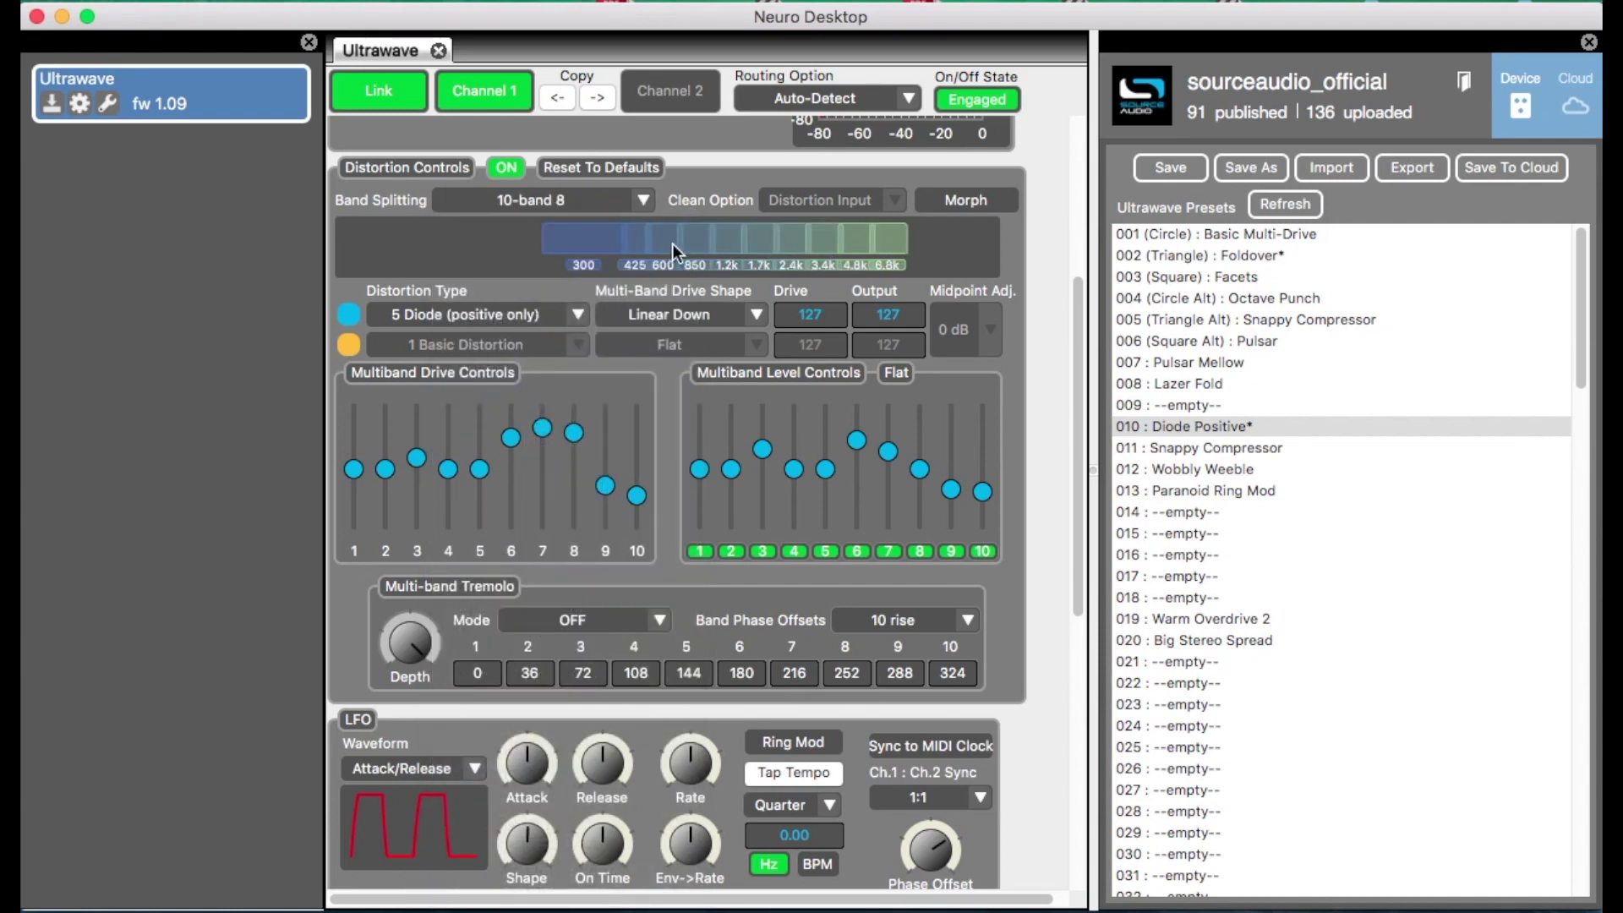
{"action": "left_click", "coordinate": [637, 196]}
{"action": "left_click", "coordinate": [504, 405]}
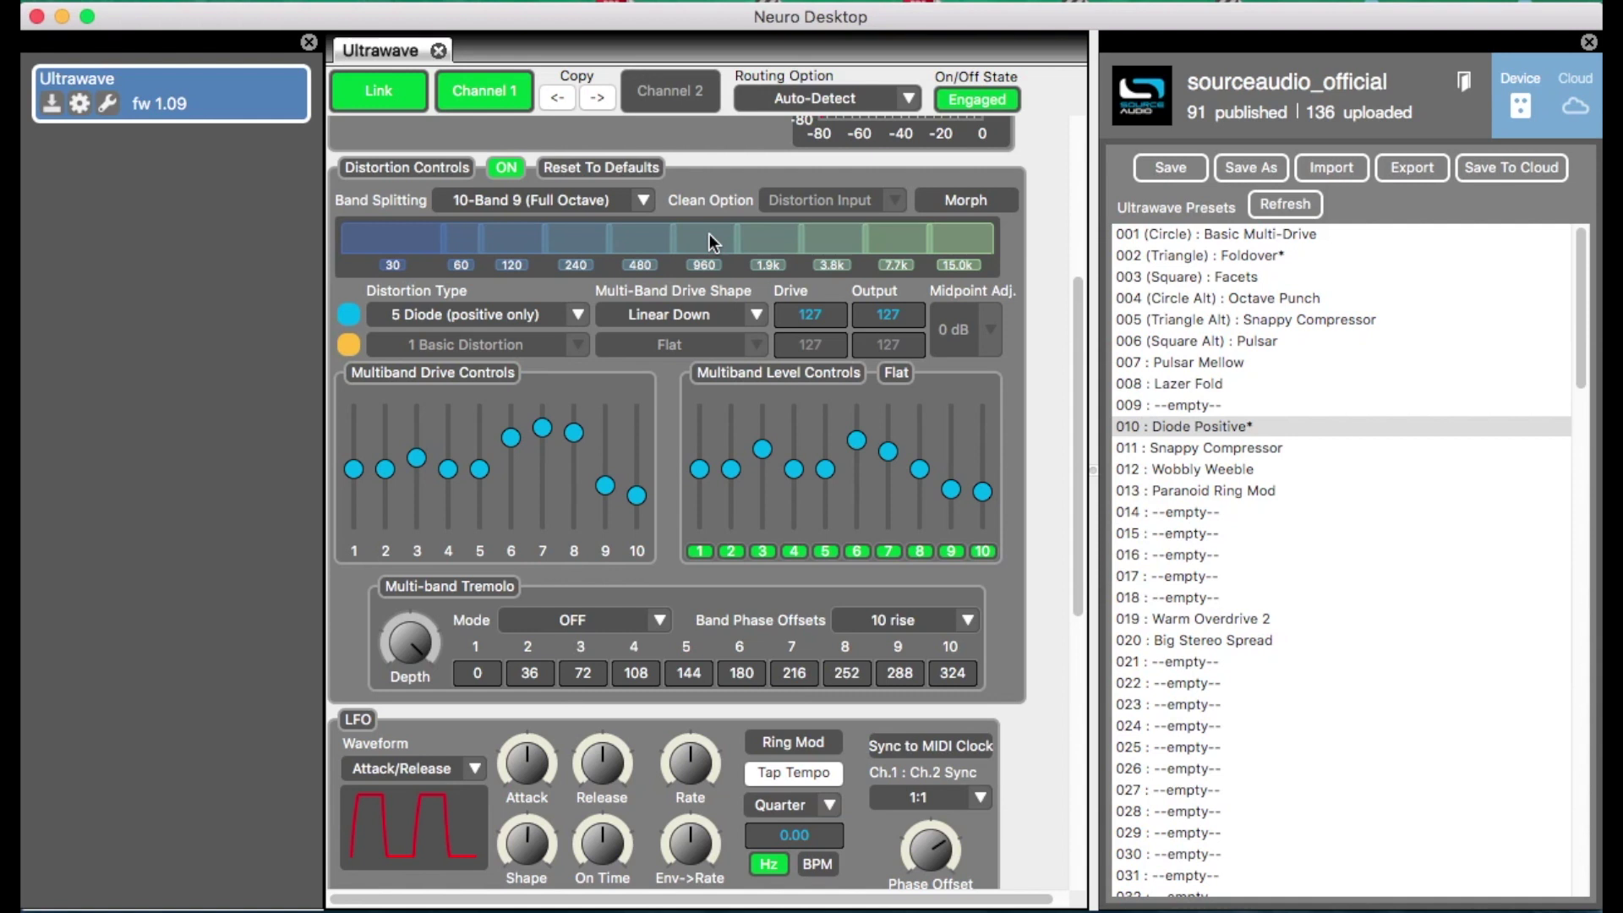
- Set the multi-band drive shape to Flat and the band splitting to 10-band 1 (Guitar)
{"action": "left_click", "coordinate": [749, 314]}
{"action": "left_click", "coordinate": [645, 340]}
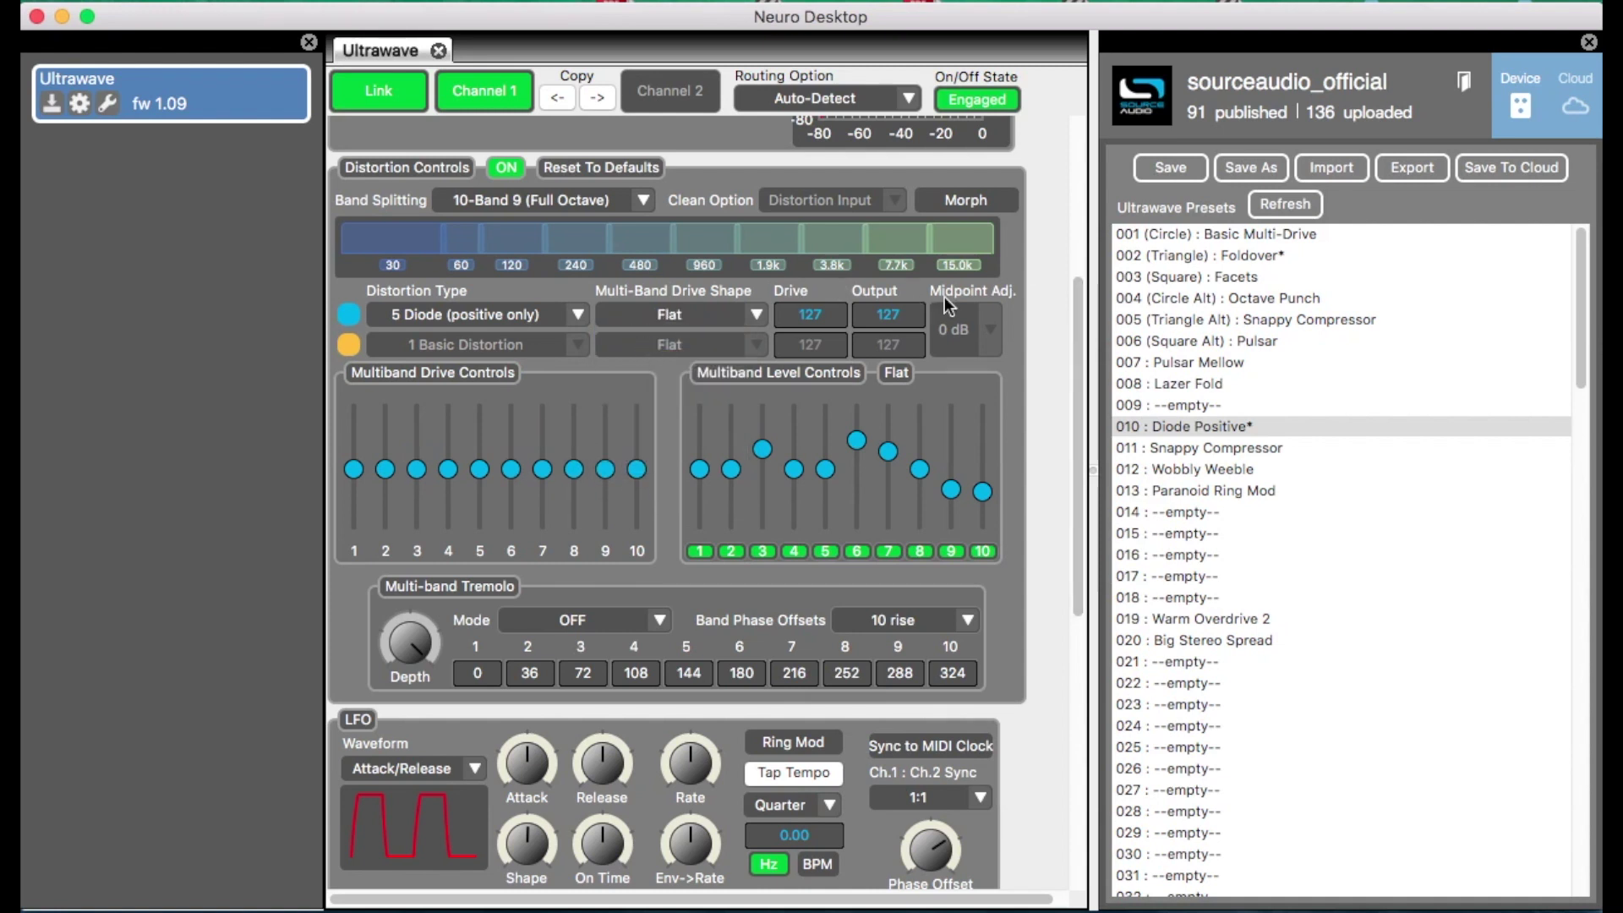
{"action": "left_click", "coordinate": [644, 199]}
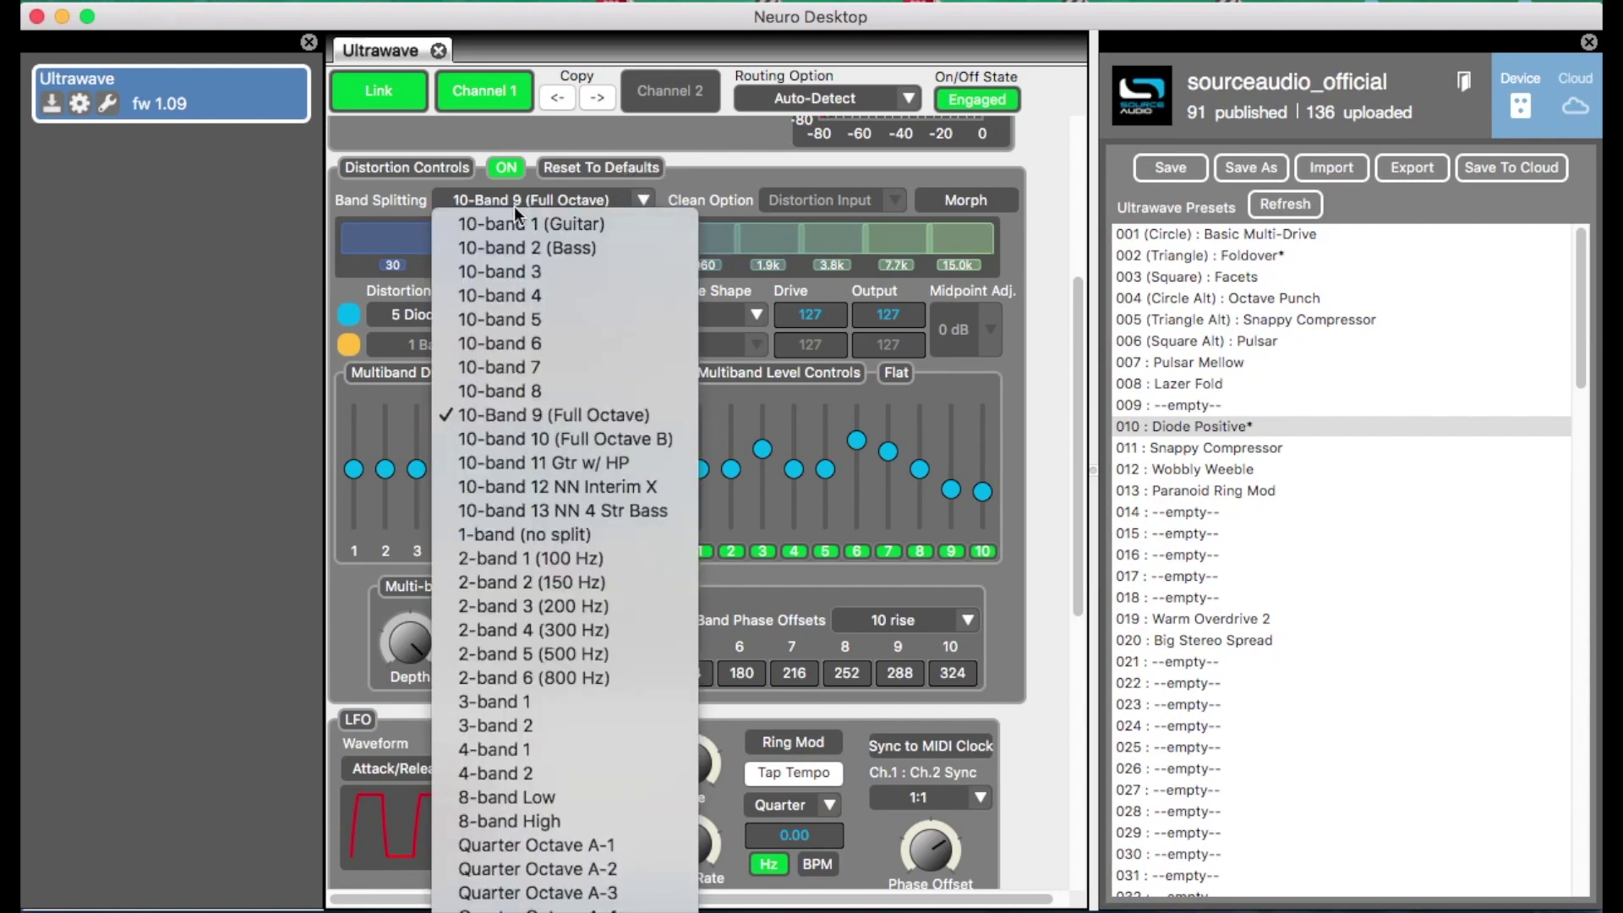
{"action": "left_click", "coordinate": [504, 220]}
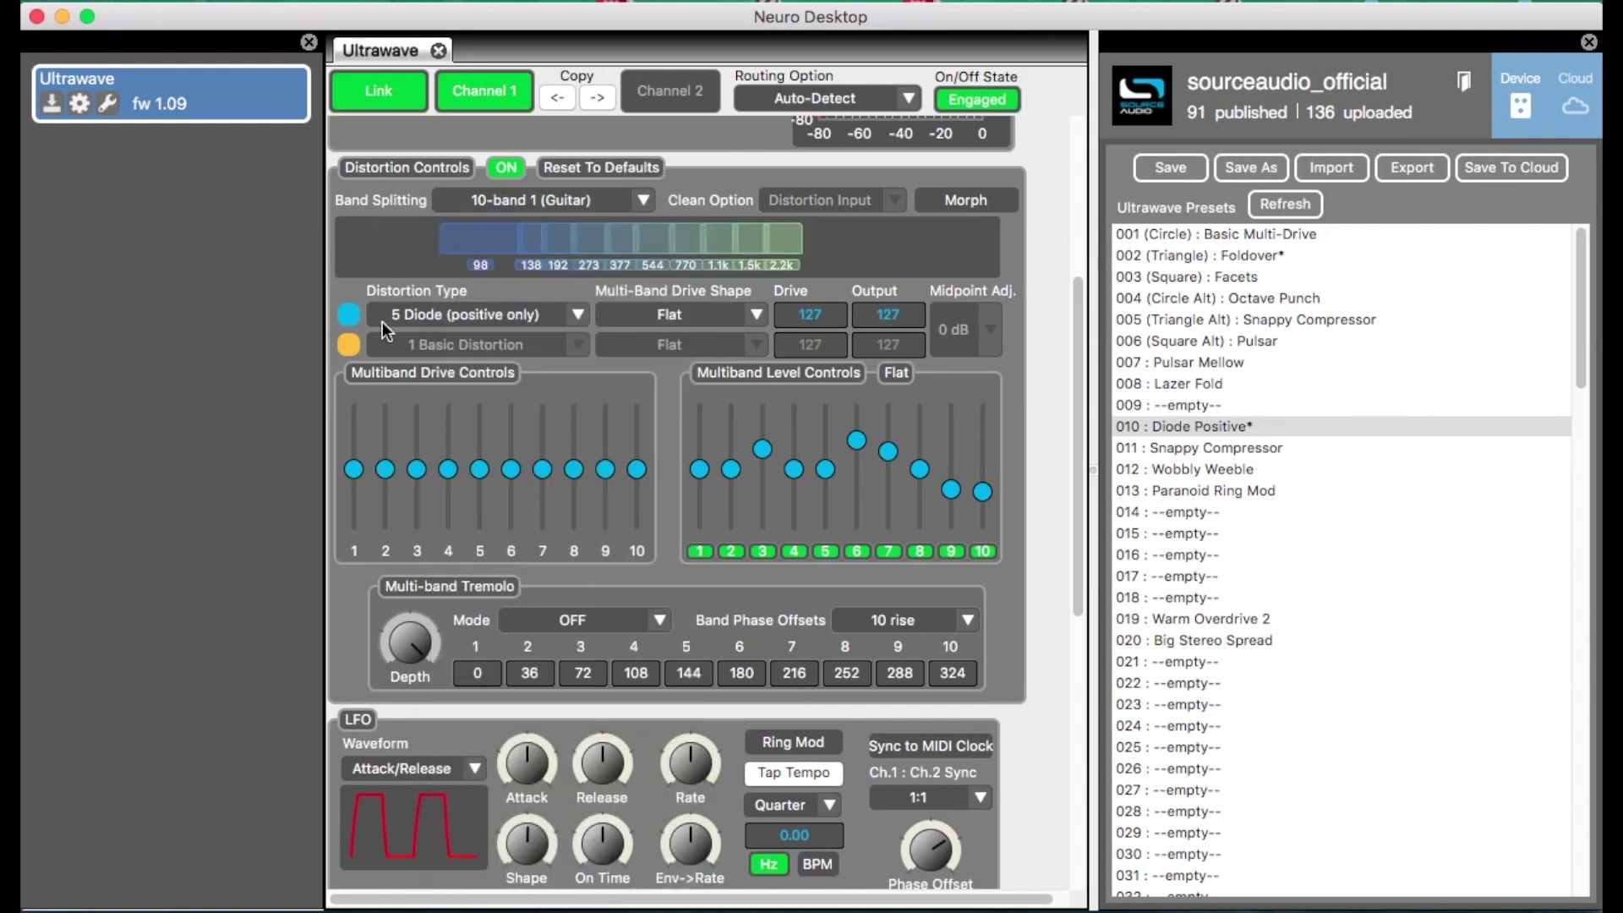
- Review the available distortion types and load presets 019 Warm Overdrive 2 and 004 Octave Punch in turn
{"action": "left_click", "coordinate": [580, 315]}
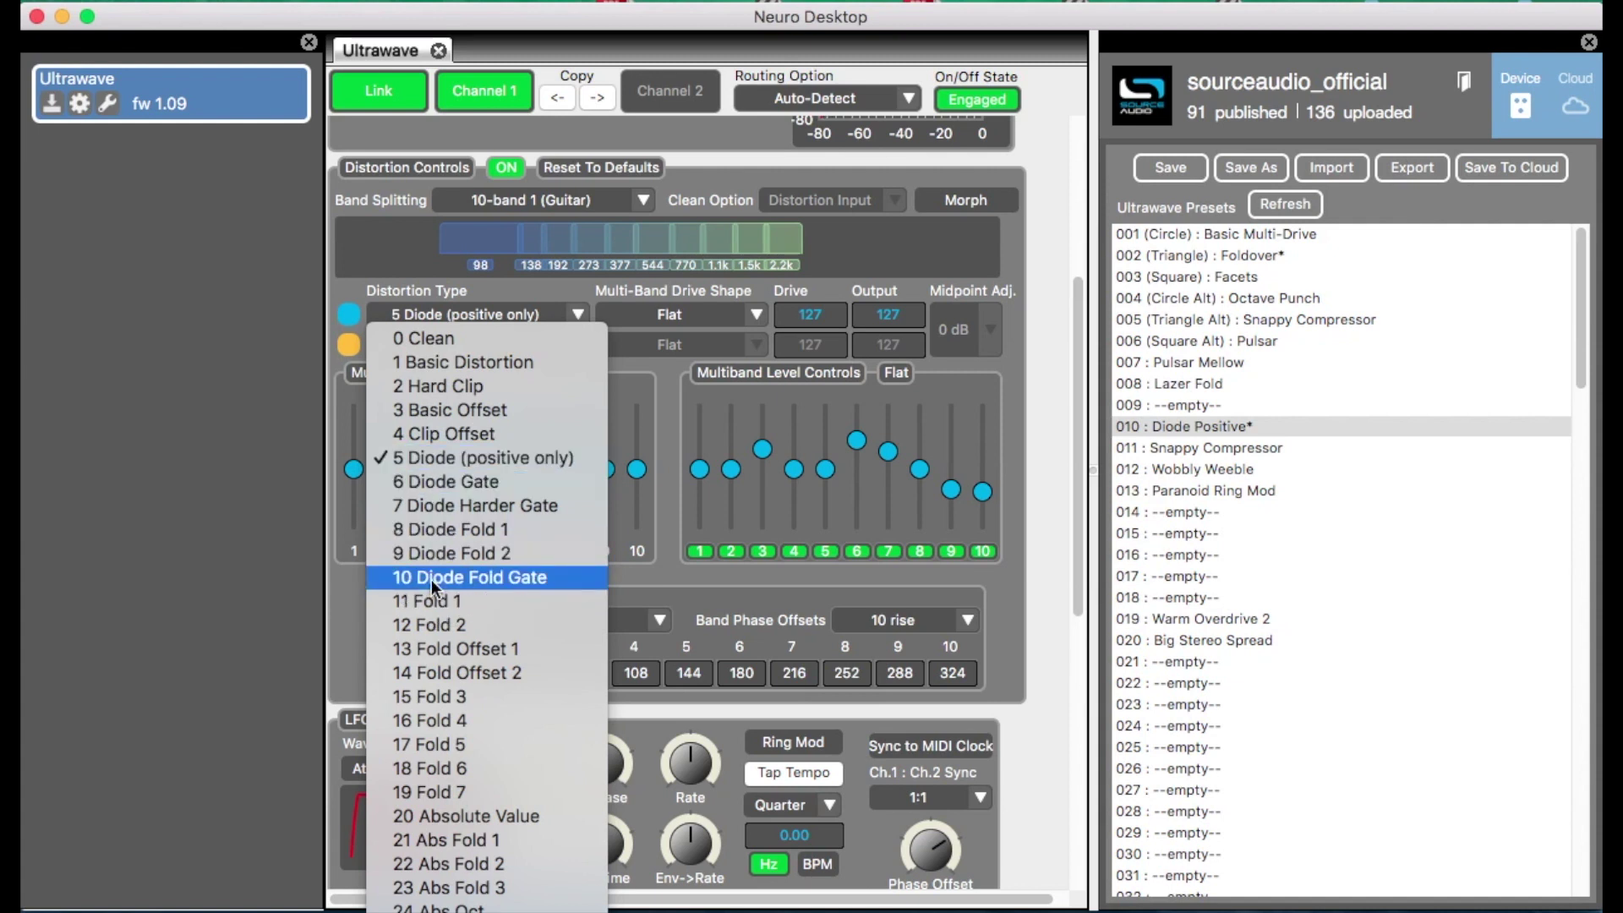
{"action": "left_click", "coordinate": [1239, 622]}
{"action": "left_click", "coordinate": [1234, 612]}
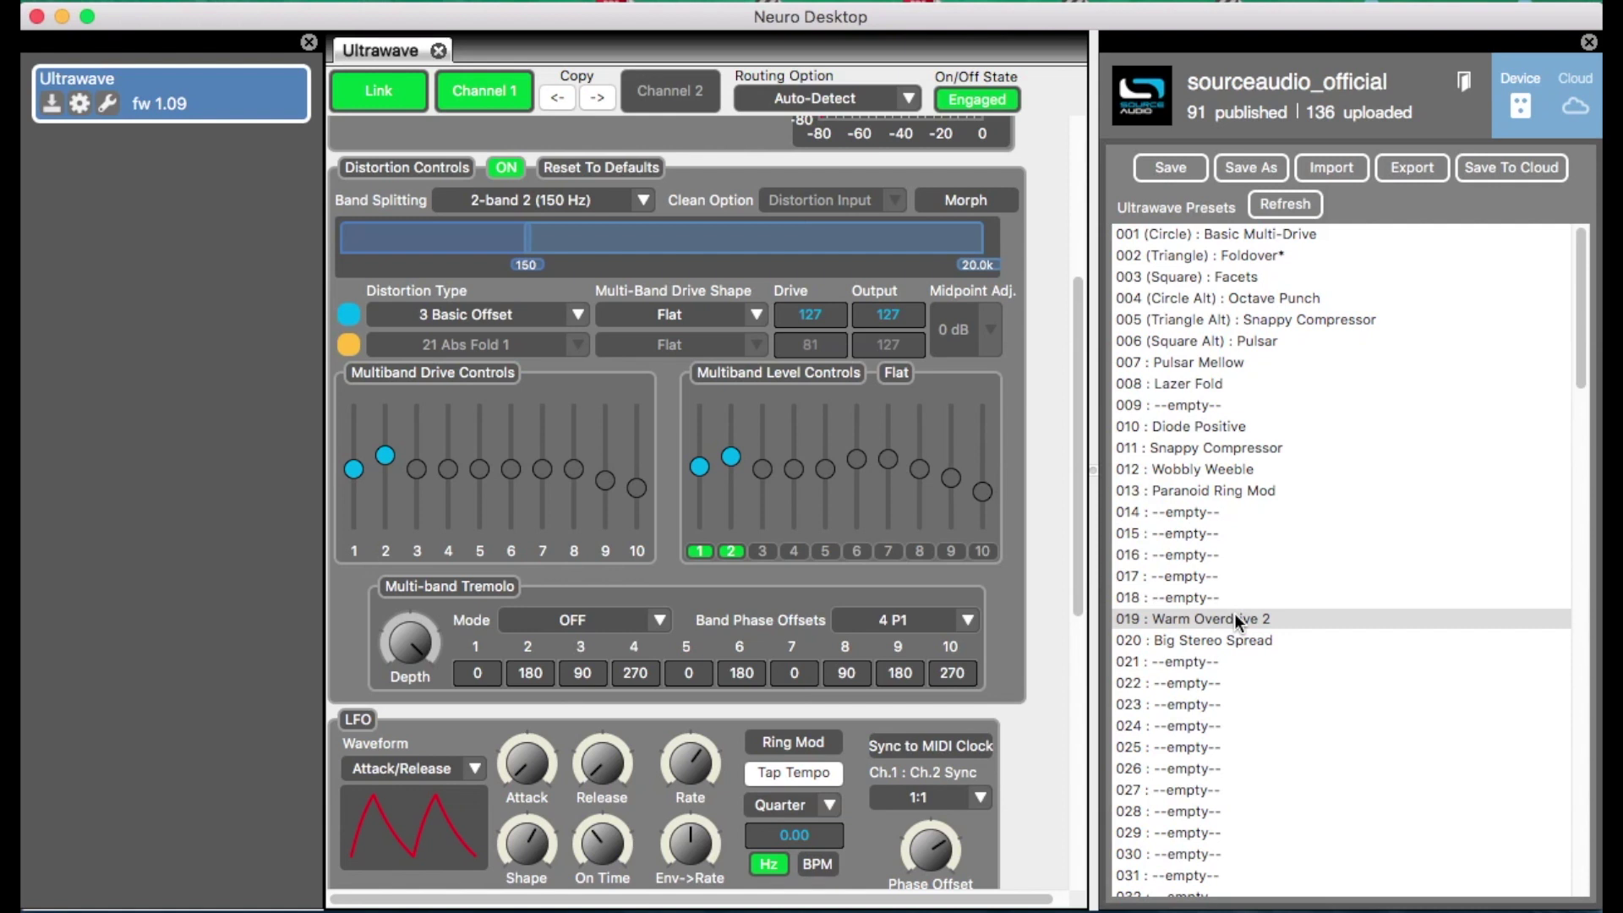
{"action": "left_click", "coordinate": [1259, 297]}
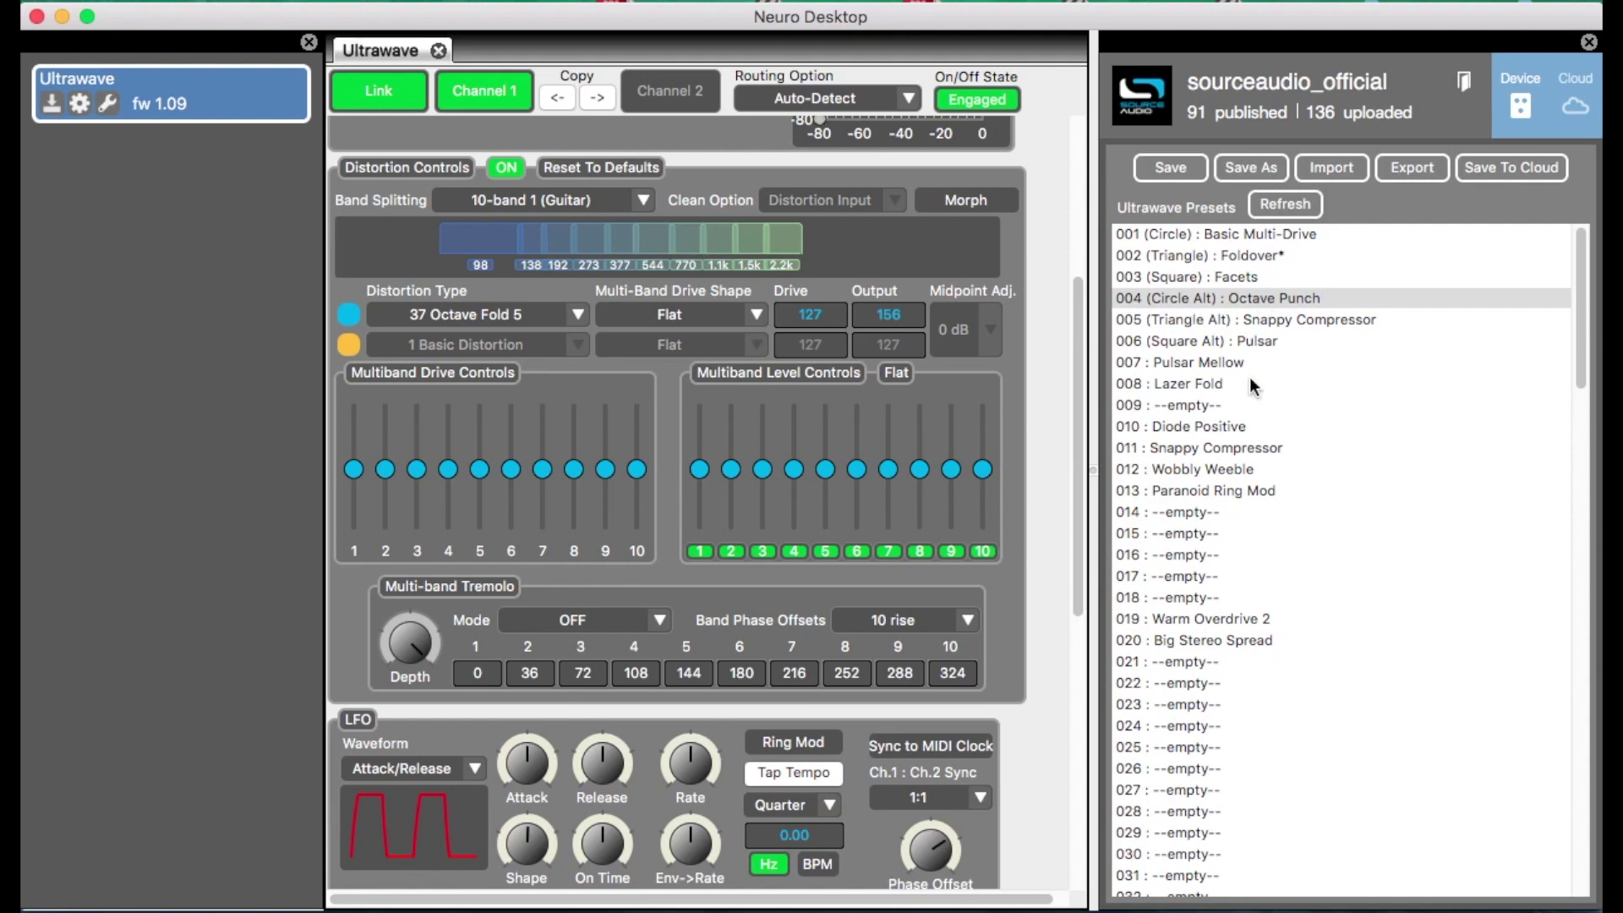
- Load preset 002 Foldover and examine its compressor, distortion and multiband slider settings
{"action": "left_click", "coordinate": [1240, 253]}
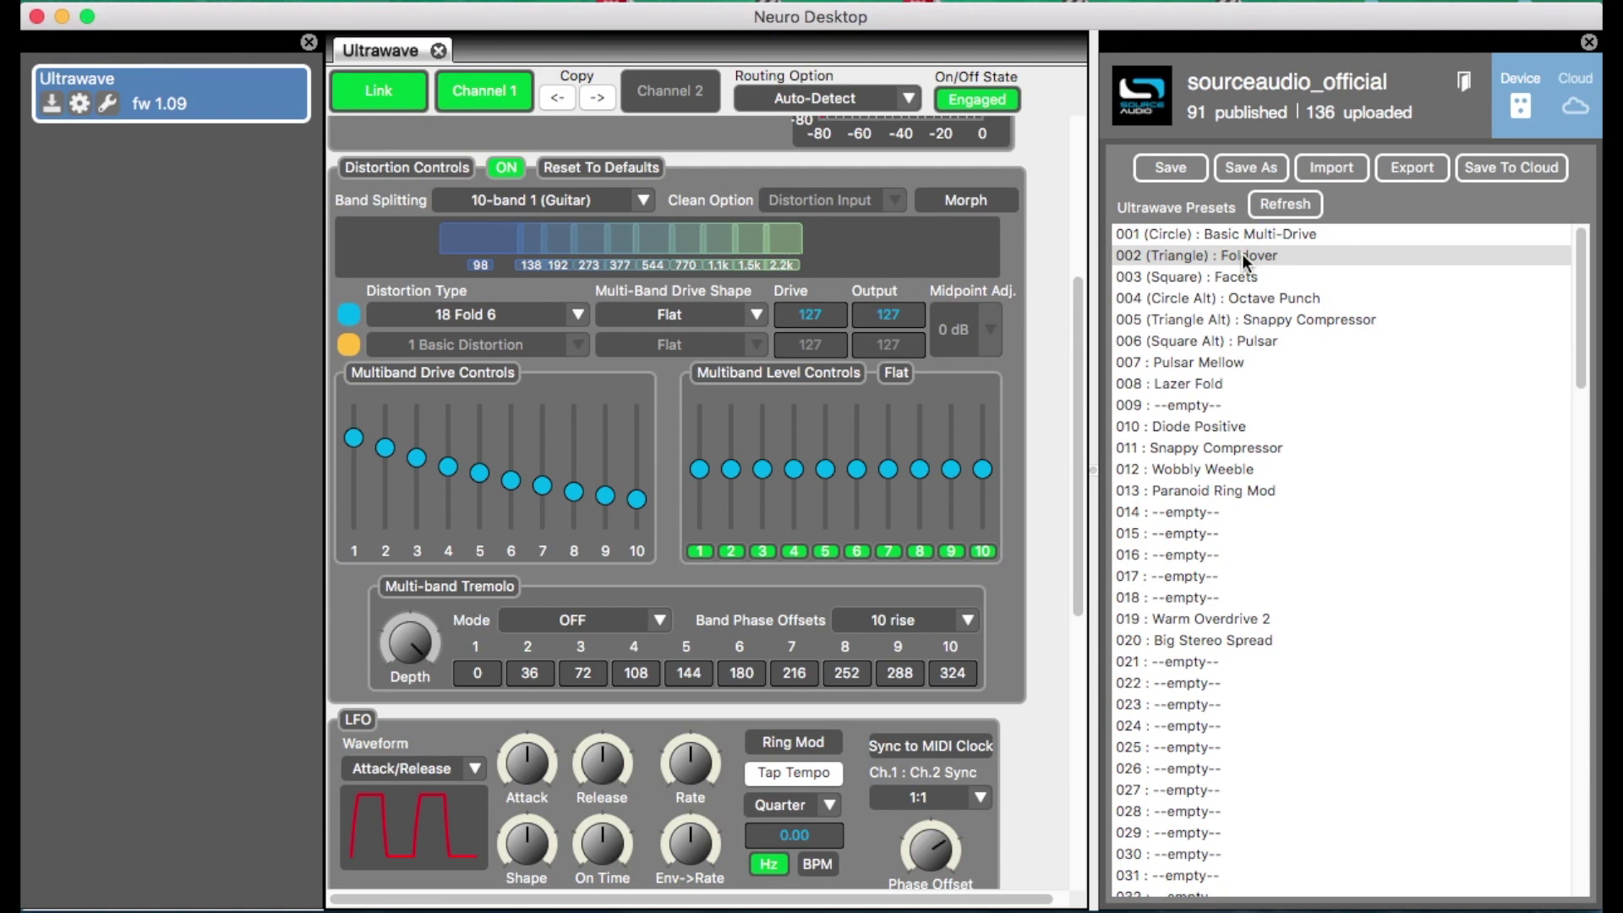
{"action": "left_click", "coordinate": [1240, 254]}
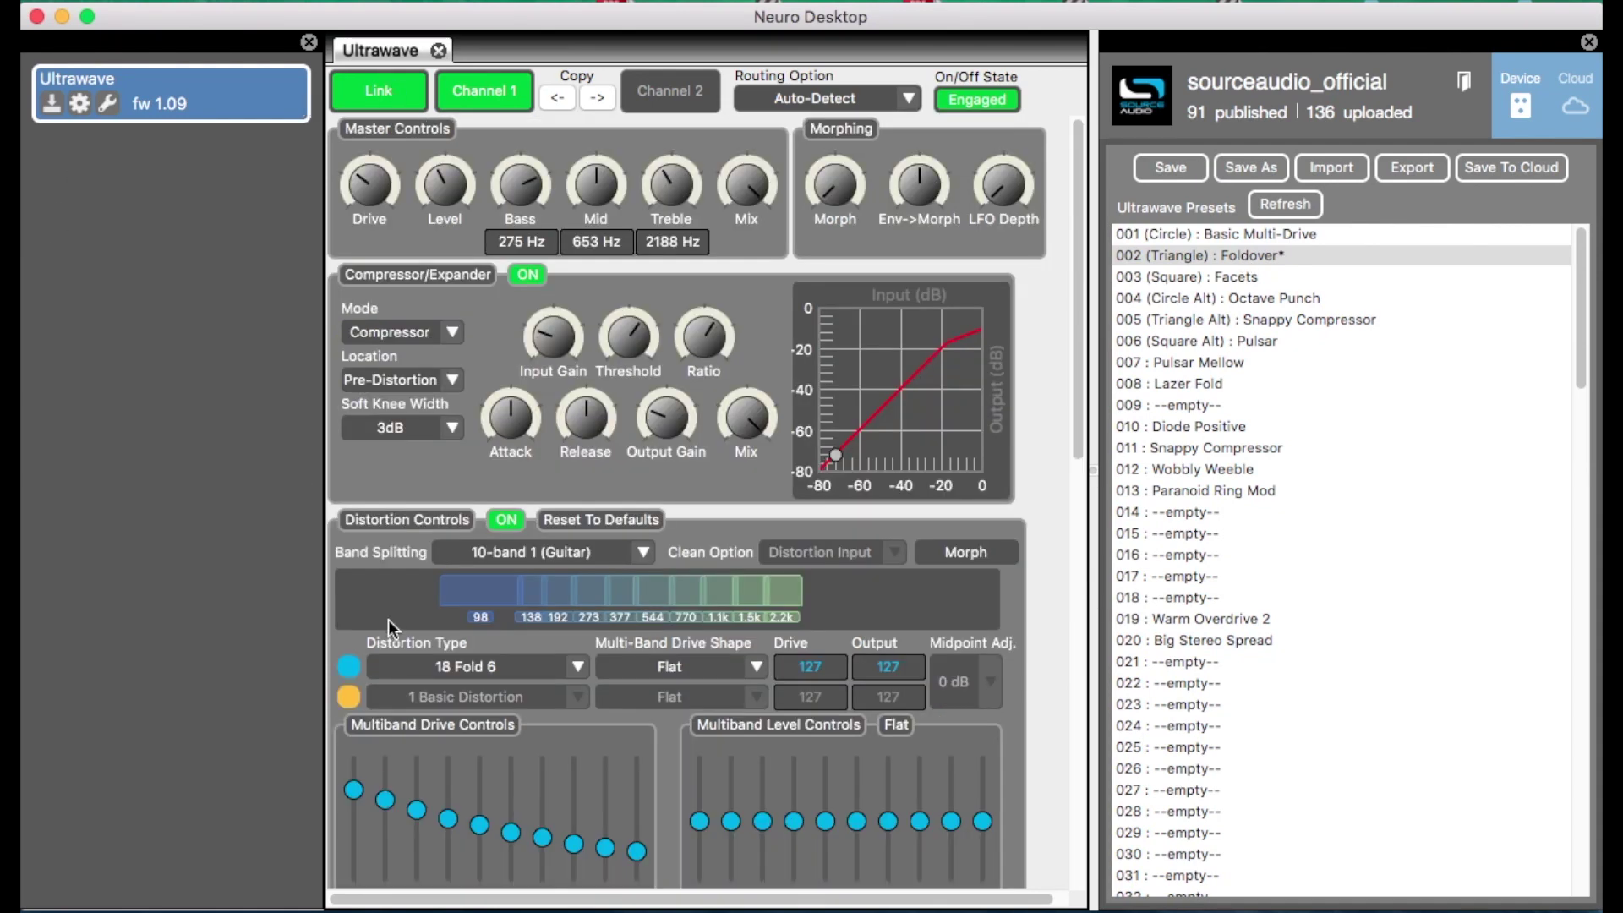
{"action": "left_click", "coordinate": [1079, 369]}
{"action": "left_click_drag", "start_coordinate": [1080, 369], "coordinate": [1057, 500]}
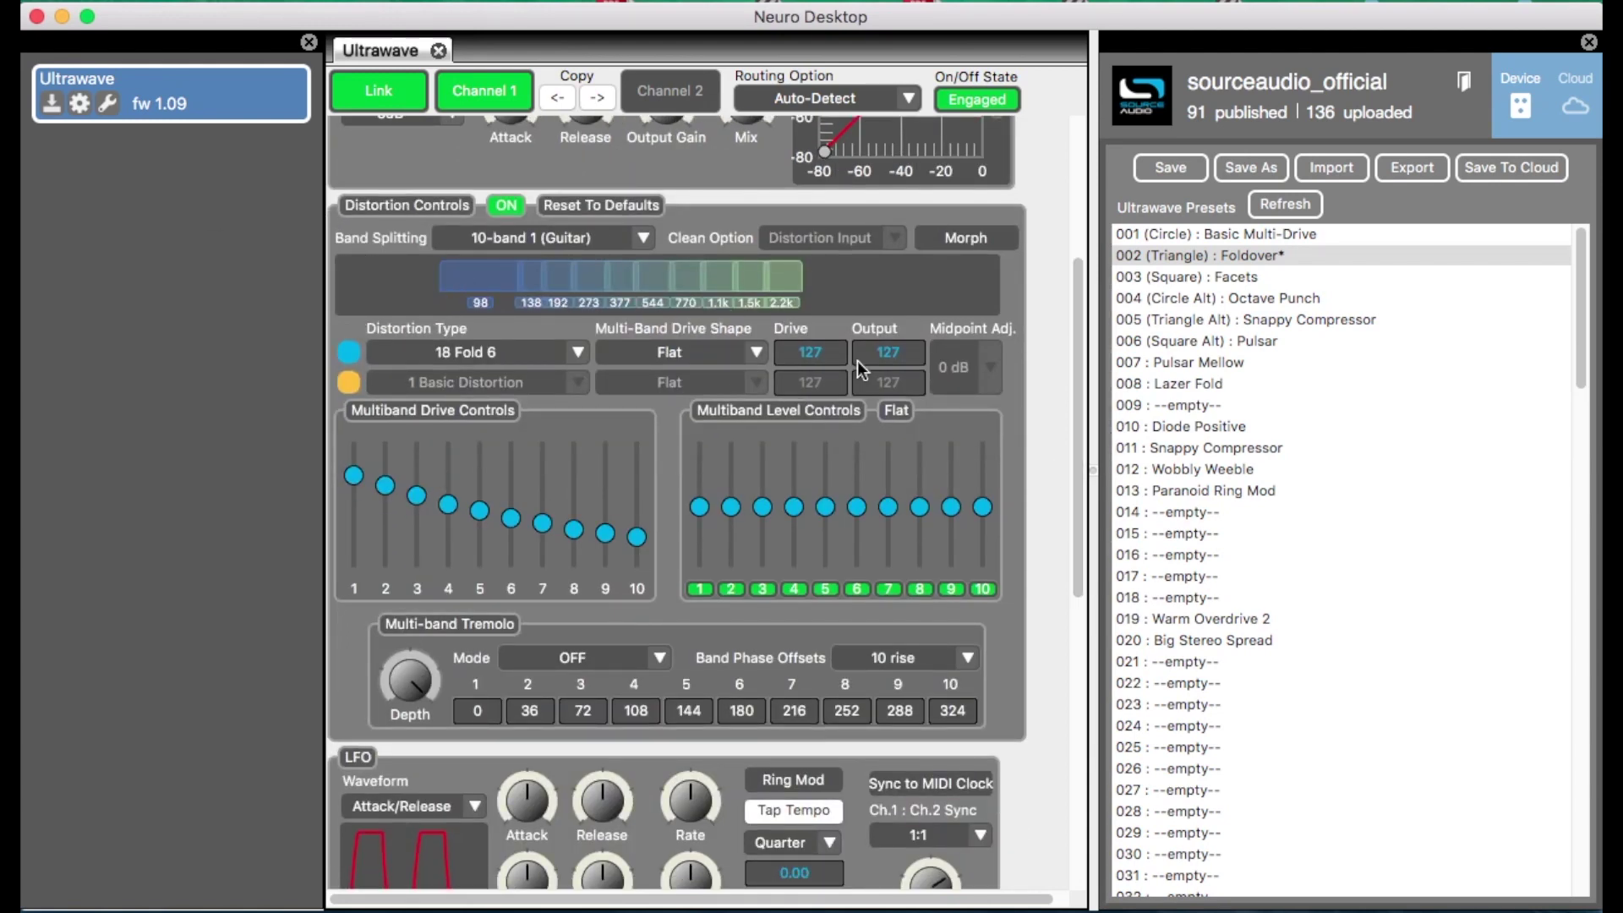
{"action": "left_click_drag", "start_coordinate": [1077, 438], "coordinate": [1076, 273]}
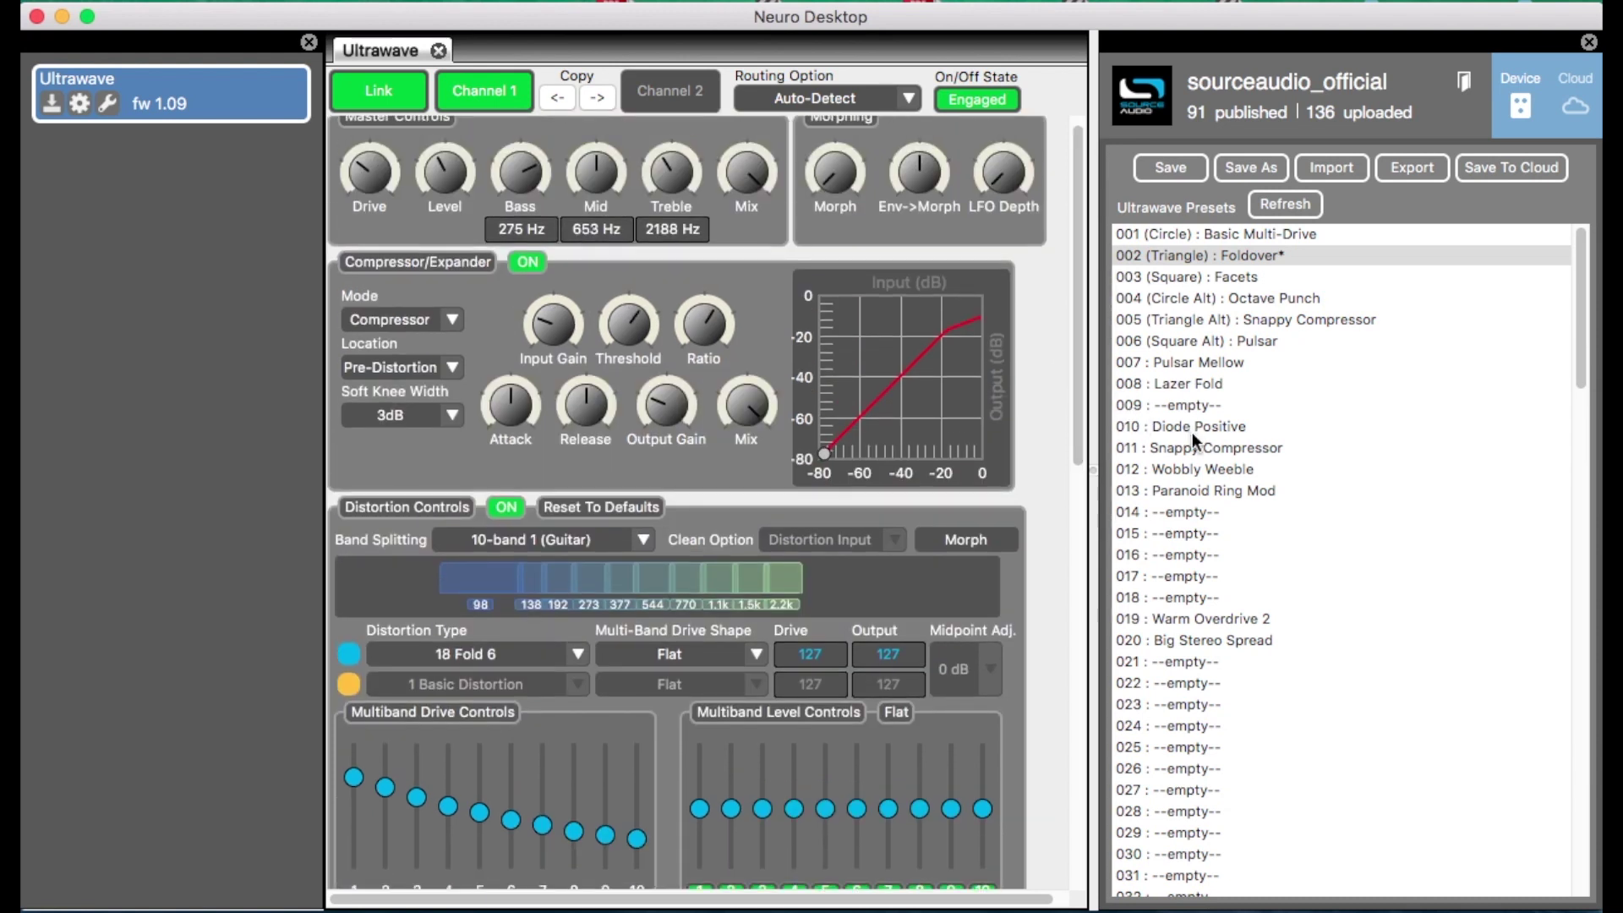
- Load preset 010 Diode Positive and unlink its two channels, comparing the Channel 2 settings with those of Channel 1
{"action": "left_click", "coordinate": [1188, 428]}
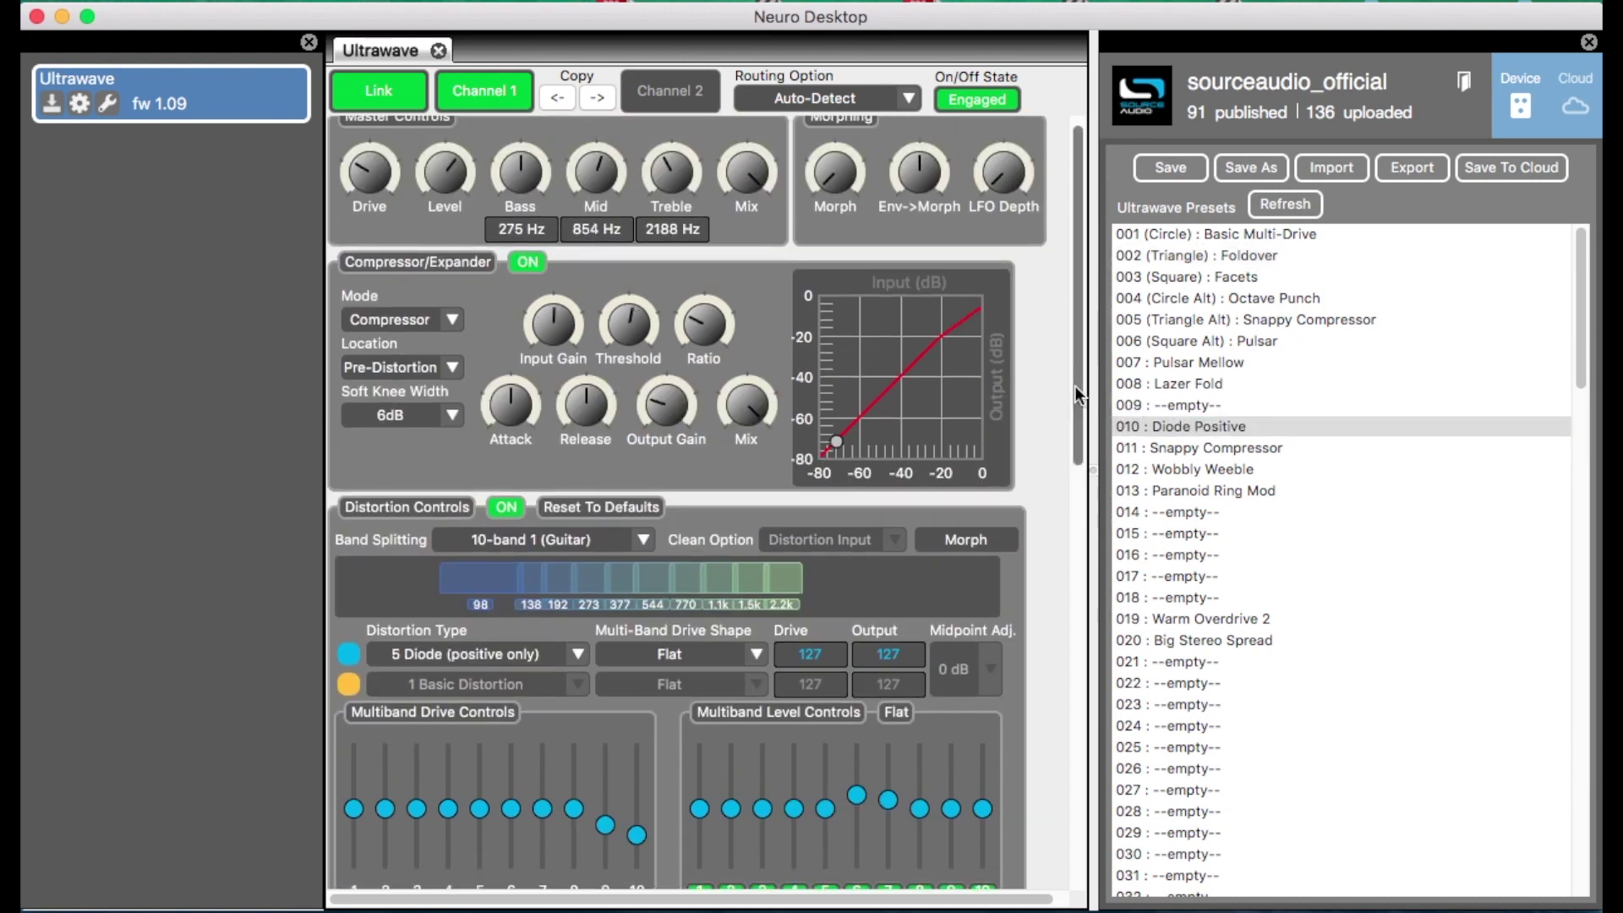
{"action": "left_click_drag", "start_coordinate": [1073, 386], "coordinate": [1070, 295]}
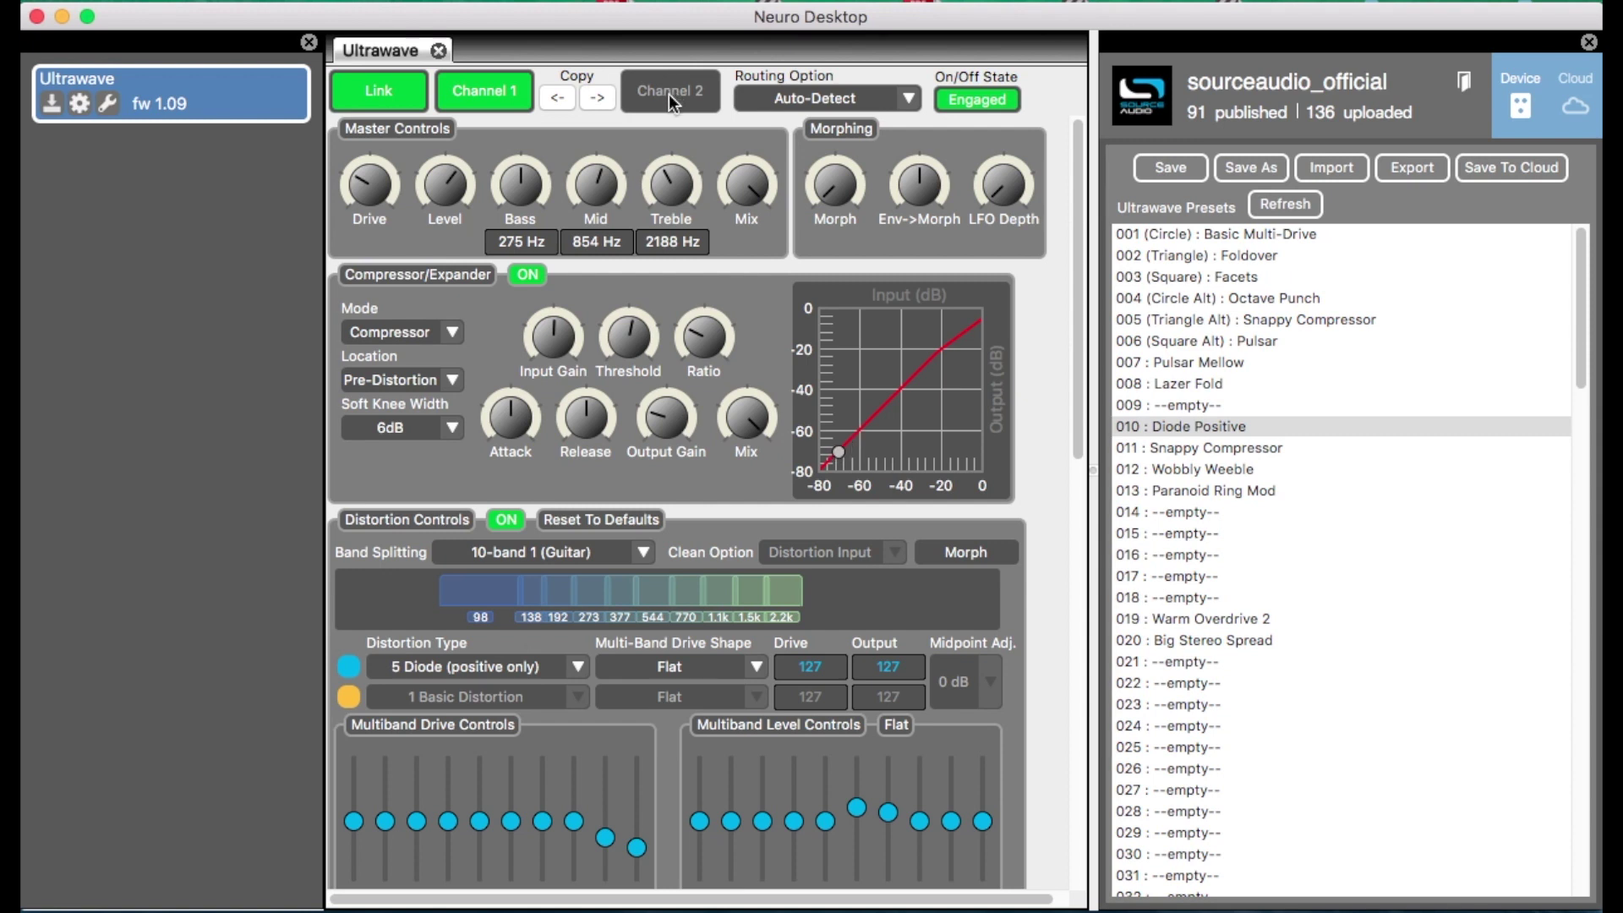
{"action": "left_click", "coordinate": [396, 88]}
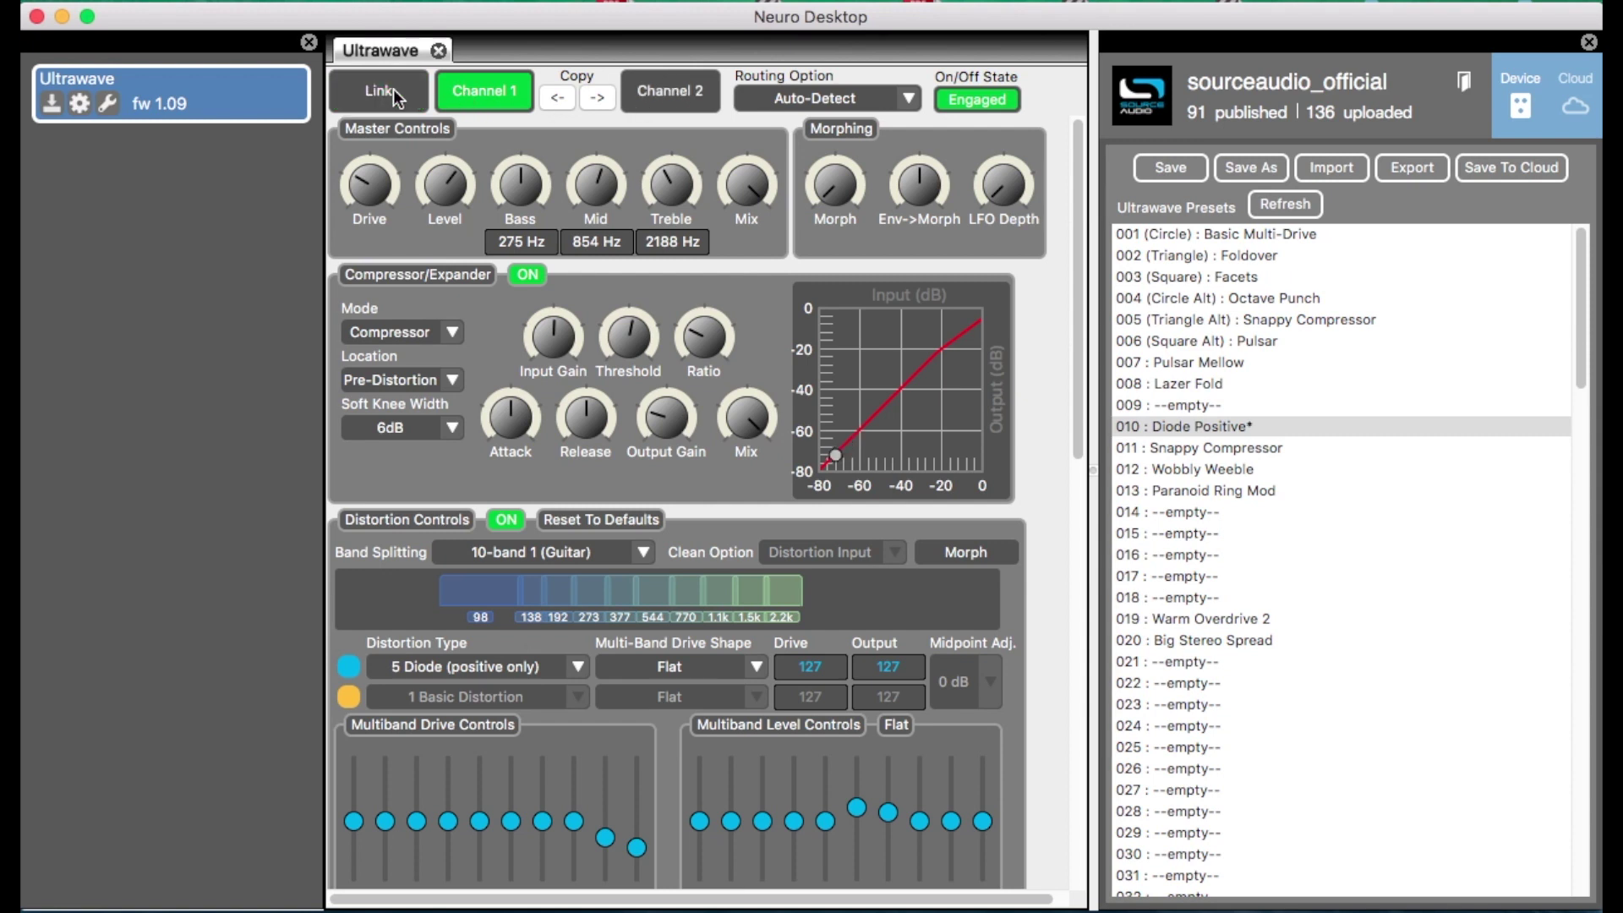
{"action": "left_click", "coordinate": [674, 91]}
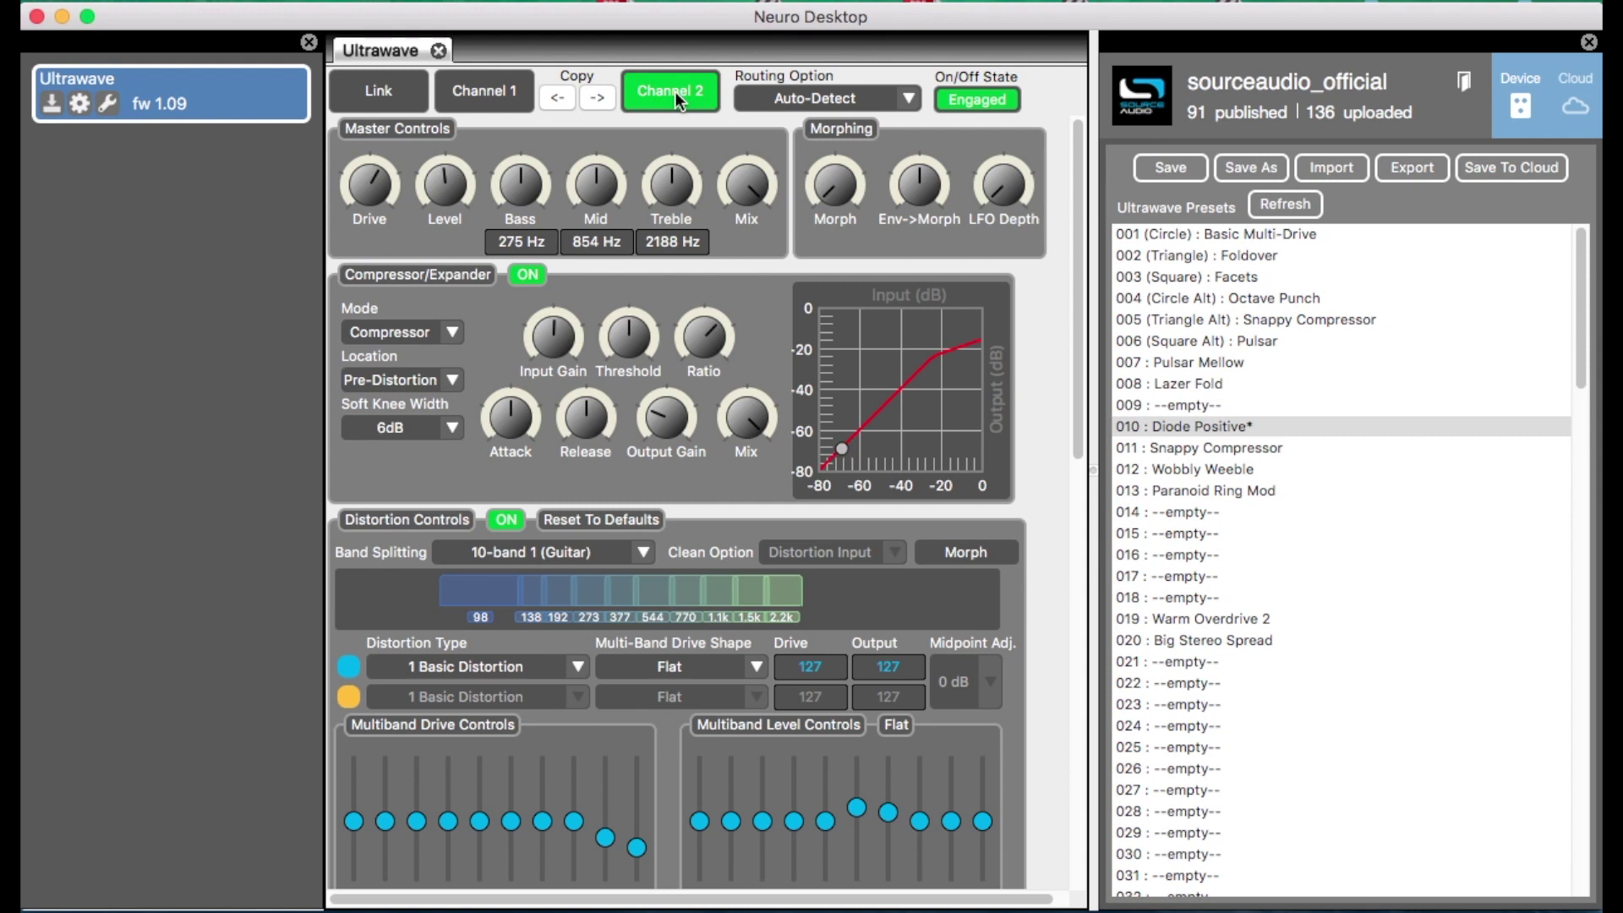
{"action": "left_click", "coordinate": [485, 100]}
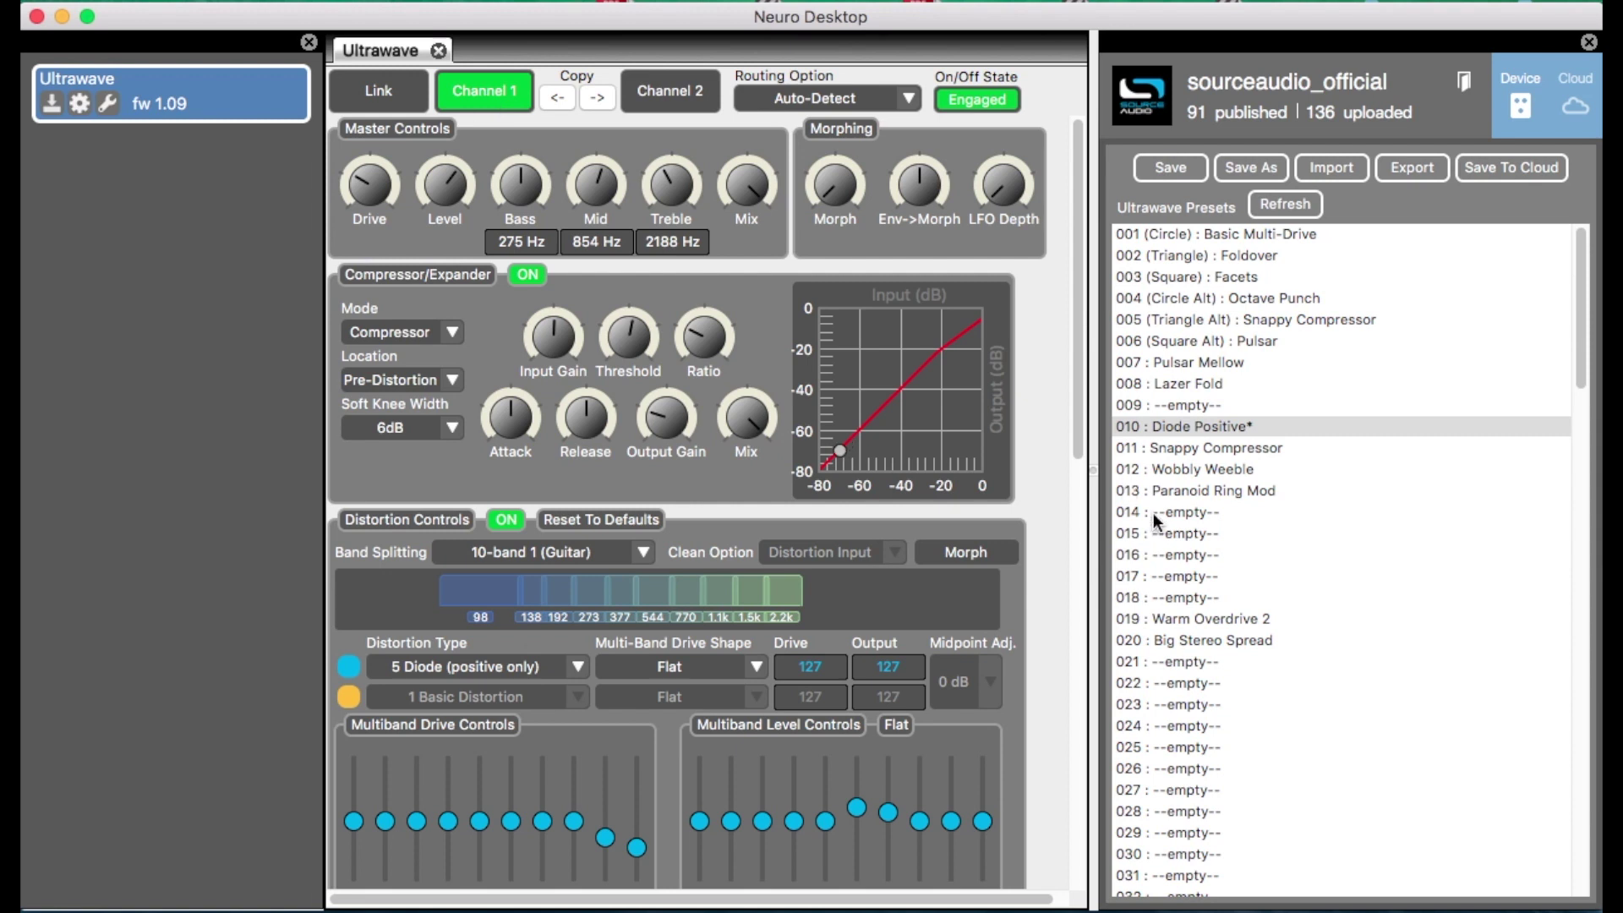
- Load preset 020 Big Stereo Spread from the device's preset list
{"action": "double_click", "coordinate": [1219, 640]}
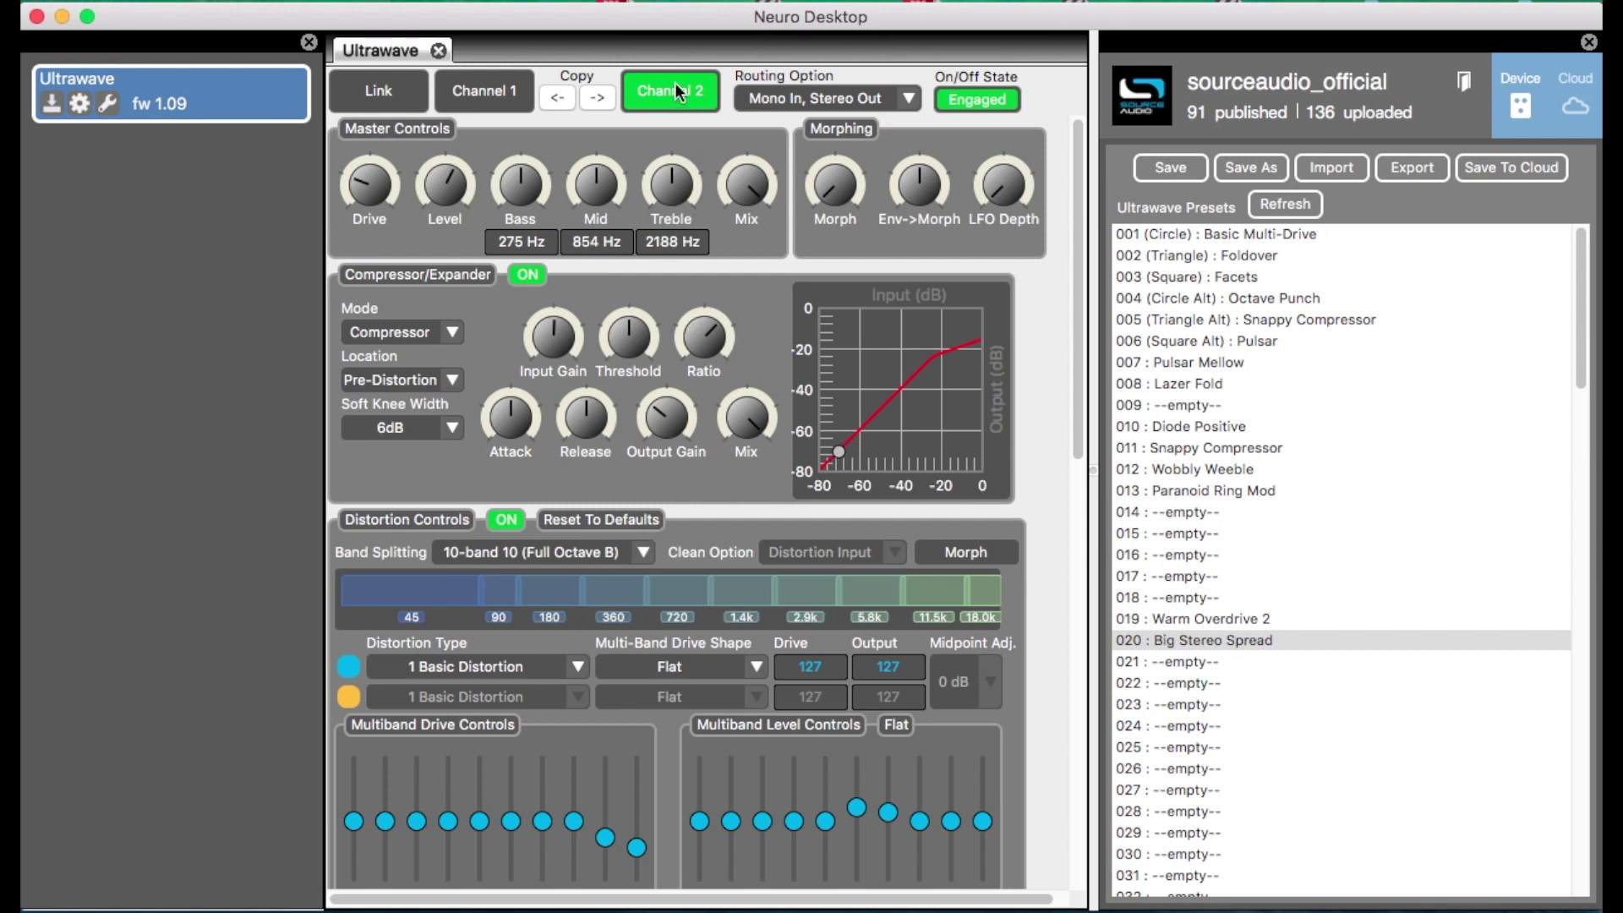
- View preset 020's Channel 1 settings, and compare preset 019 Warm Overdrive 2 with 020 Big Stereo Spread by loading each
{"action": "left_click", "coordinate": [492, 93]}
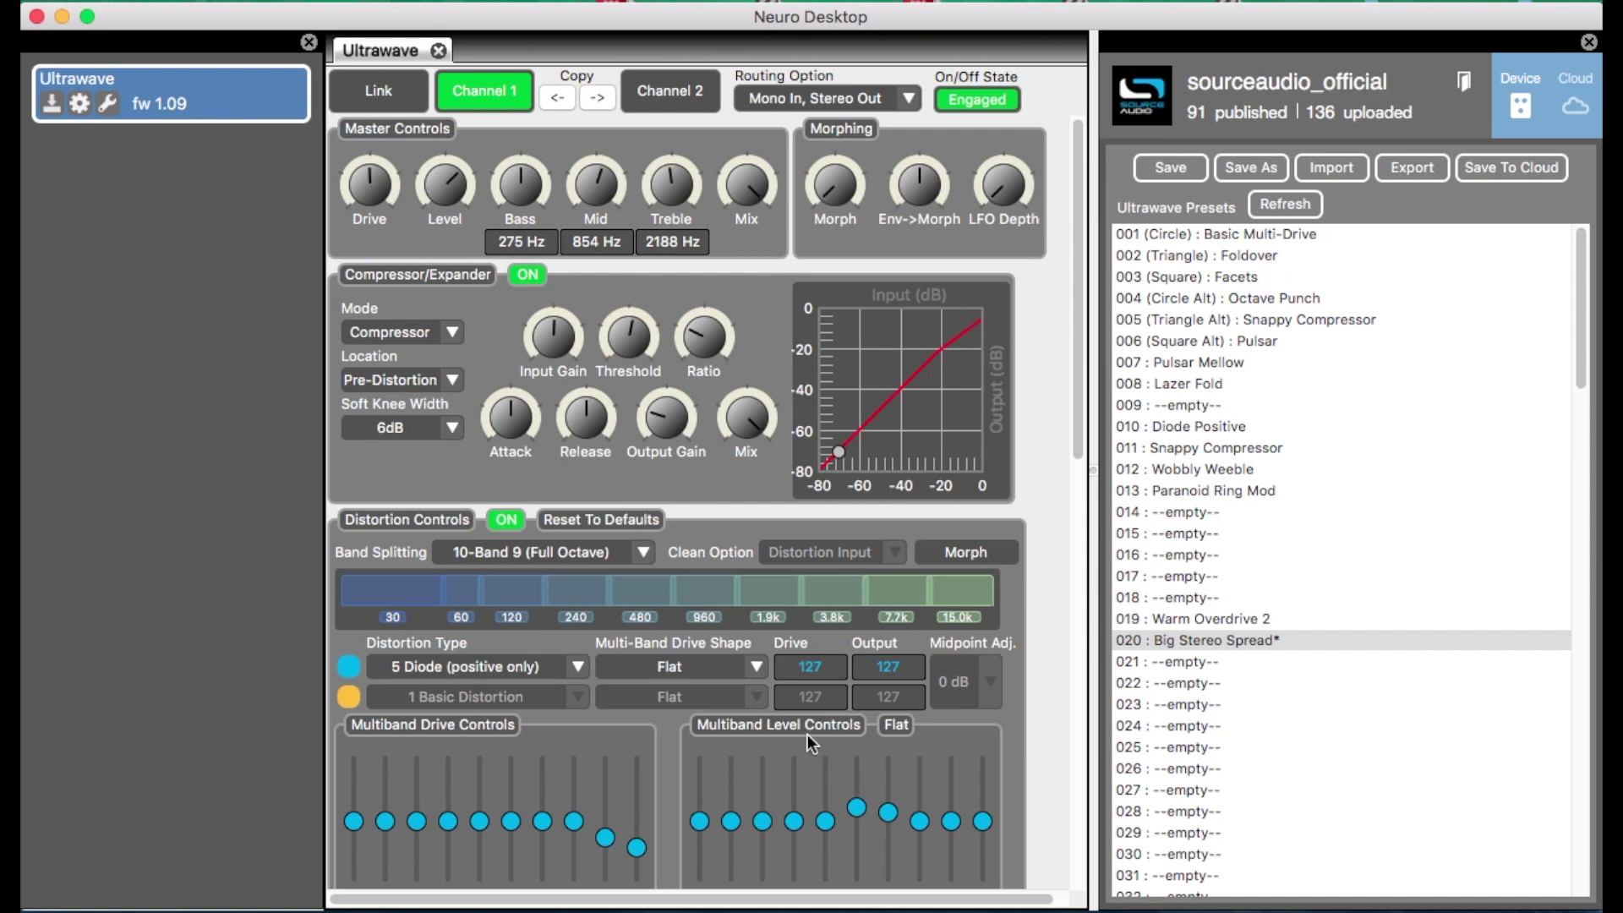
{"action": "left_click", "coordinate": [1181, 622]}
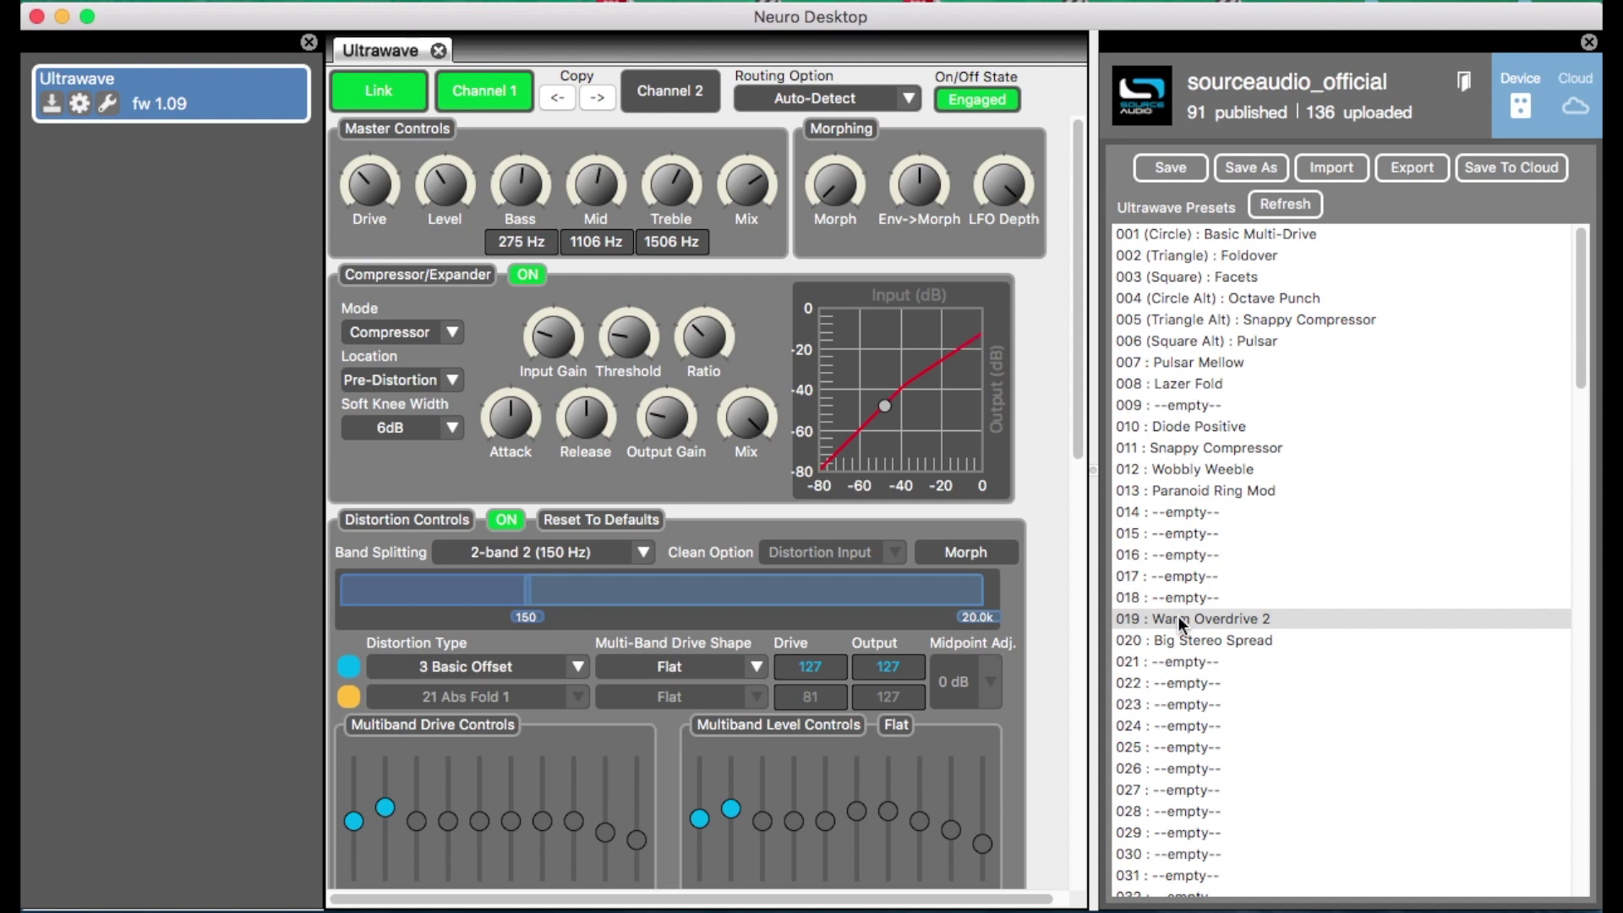
{"action": "left_click", "coordinate": [1181, 636]}
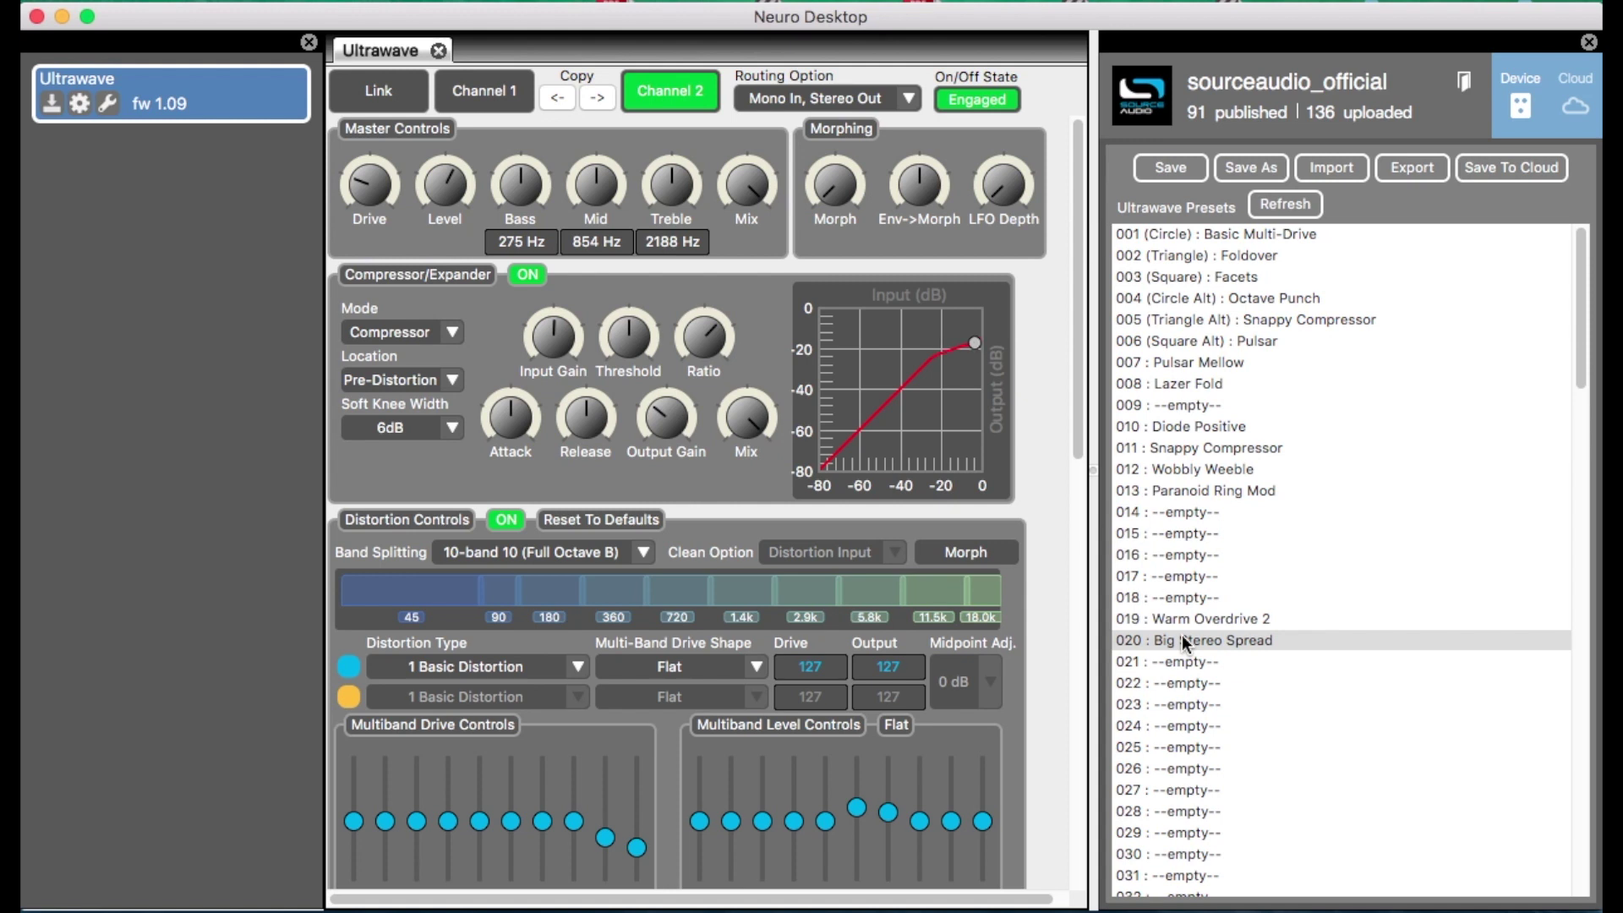
- Load preset 019 Warm Overdrive 2 and review the available routing options, keeping Auto-Detect
{"action": "left_click", "coordinate": [1183, 621]}
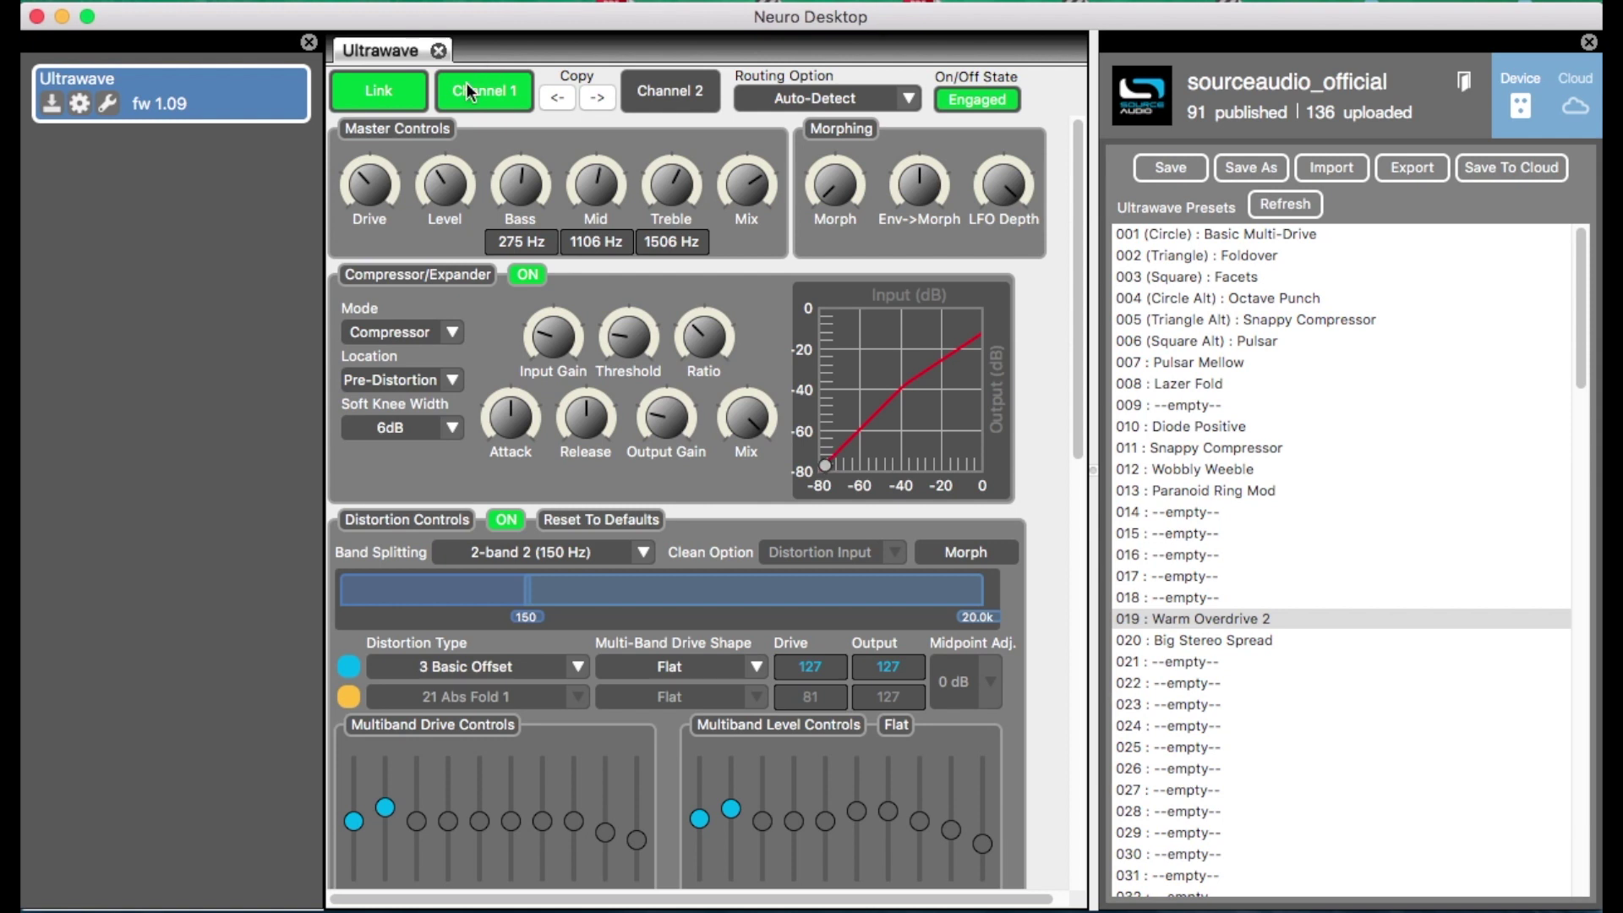
{"action": "left_click", "coordinate": [910, 91]}
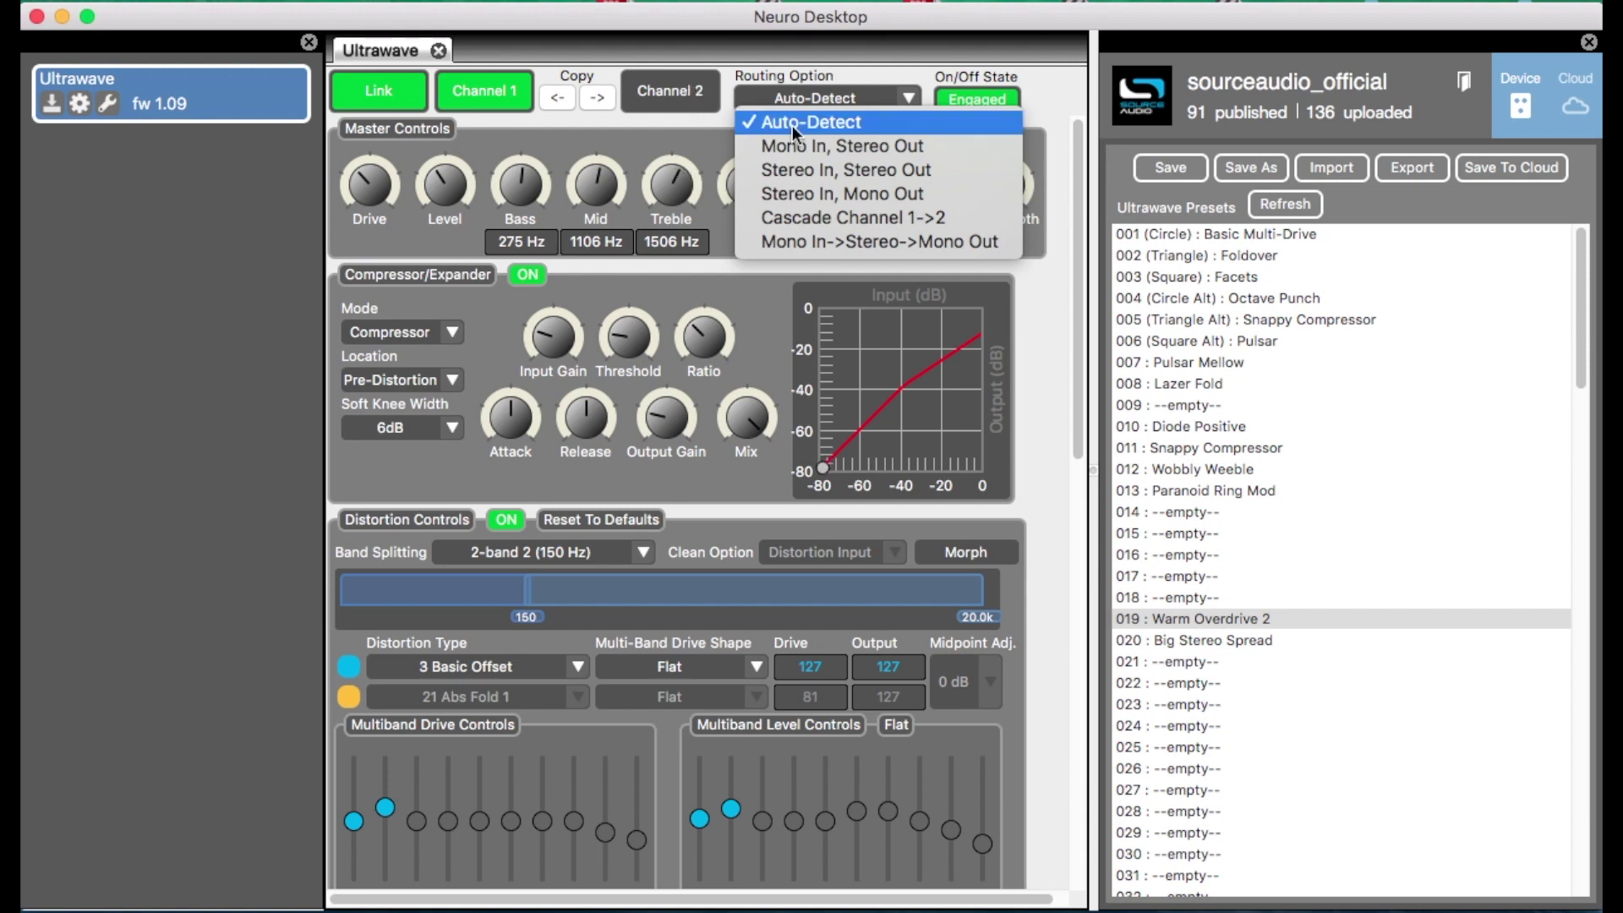
{"action": "left_click", "coordinate": [913, 95]}
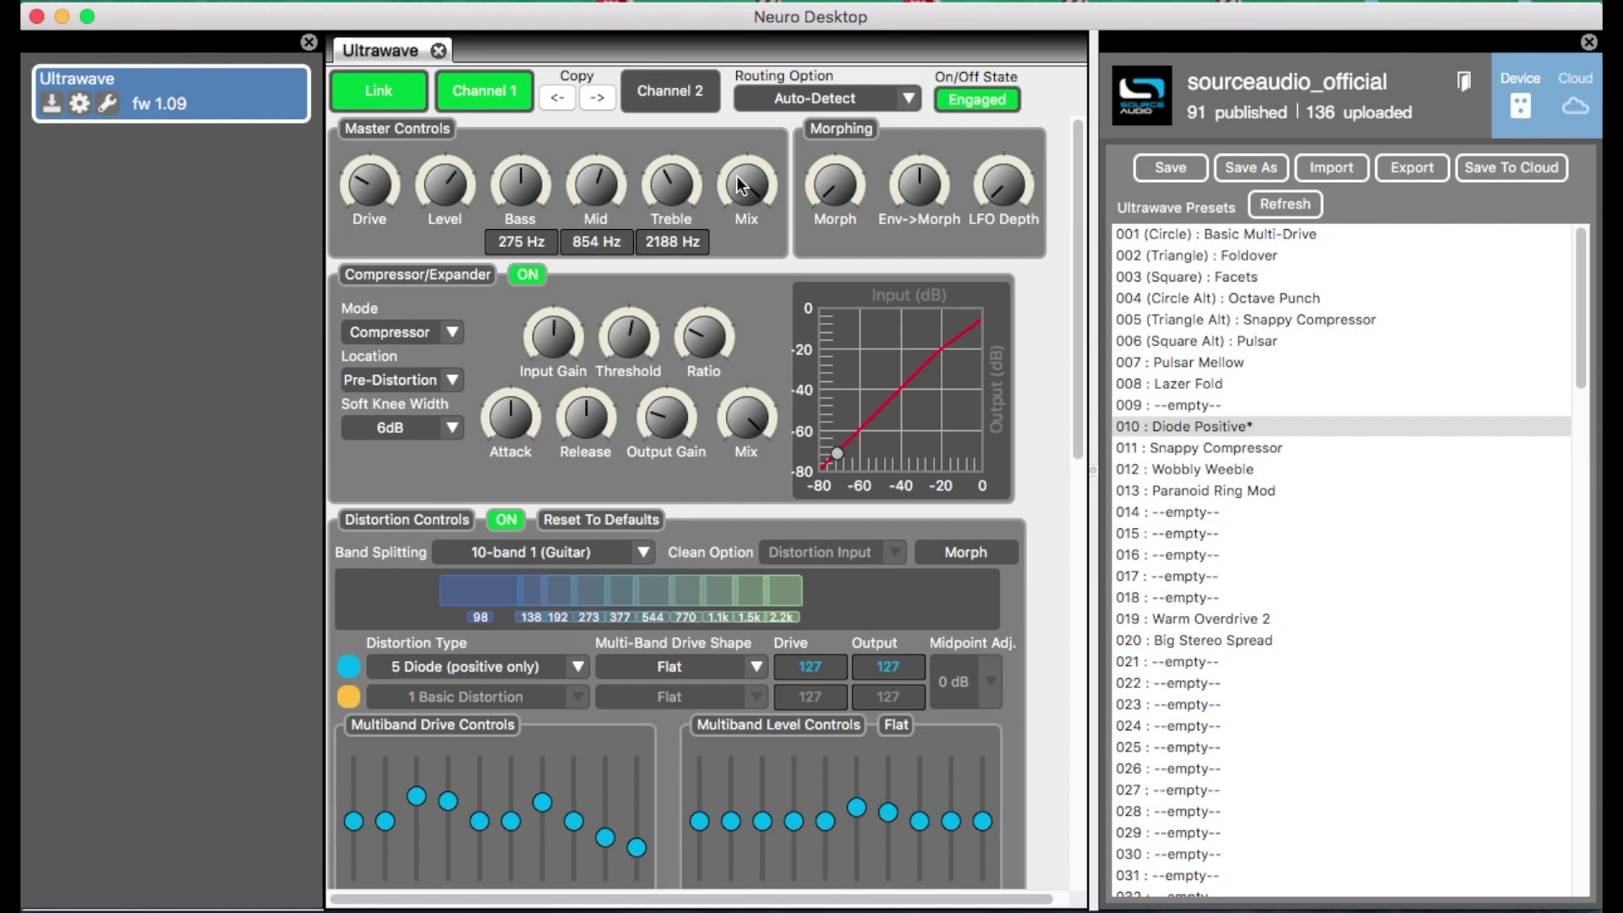
- With preset 010 Diode Positive, try the master Mix control and review the Compressor/Expander modes, keeping Compressor
{"action": "left_click_drag", "start_coordinate": [737, 176], "coordinate": [732, 199]}
{"action": "left_click", "coordinate": [453, 331]}
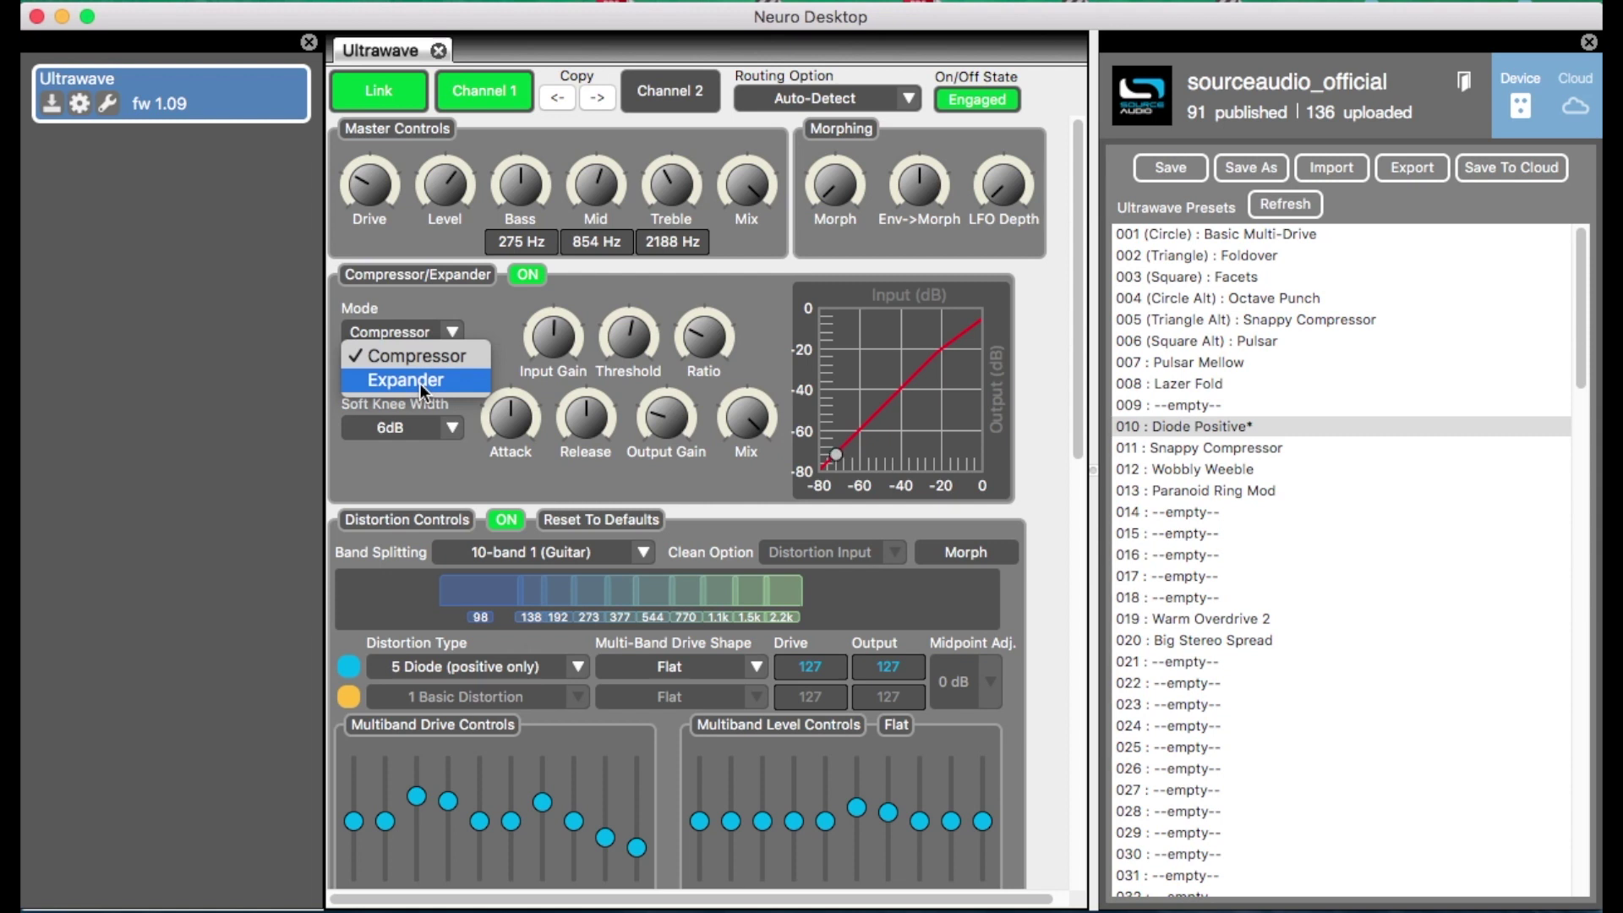
{"action": "left_click", "coordinate": [400, 352]}
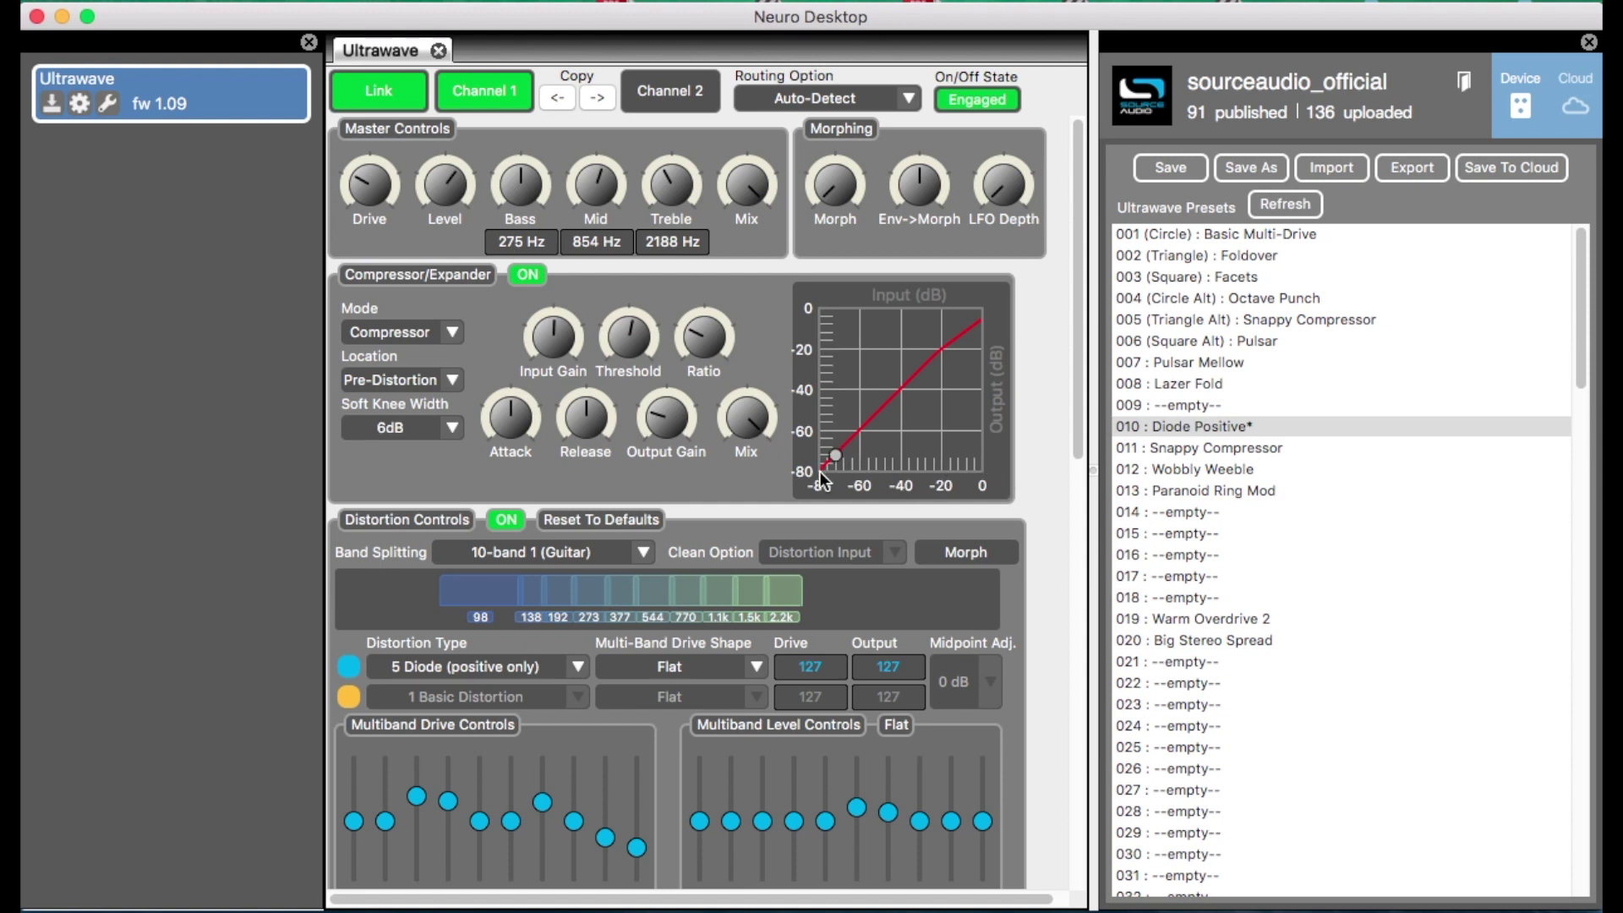
- Load preset 005 Snappy Compressor and reduce its compressor ratio, sweeping down to the lowest range and partly back up
{"action": "left_click", "coordinate": [1250, 317]}
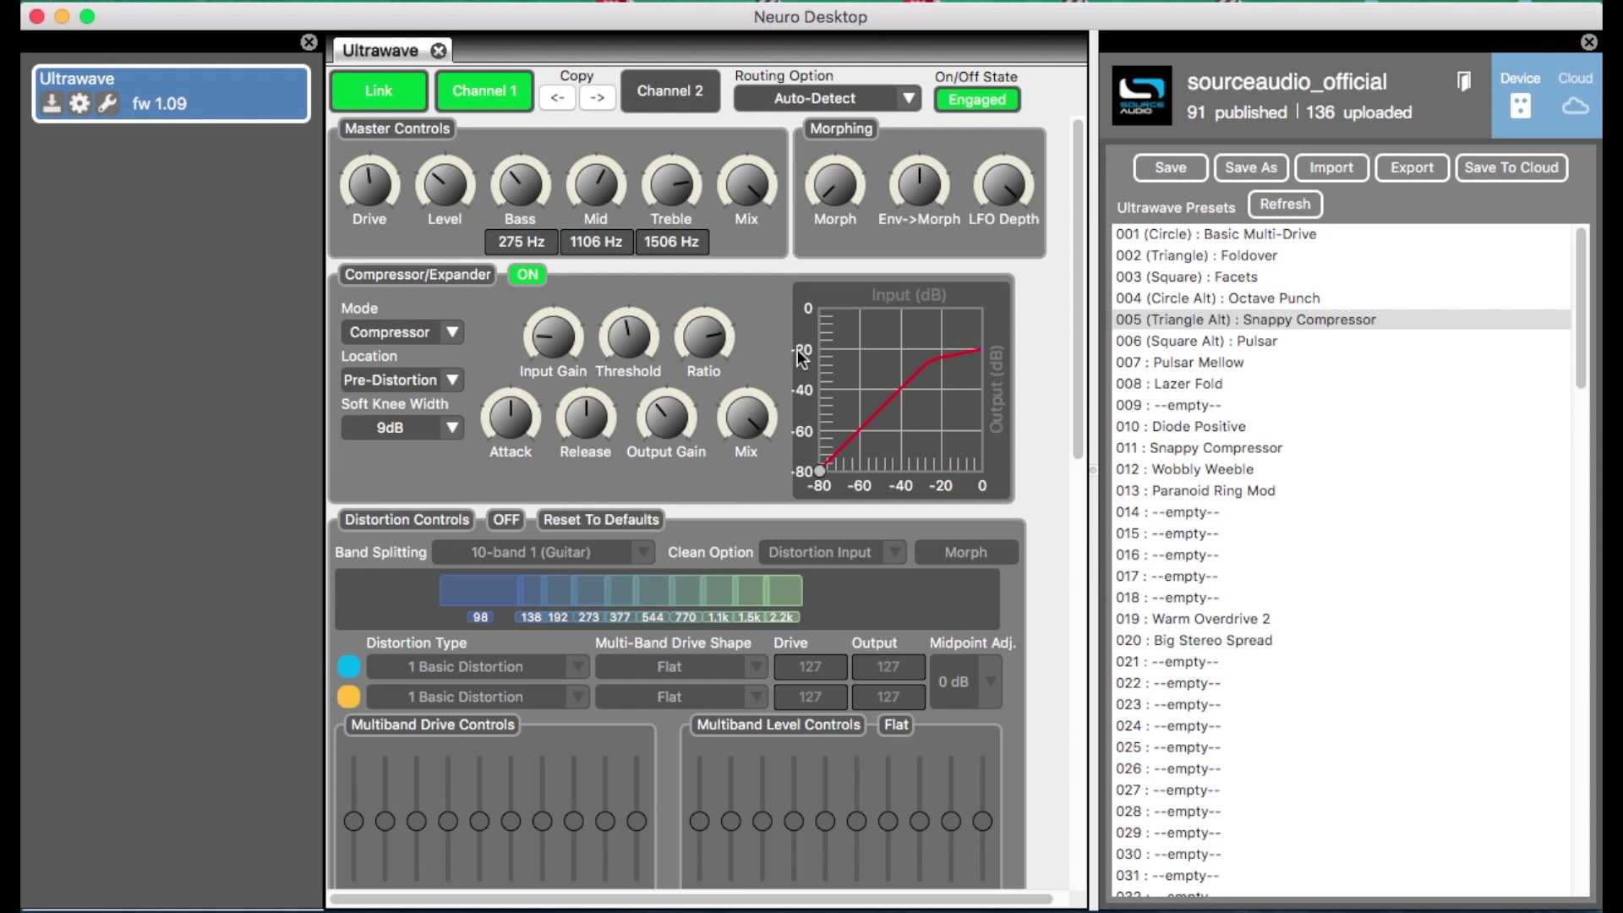
{"action": "left_click_drag", "start_coordinate": [691, 328], "coordinate": [691, 641]}
{"action": "left_click", "coordinate": [697, 353]}
{"action": "left_click_drag", "start_coordinate": [697, 359], "coordinate": [685, 254]}
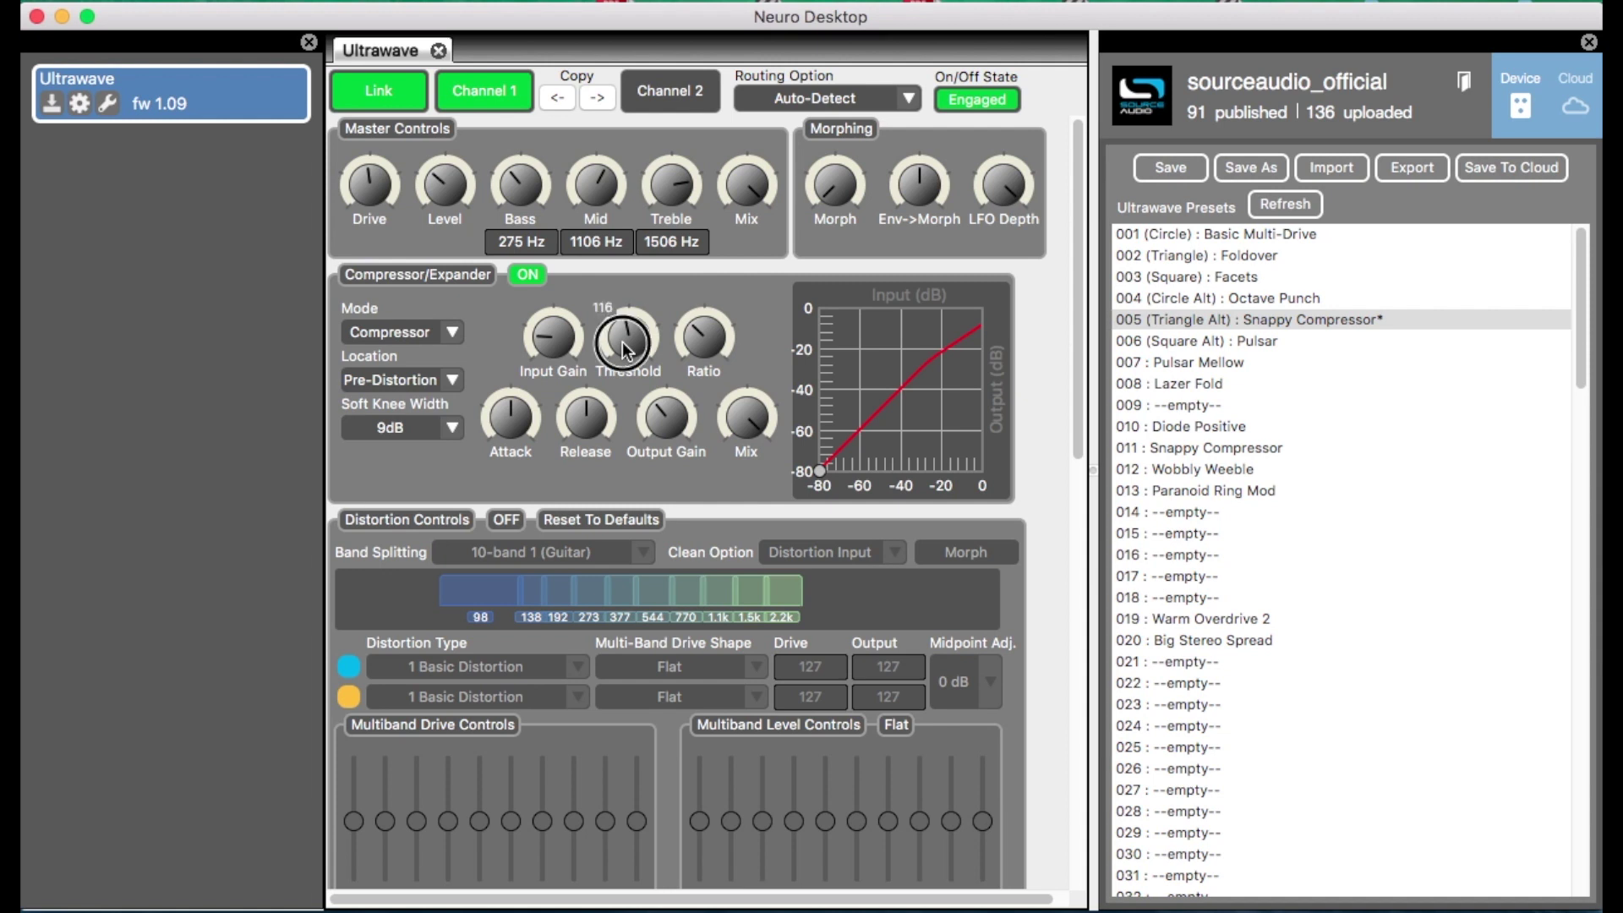
- Lower the compressor threshold and raise the ratio for heavy compression, and ease both back to a moderate curve
{"action": "left_click_drag", "start_coordinate": [622, 341], "coordinate": [597, 473]}
{"action": "left_click_drag", "start_coordinate": [698, 355], "coordinate": [681, 202]}
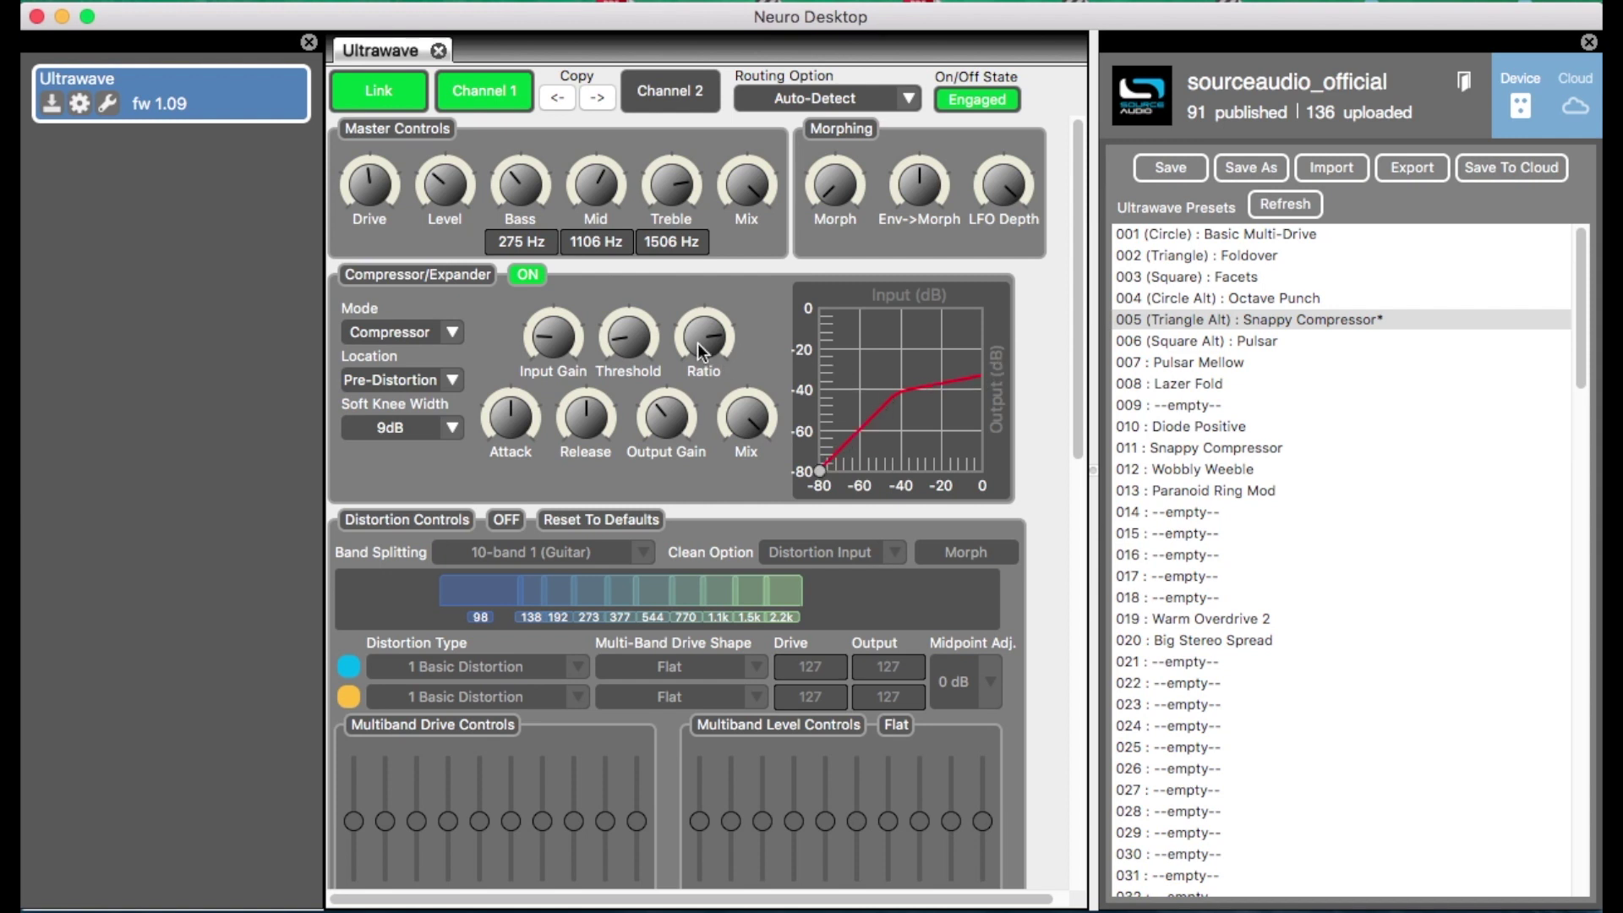
{"action": "left_click_drag", "start_coordinate": [695, 372], "coordinate": [692, 428]}
{"action": "left_click_drag", "start_coordinate": [619, 355], "coordinate": [614, 282]}
- Review the compressor's location options, Pre-Distortion and Post-Distortion, keeping it at Pre-Distortion
{"action": "left_click", "coordinate": [451, 379]}
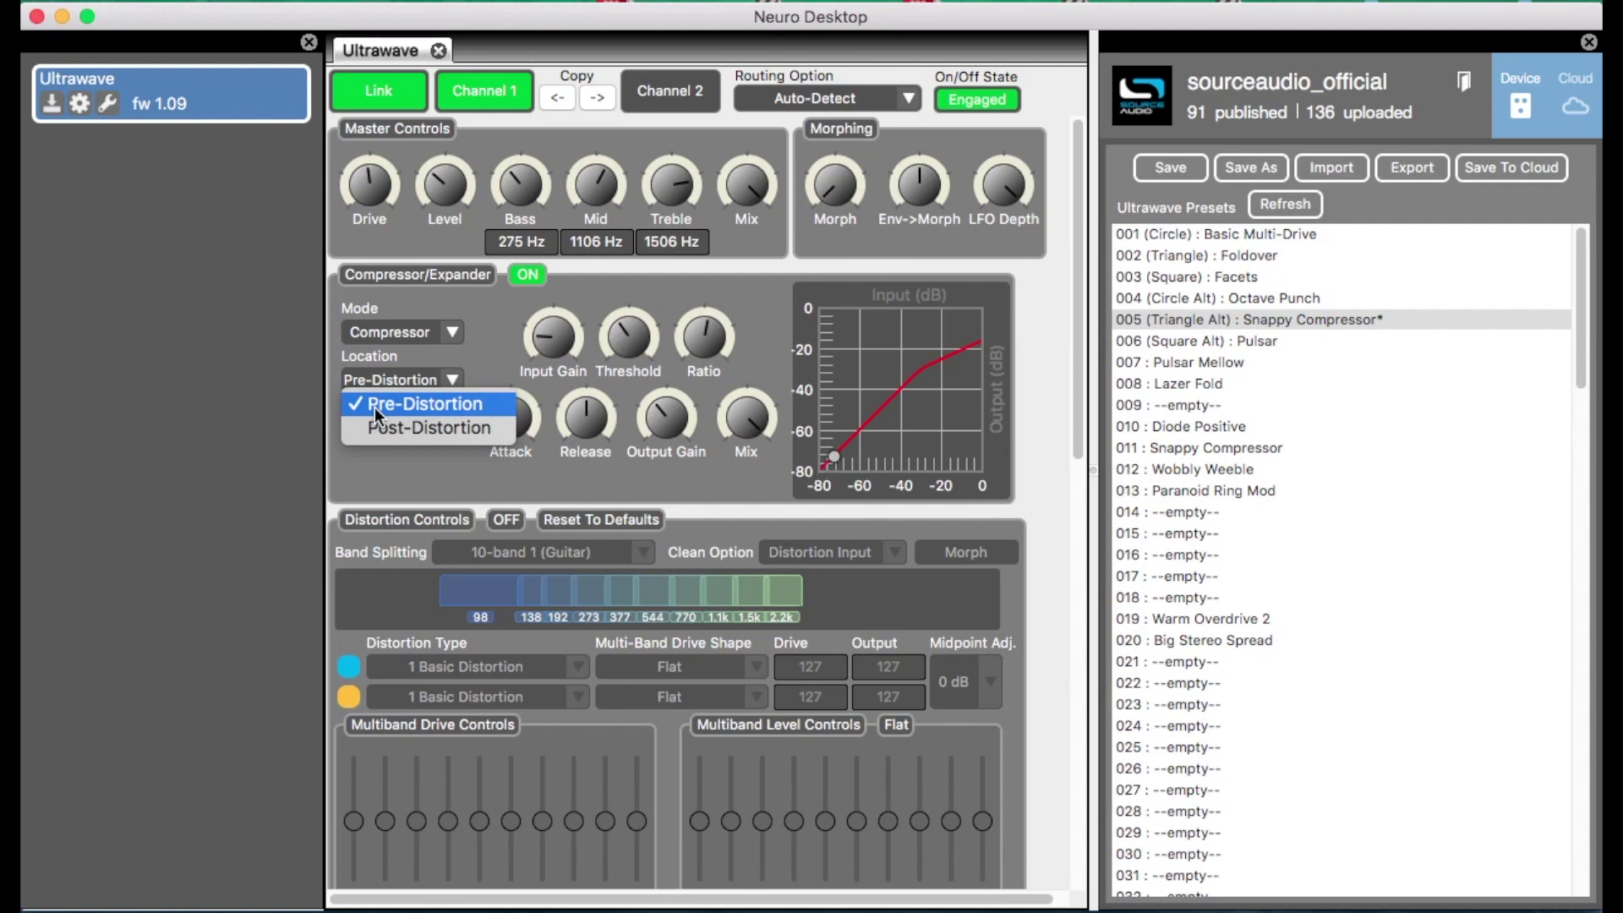
{"action": "left_click", "coordinate": [413, 460]}
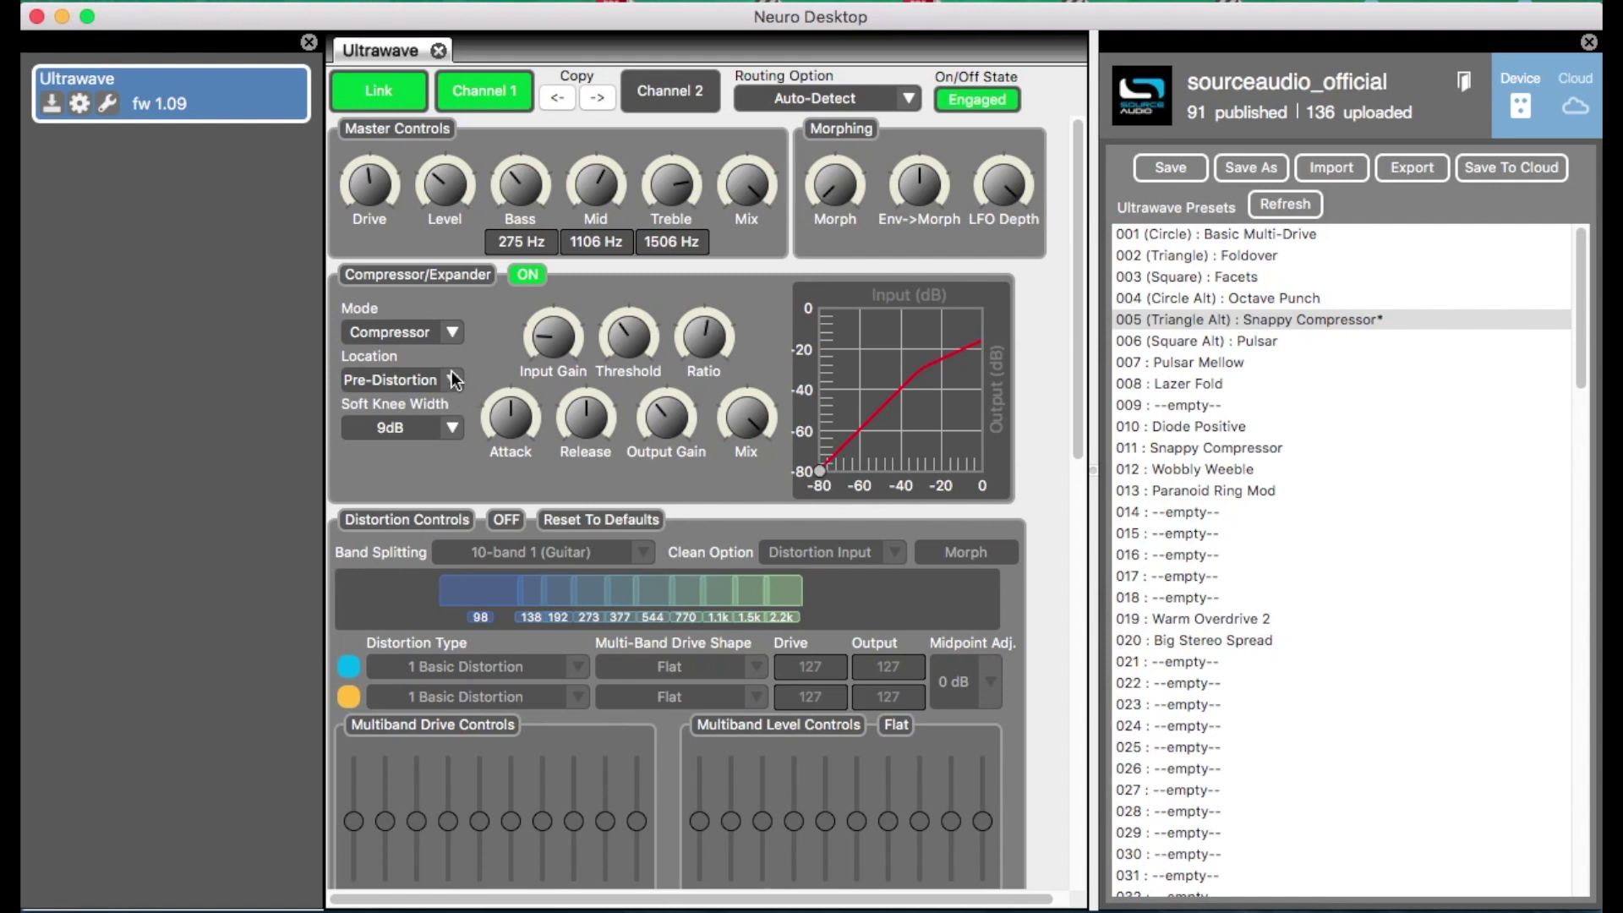
{"action": "left_click", "coordinate": [452, 381]}
{"action": "left_click", "coordinate": [439, 412]}
- Set the compressor's soft knee width to OFF, with a lower threshold and a higher ratio for a sharp knee
{"action": "left_click_drag", "start_coordinate": [627, 343], "coordinate": [684, 339]}
{"action": "left_click", "coordinate": [452, 431]}
{"action": "left_click", "coordinate": [394, 448]}
{"action": "left_click_drag", "start_coordinate": [692, 343], "coordinate": [670, 279]}
- Alternate the soft knee width between 12dB and OFF to compare the curves, finishing on 12dB
{"action": "left_click", "coordinate": [453, 426]}
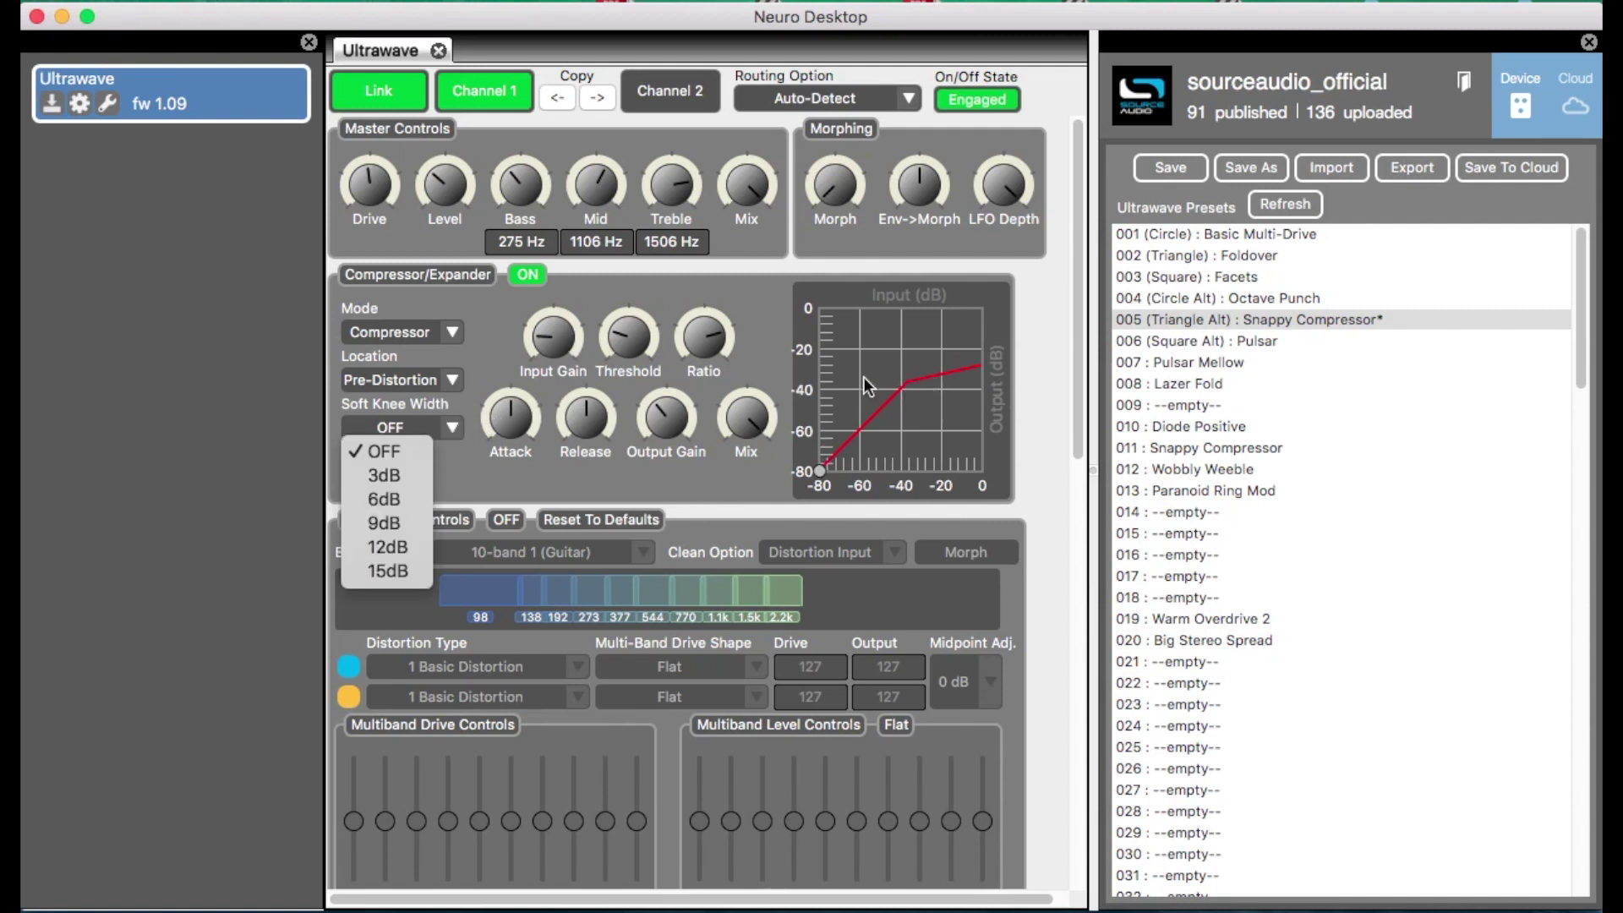
{"action": "left_click", "coordinate": [398, 546]}
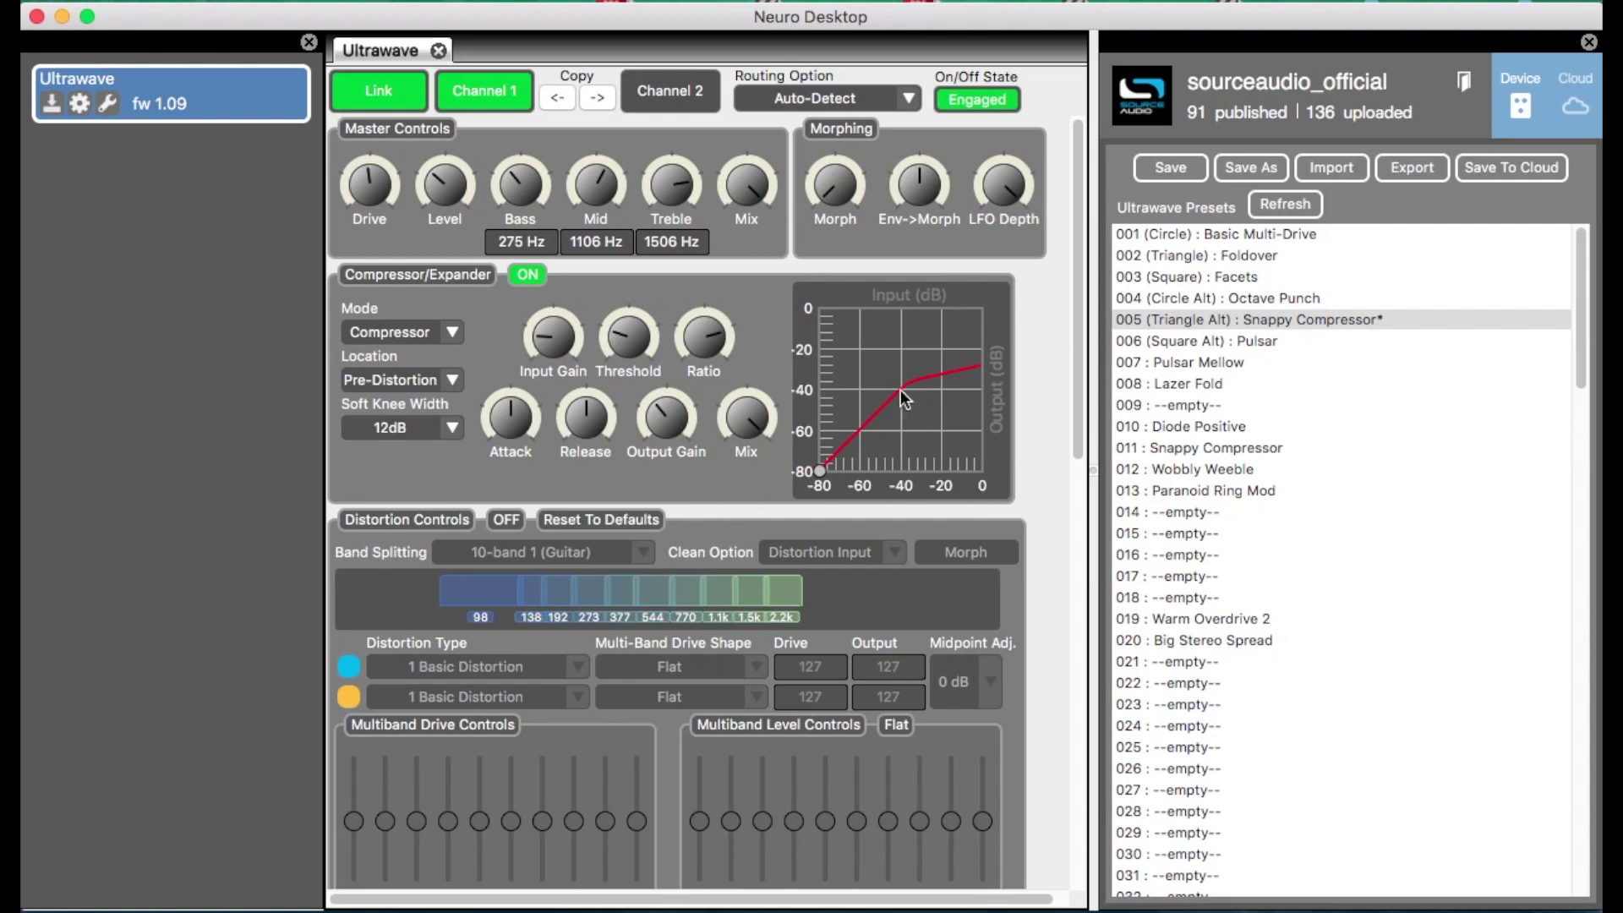
{"action": "left_click", "coordinate": [448, 430]}
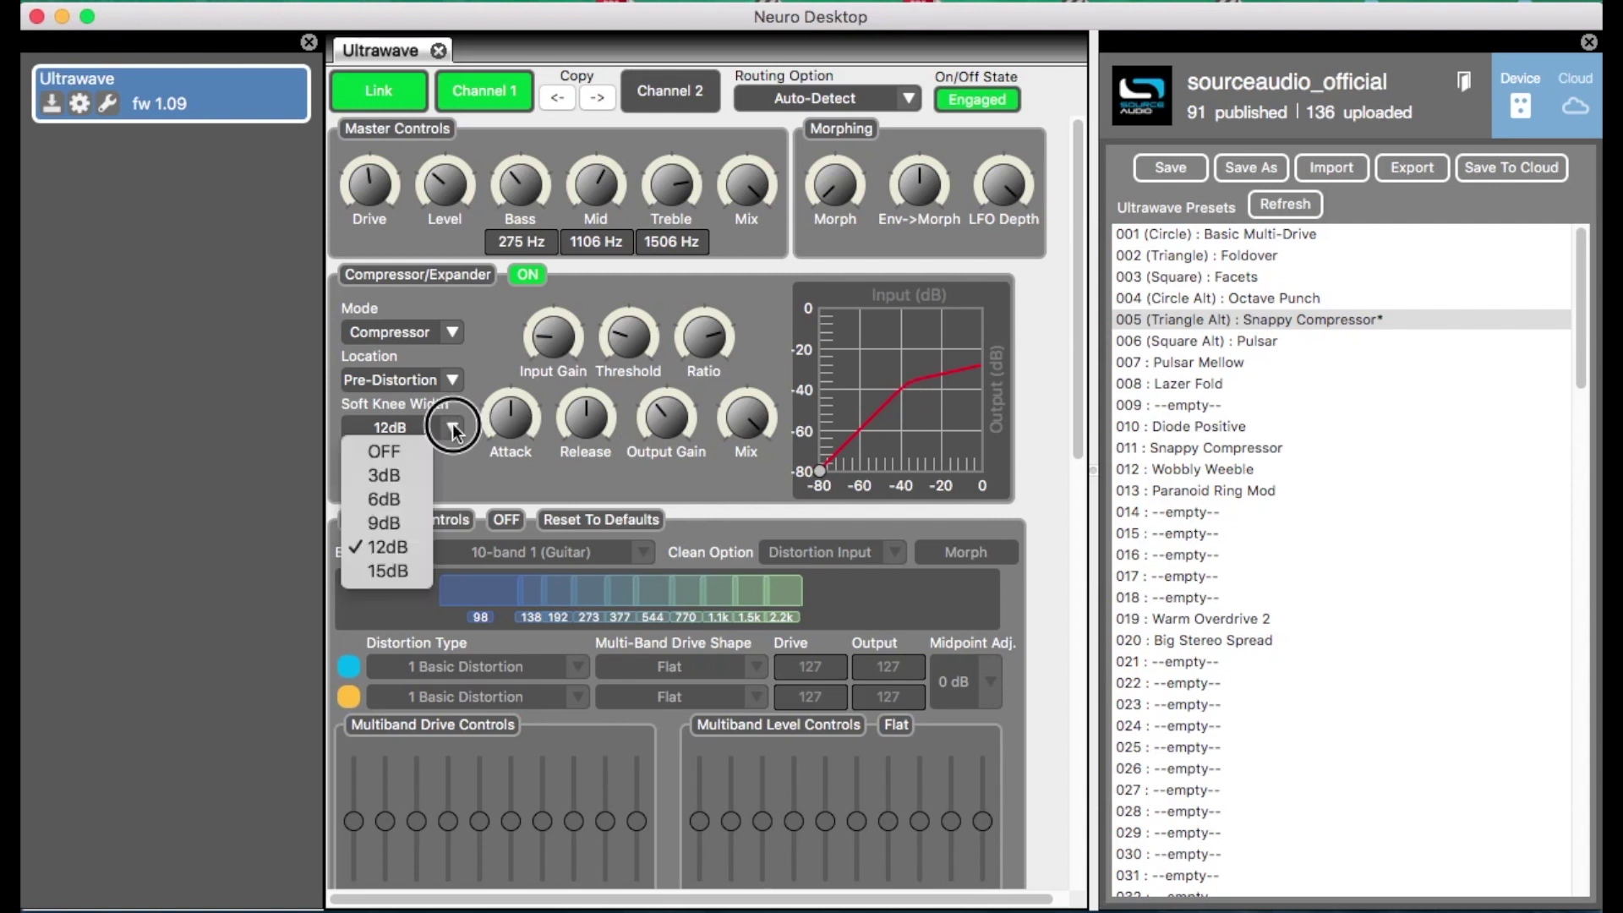
{"action": "left_click", "coordinate": [405, 450]}
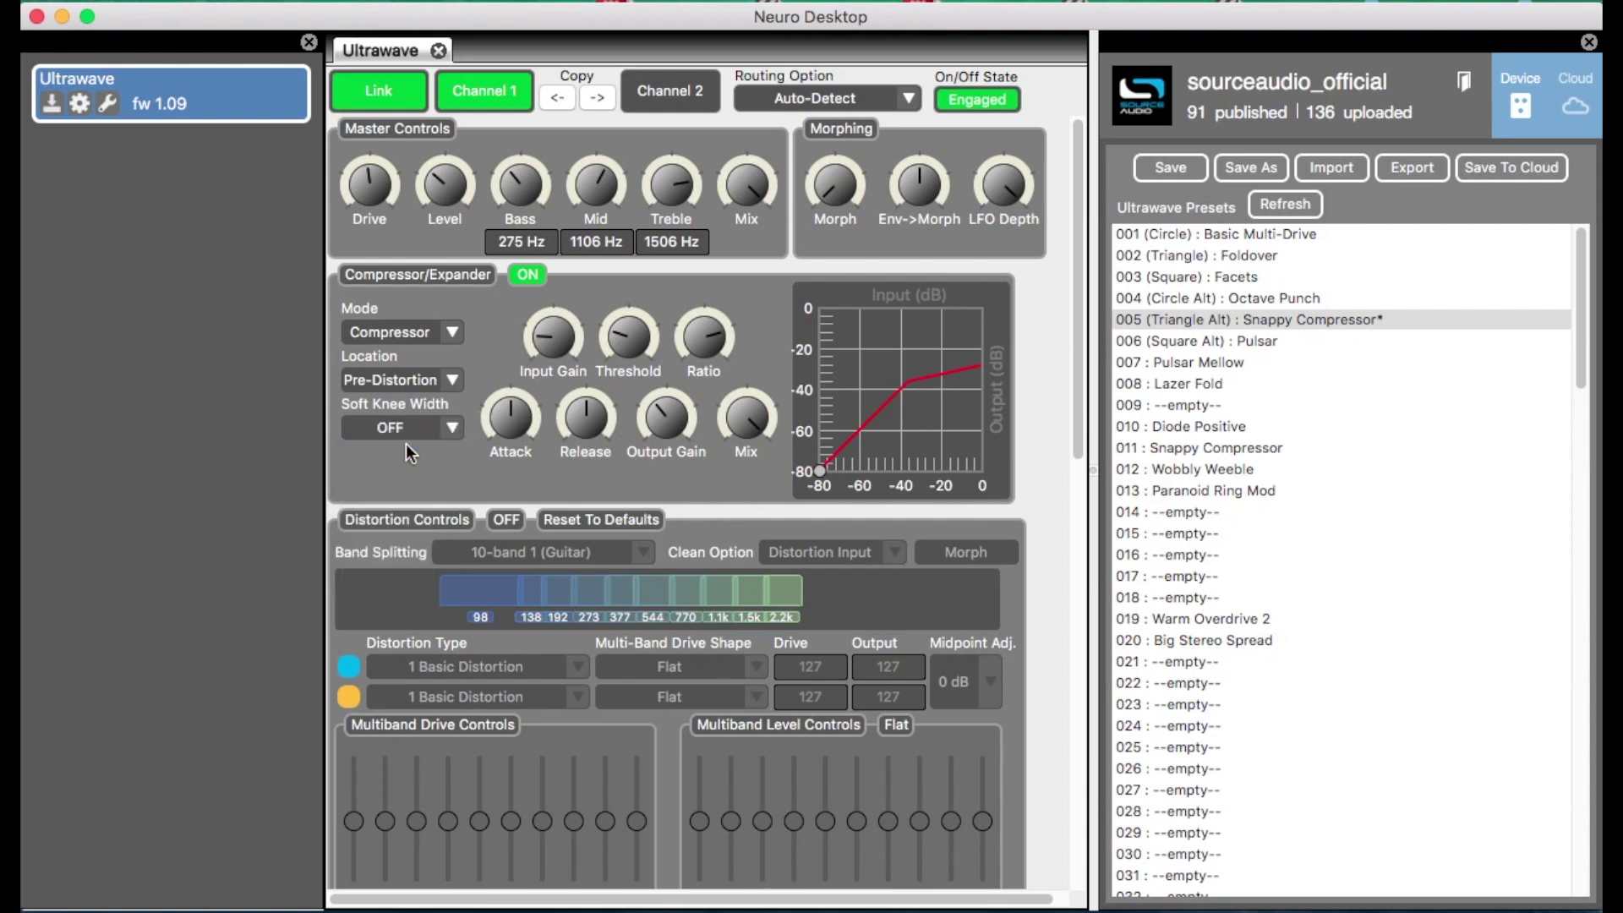
{"action": "left_click", "coordinate": [453, 421]}
{"action": "left_click", "coordinate": [395, 545]}
- Load preset 003 Facets and examine its distortion, multi-band tremolo and LFO settings
{"action": "scroll", "coordinate": [1078, 346], "scroll_direction": "down", "scroll_amount": 3}
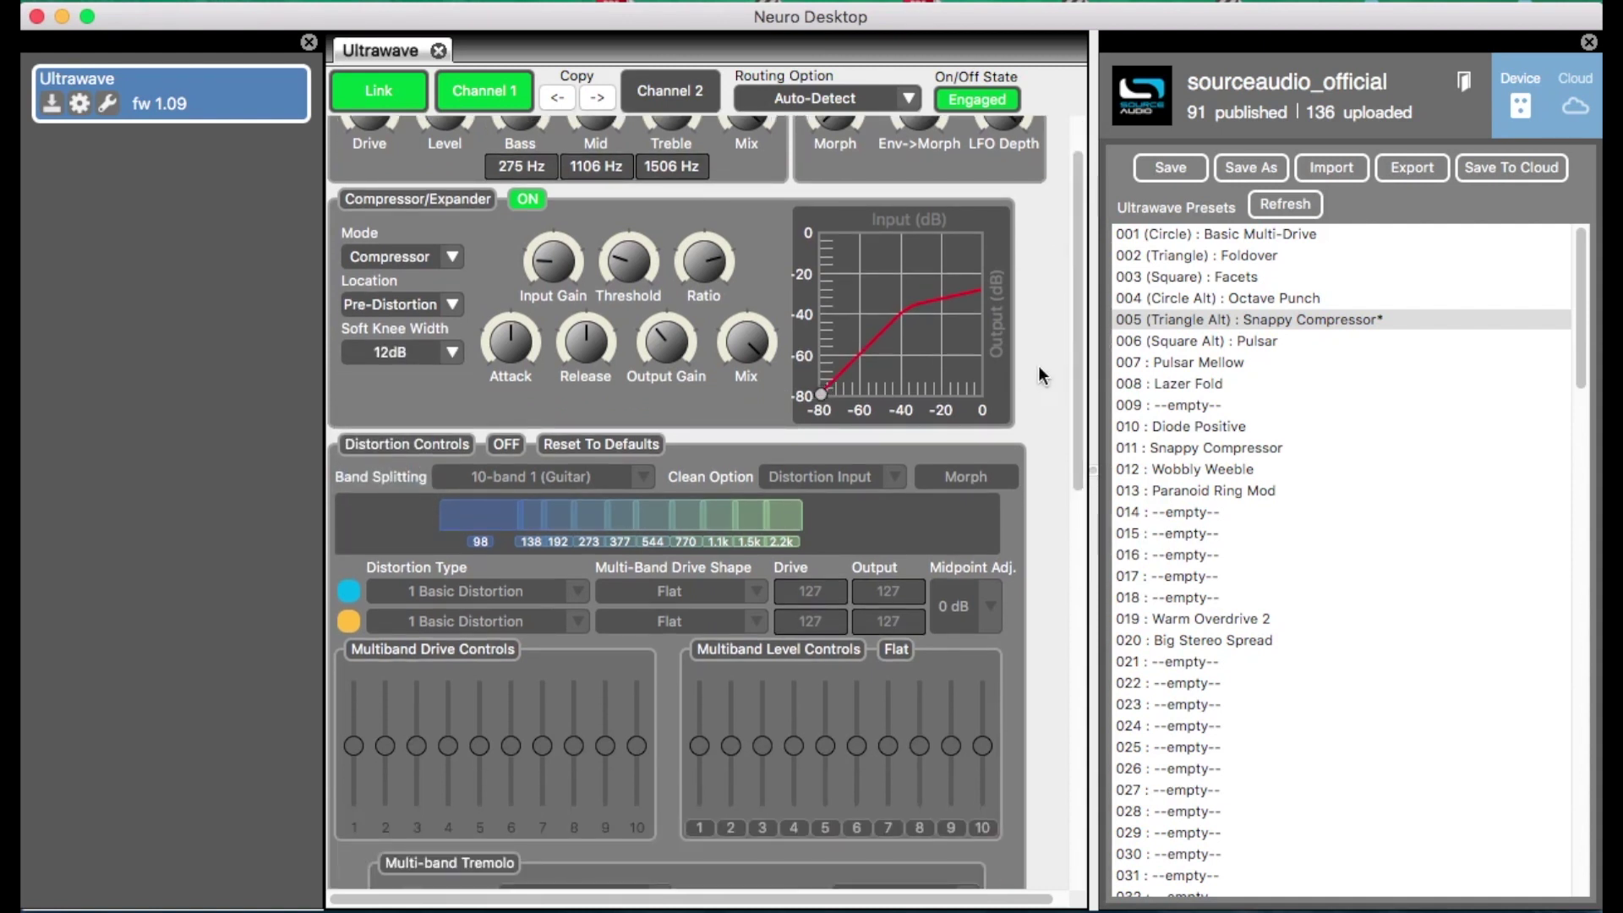
{"action": "left_click_drag", "start_coordinate": [1073, 353], "coordinate": [1077, 476]}
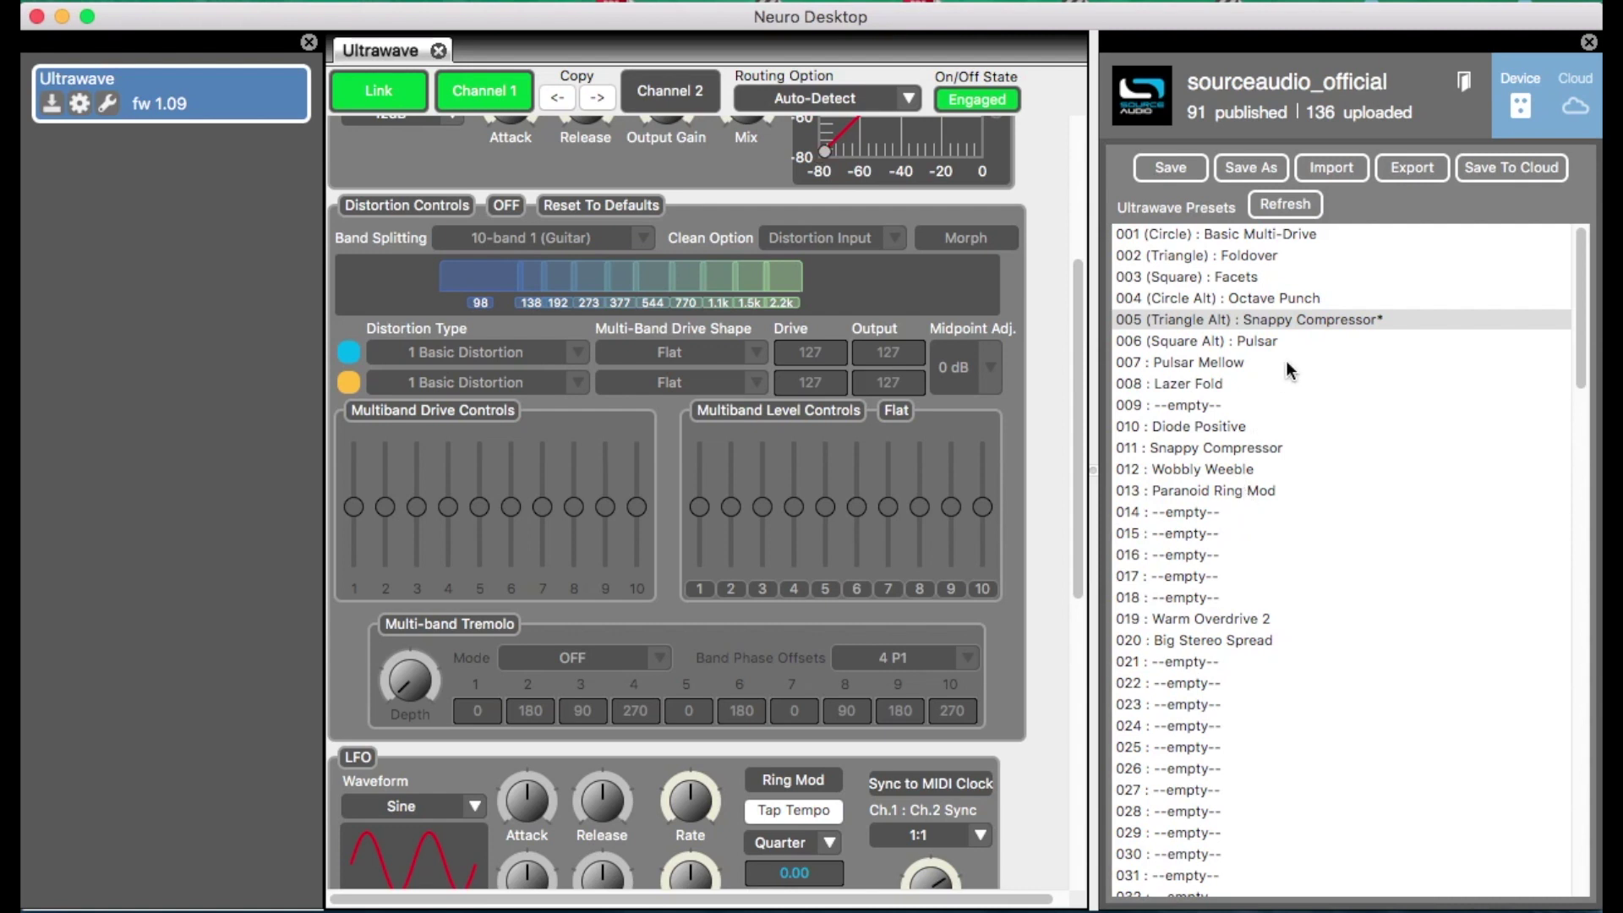
{"action": "left_click", "coordinate": [1226, 276]}
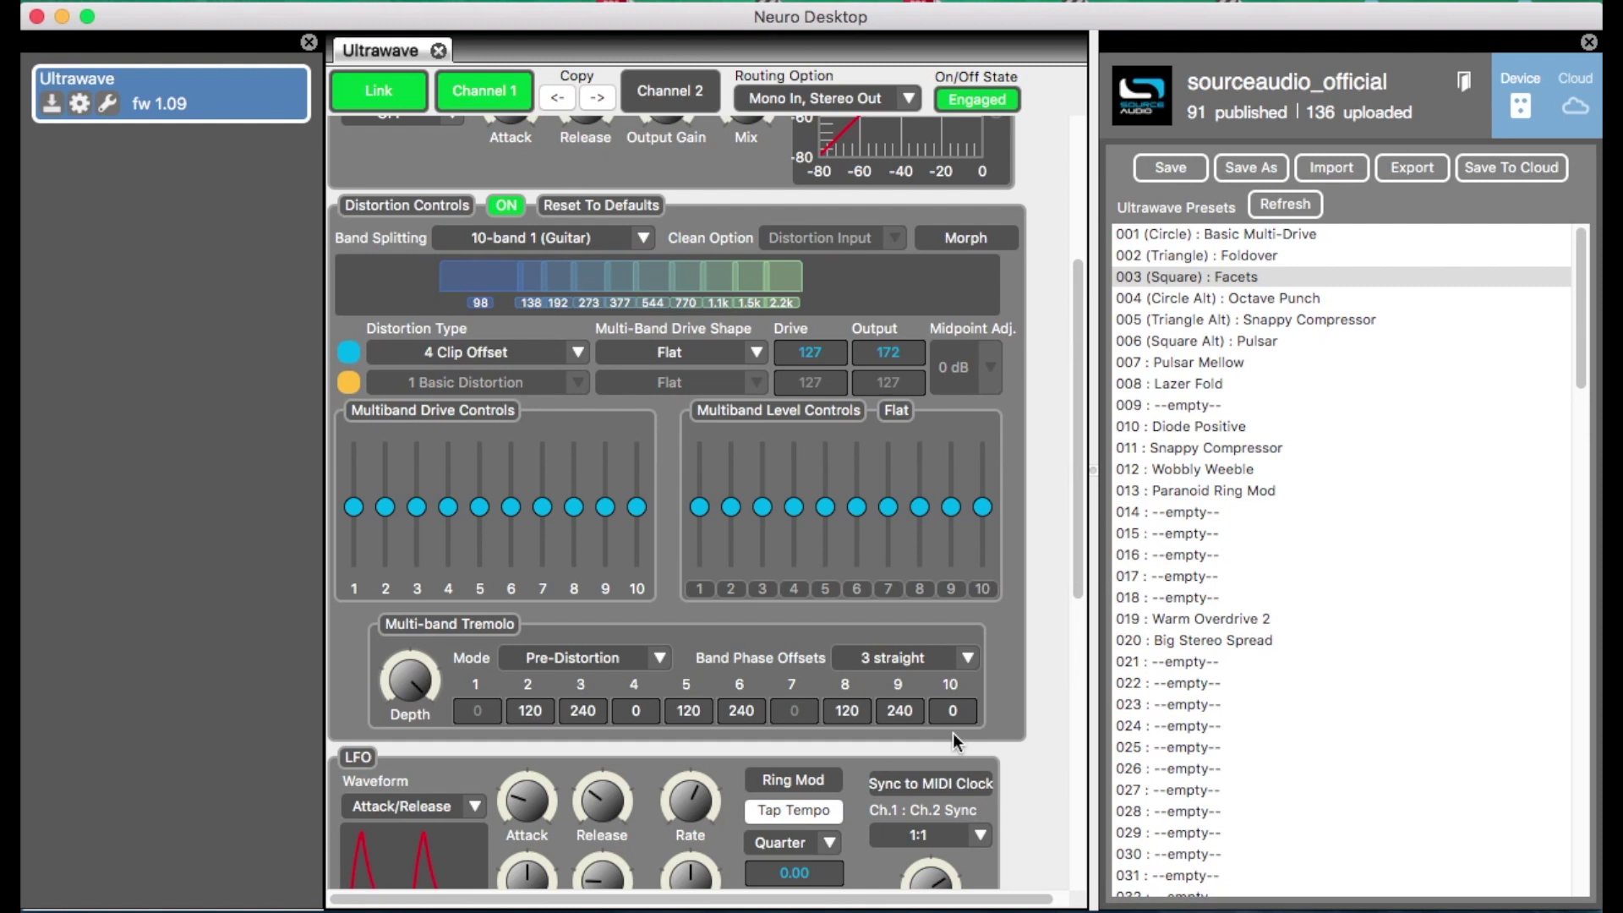
{"action": "left_click", "coordinate": [1078, 507]}
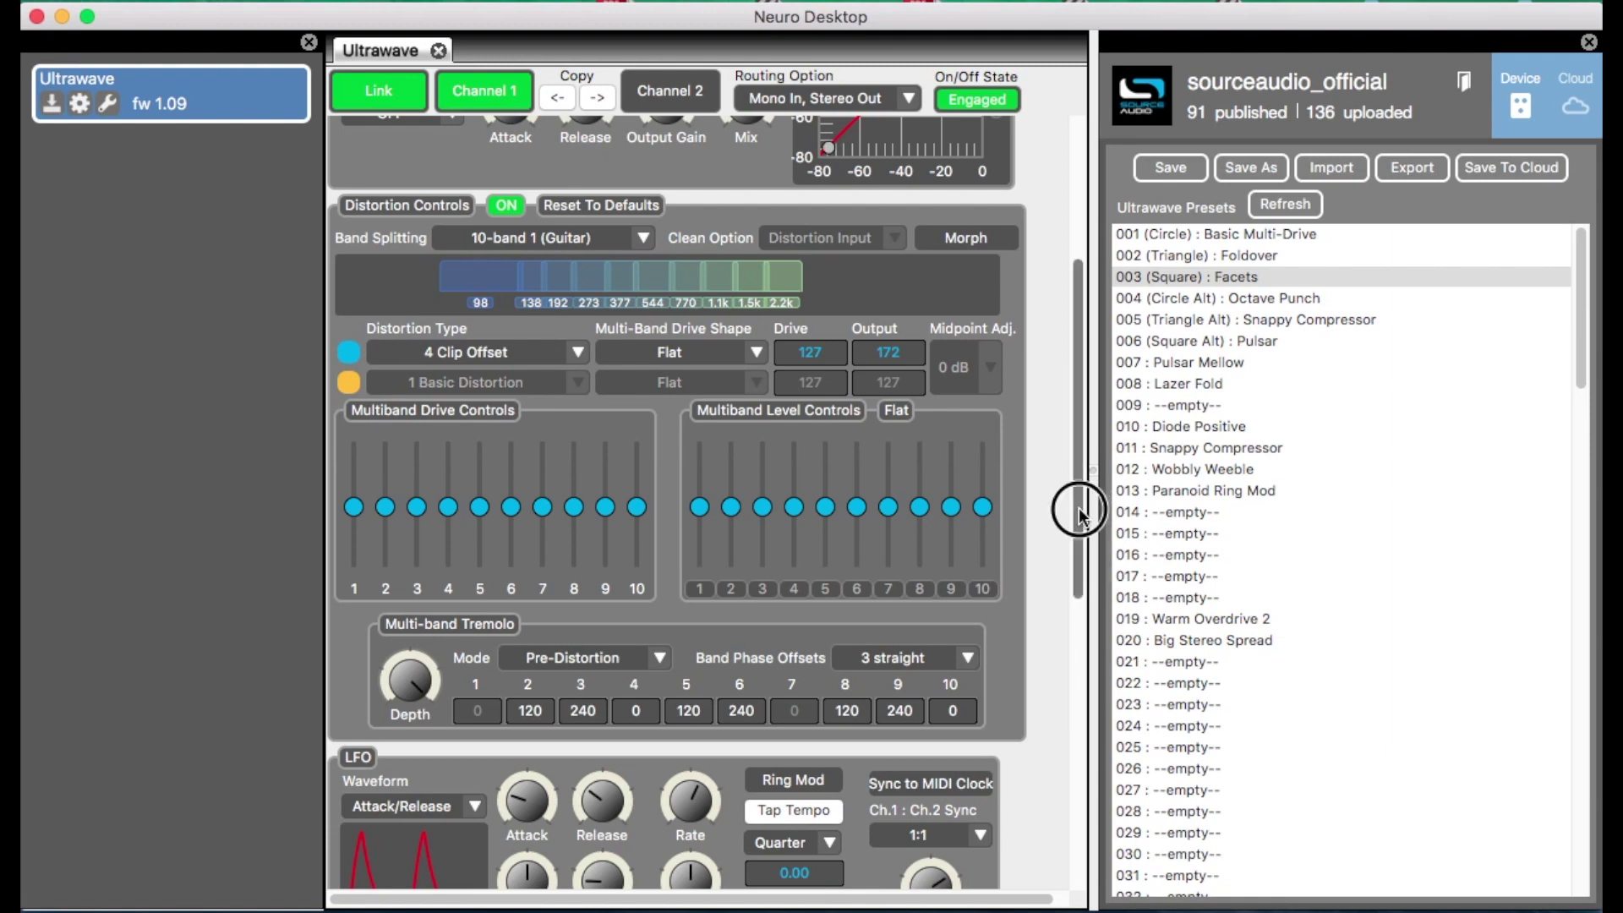
{"action": "left_click_drag", "start_coordinate": [1079, 507], "coordinate": [1083, 578]}
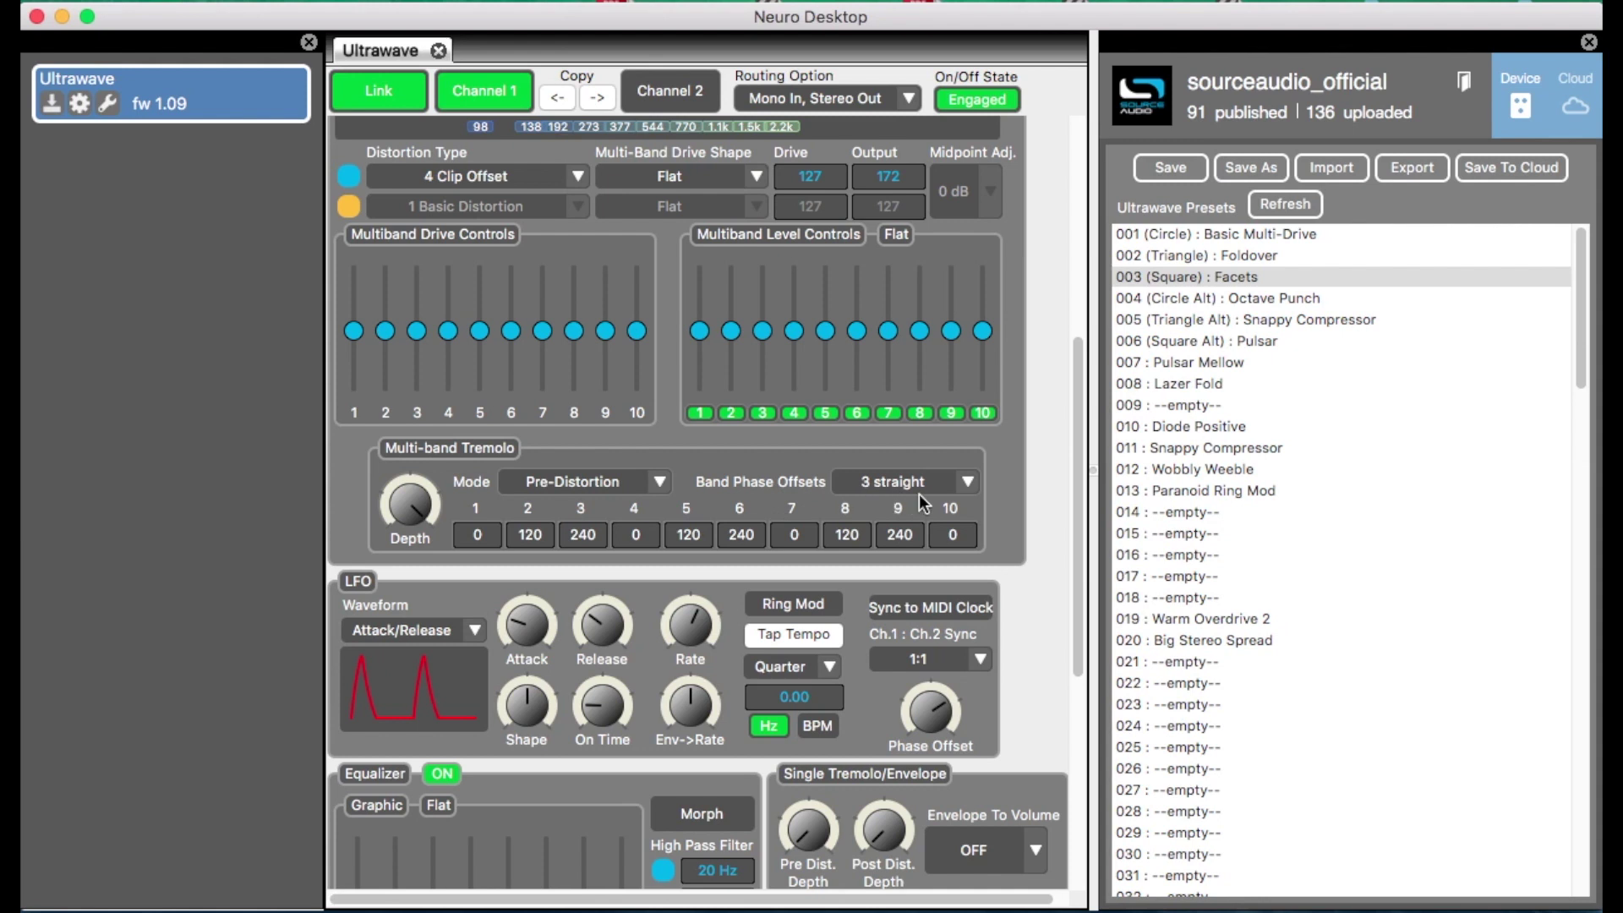
- Try the multi-band tremolo's band phase offset patterns 4 up, 4 down and 5 down, finishing on 4 down
{"action": "left_click", "coordinate": [967, 485]}
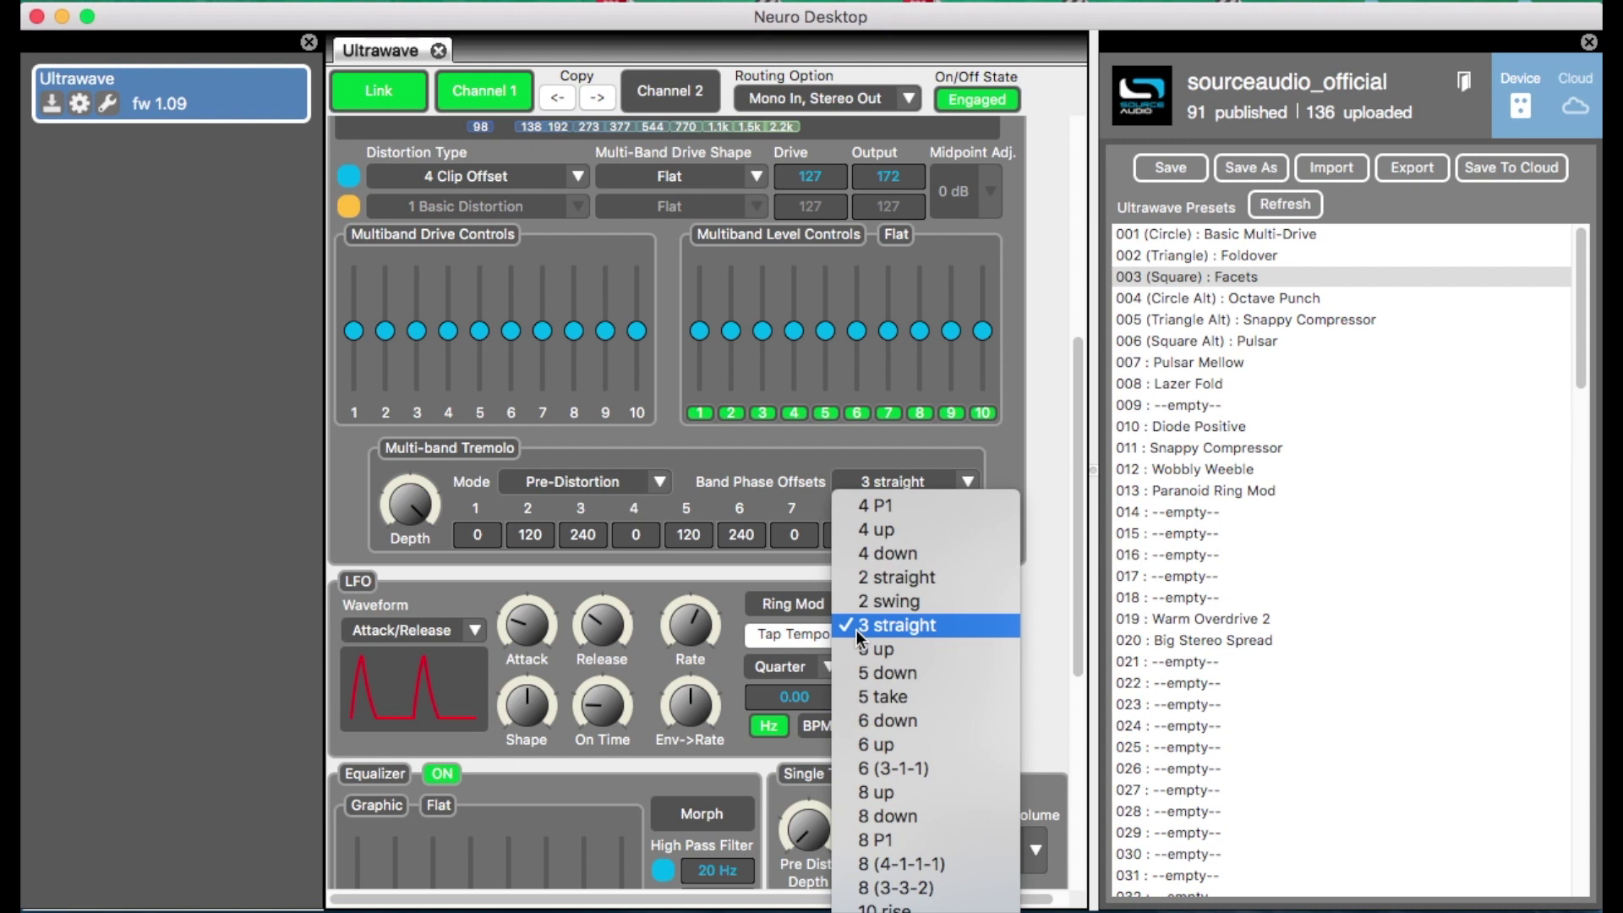
{"action": "left_click", "coordinate": [875, 530]}
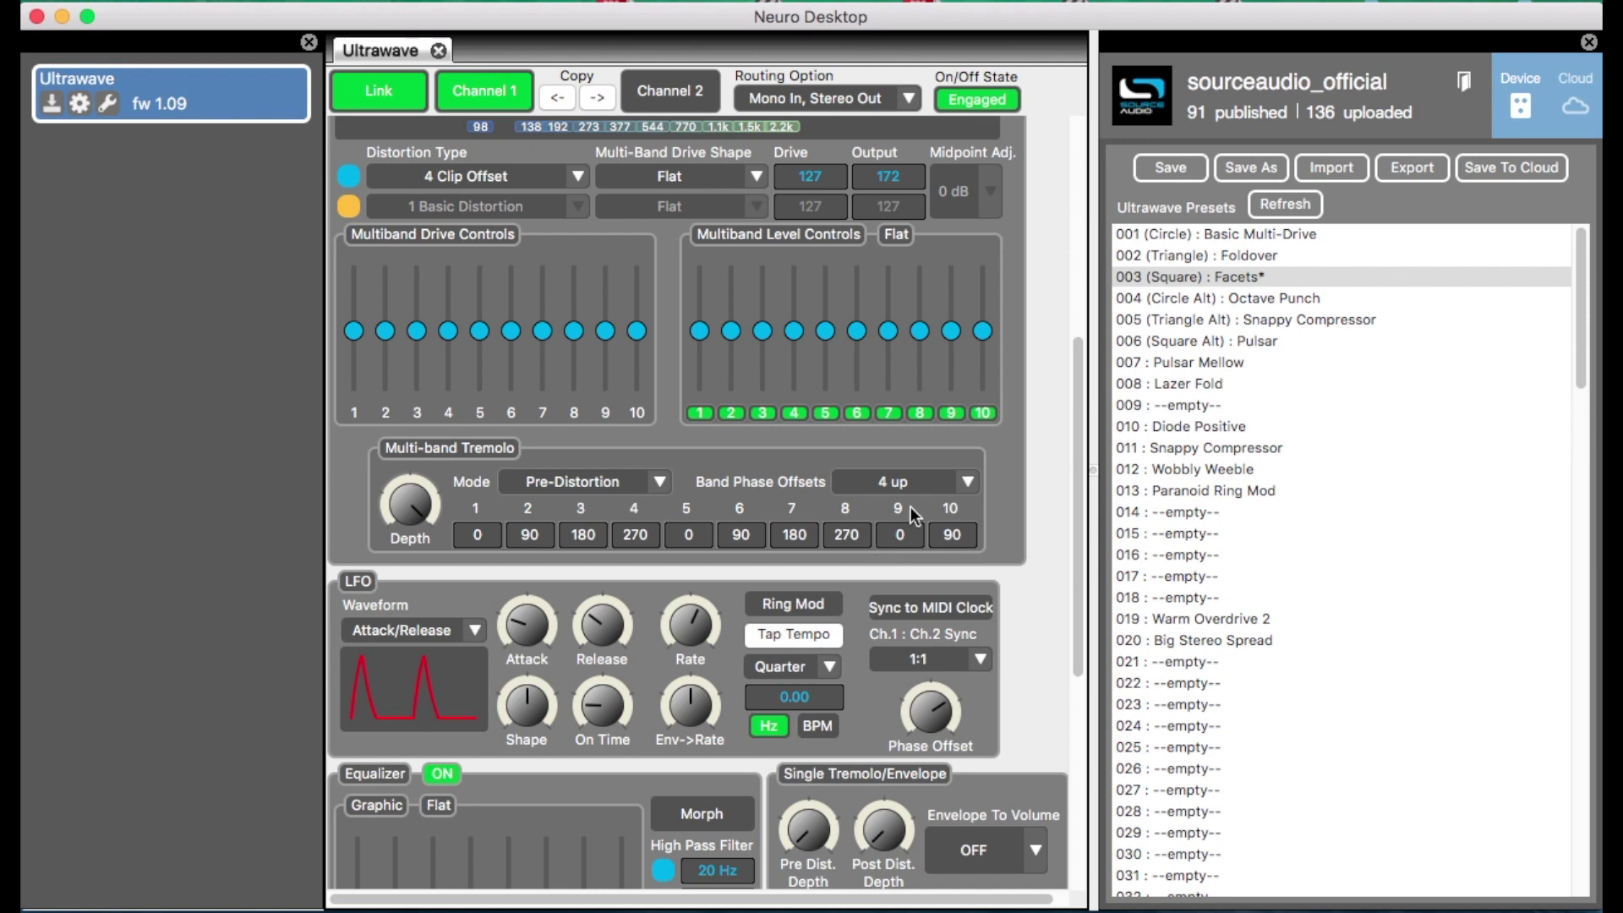
{"action": "left_click", "coordinate": [970, 486]}
{"action": "left_click", "coordinate": [911, 554]}
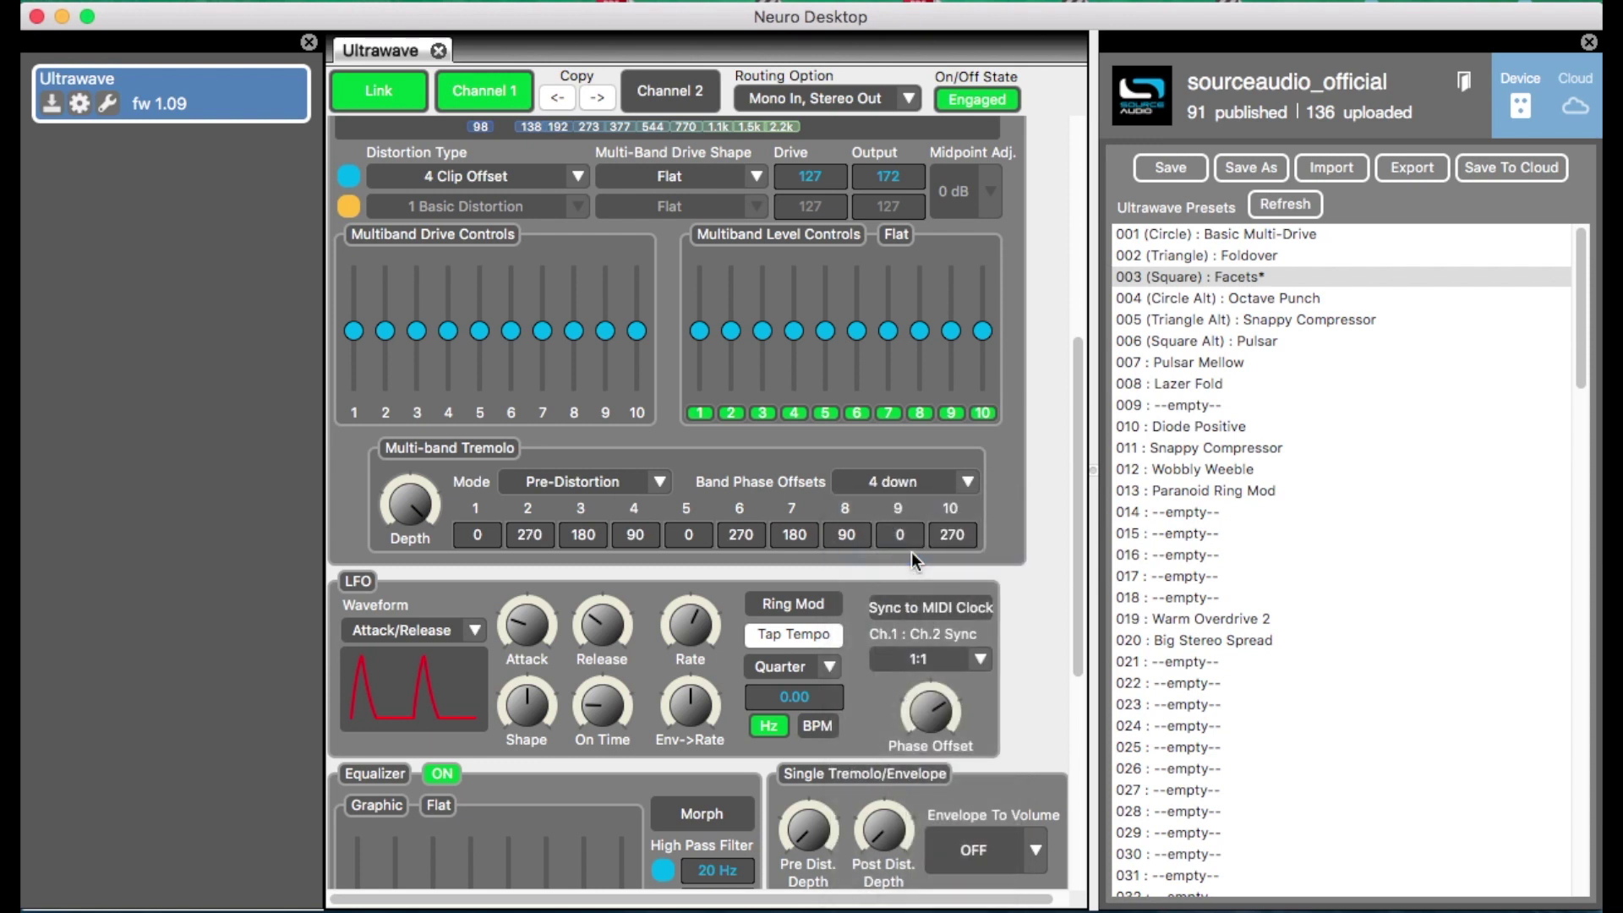
{"action": "left_click", "coordinate": [967, 486]}
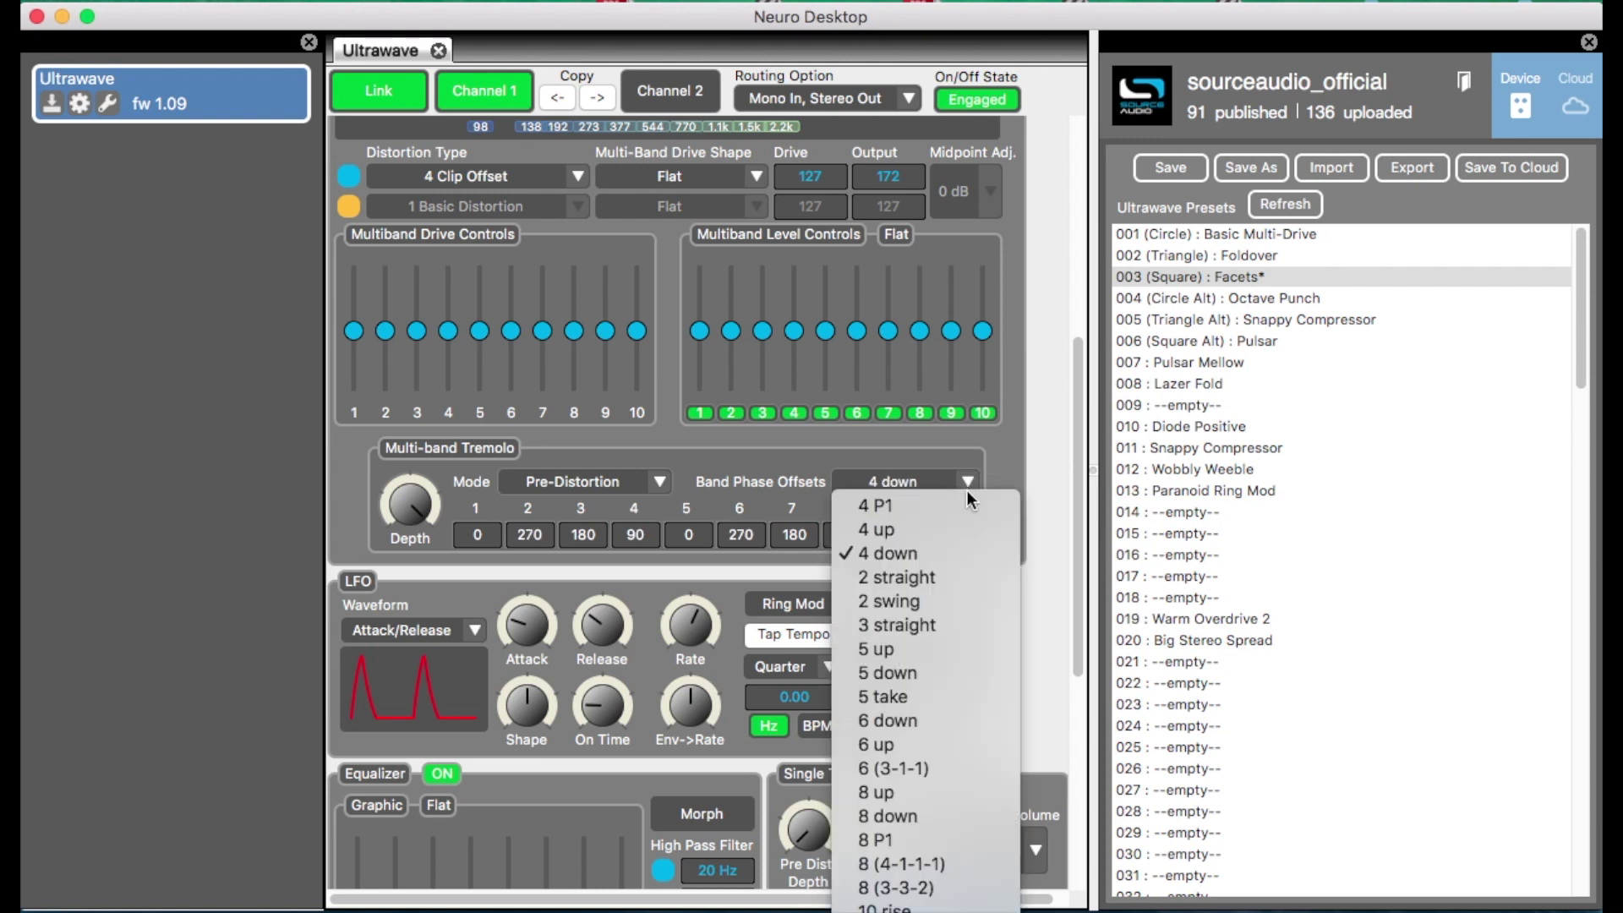
{"action": "left_click", "coordinate": [890, 673]}
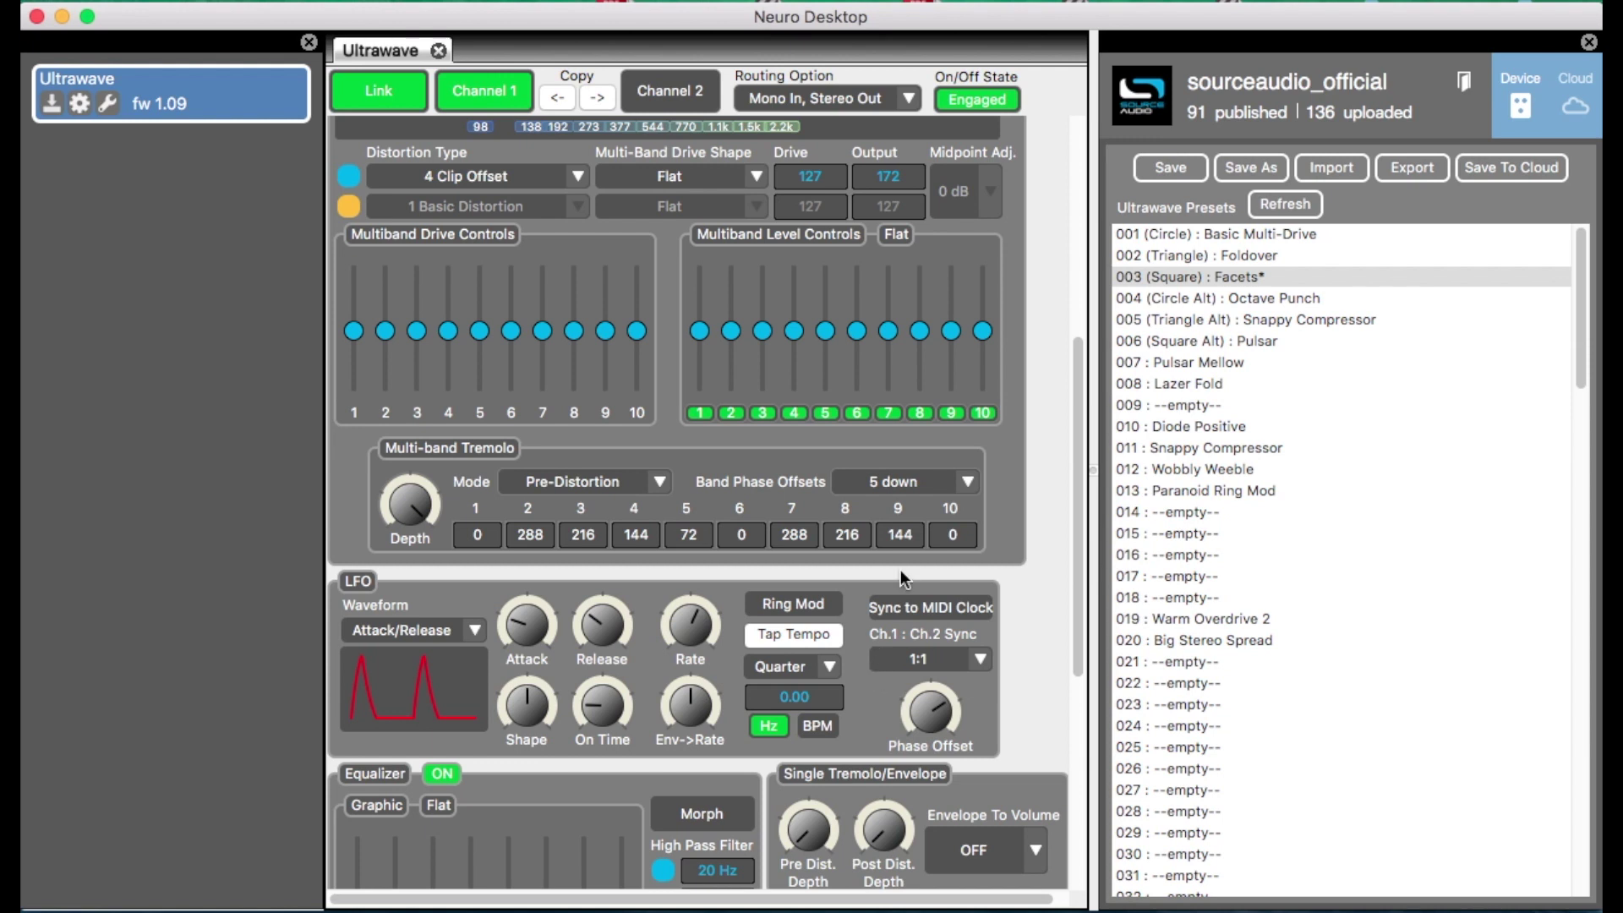
{"action": "left_click", "coordinate": [965, 480]}
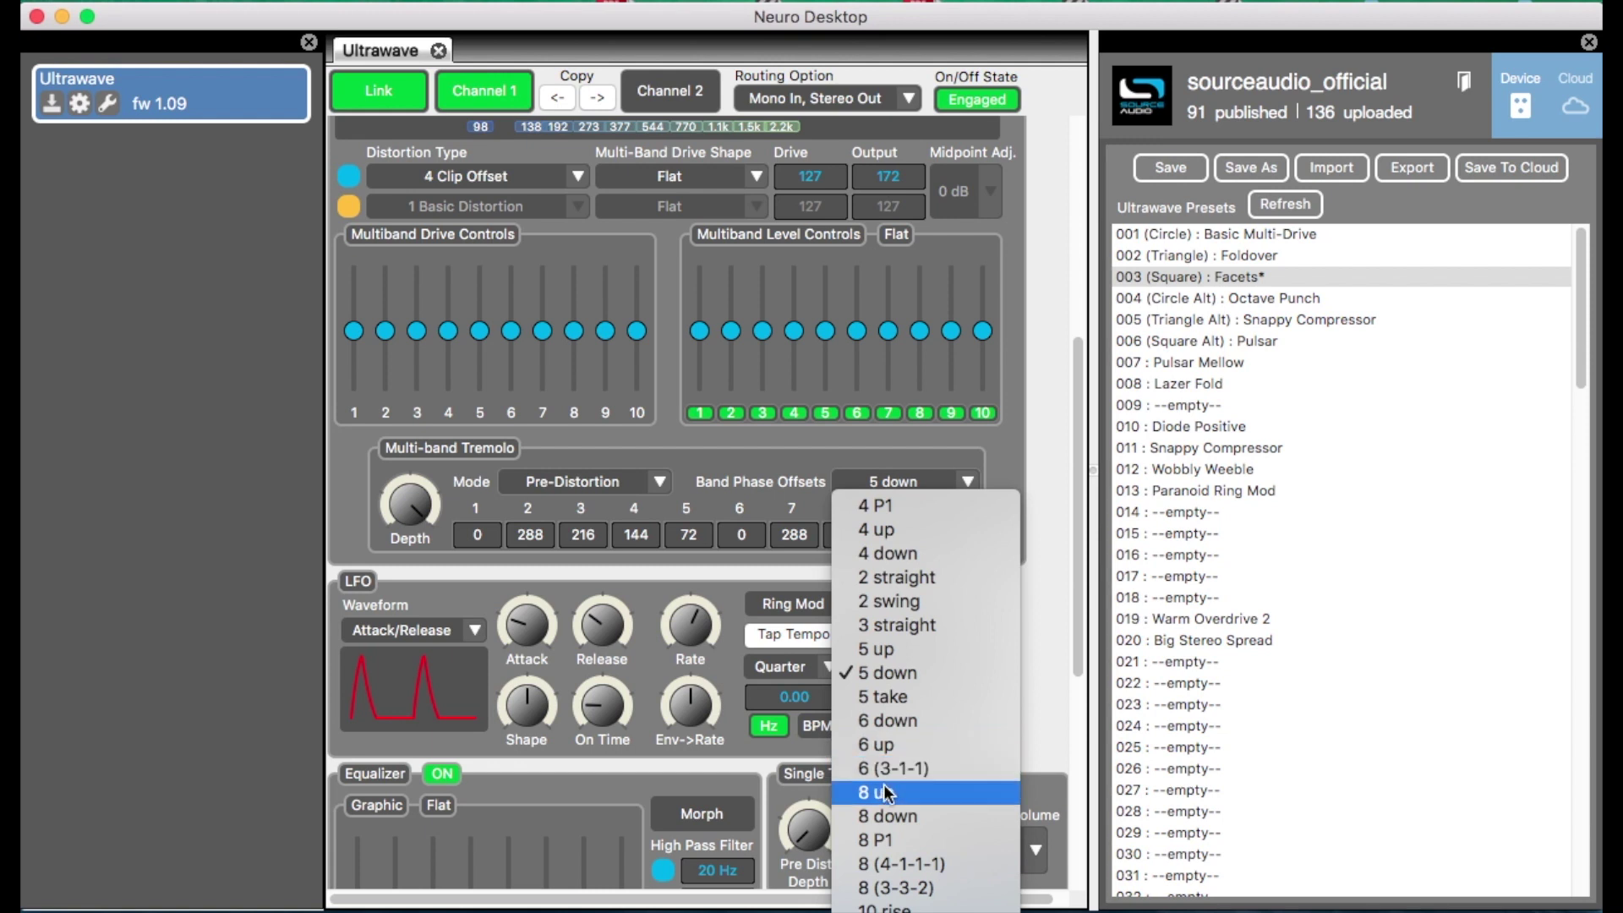
{"action": "left_click", "coordinate": [885, 553]}
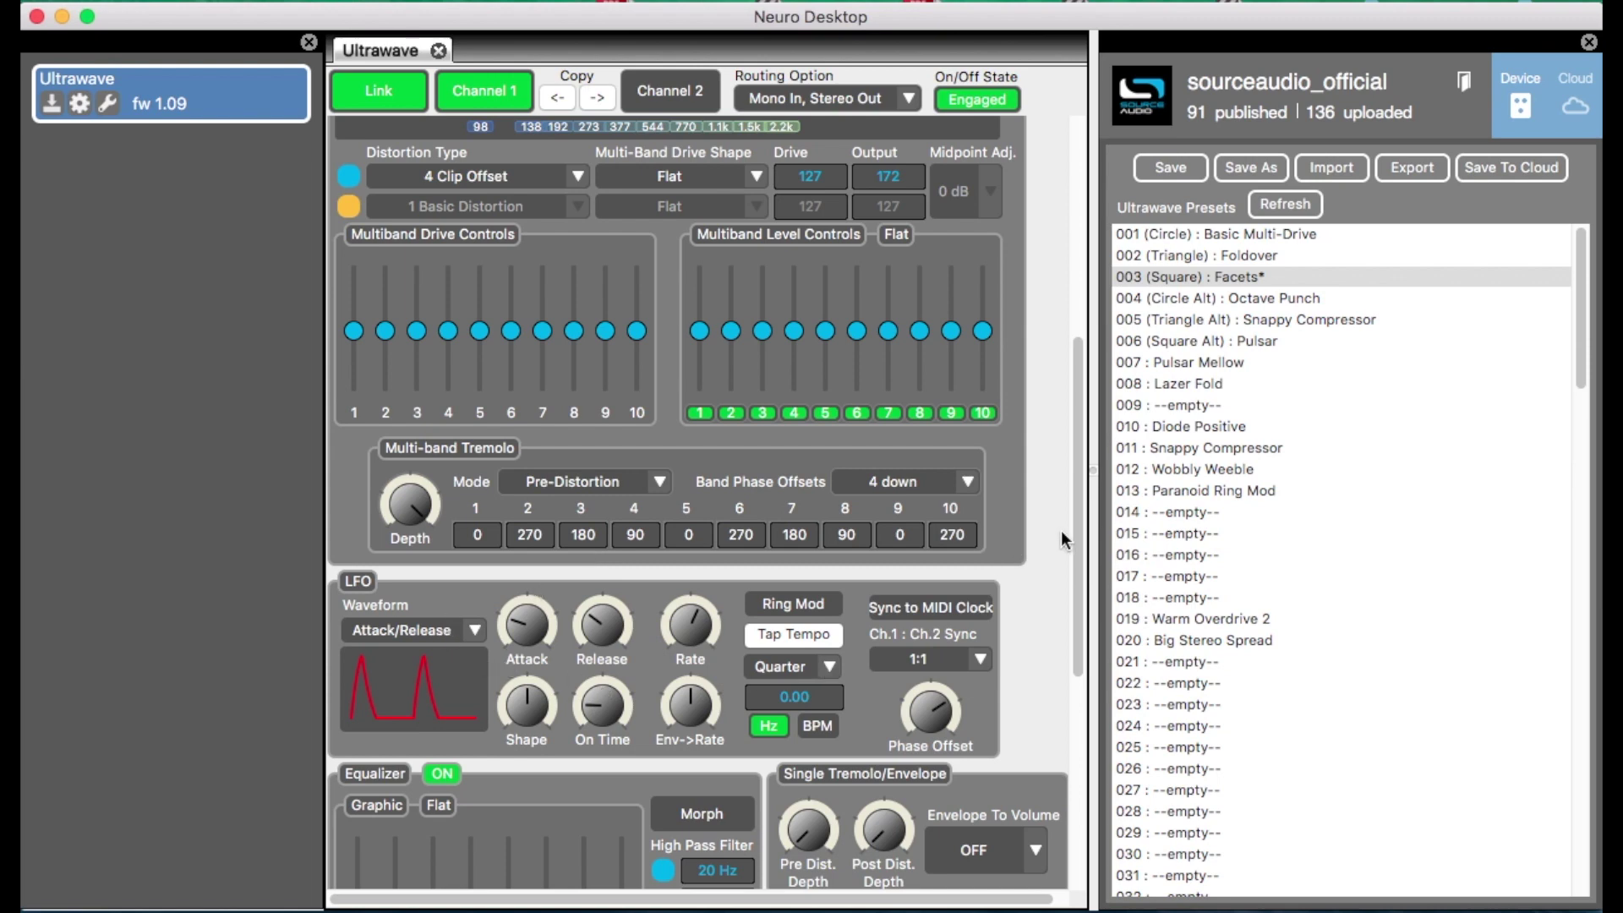
- Set the LFO waveform to Sine and try its rate by lowering it and raising it again
{"action": "left_click_drag", "start_coordinate": [1073, 550], "coordinate": [1065, 605]}
{"action": "left_click", "coordinate": [470, 490]}
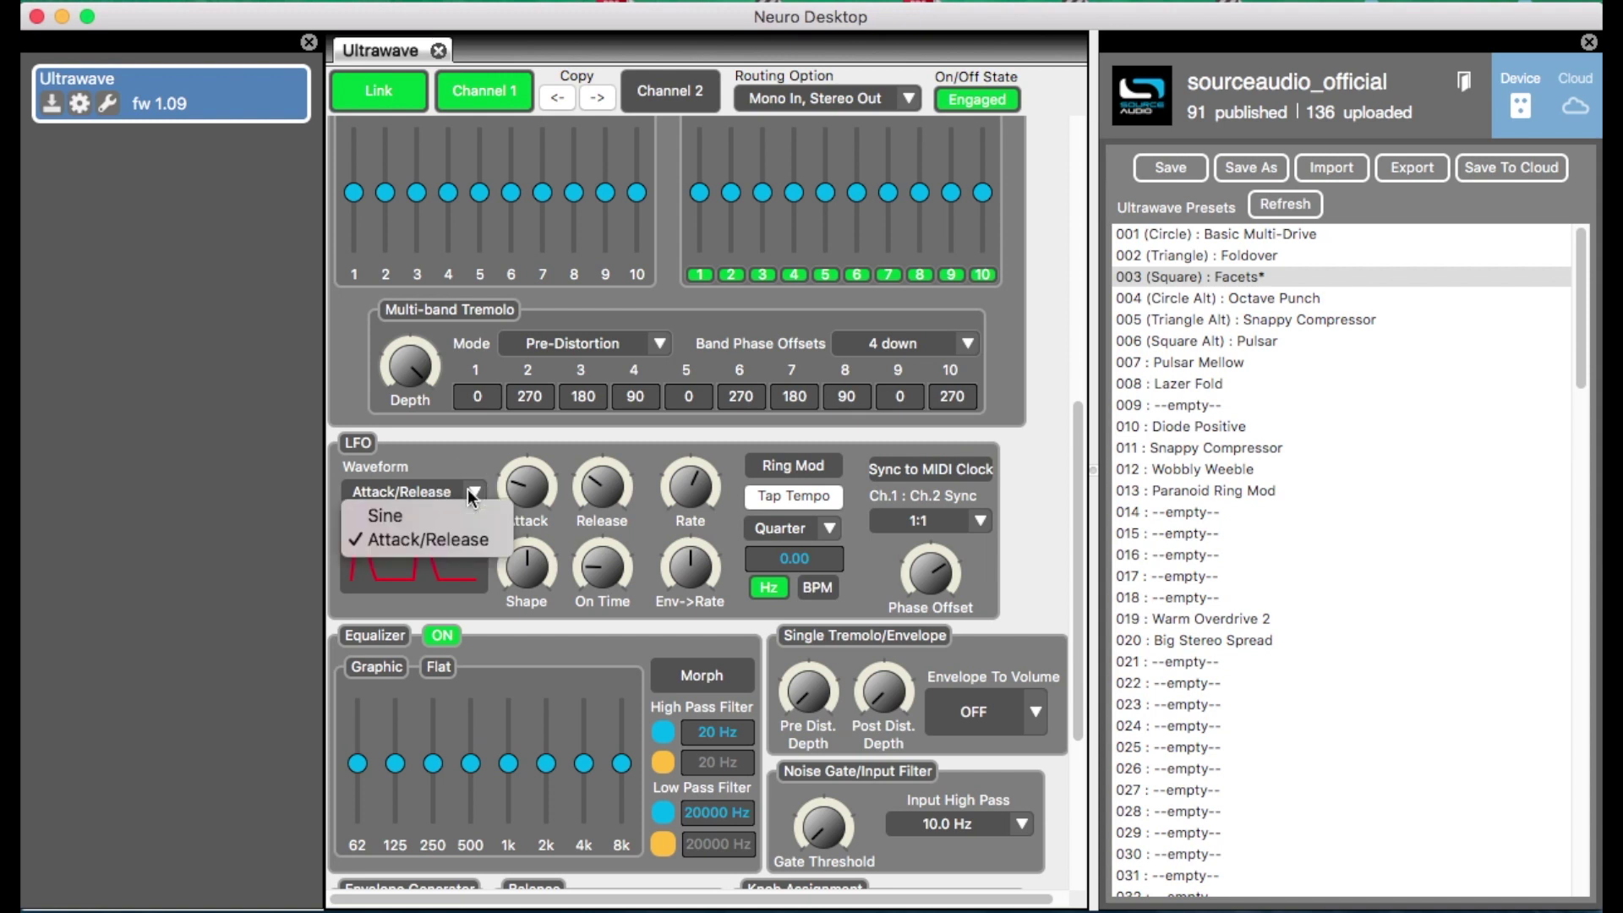
{"action": "left_click", "coordinate": [383, 512]}
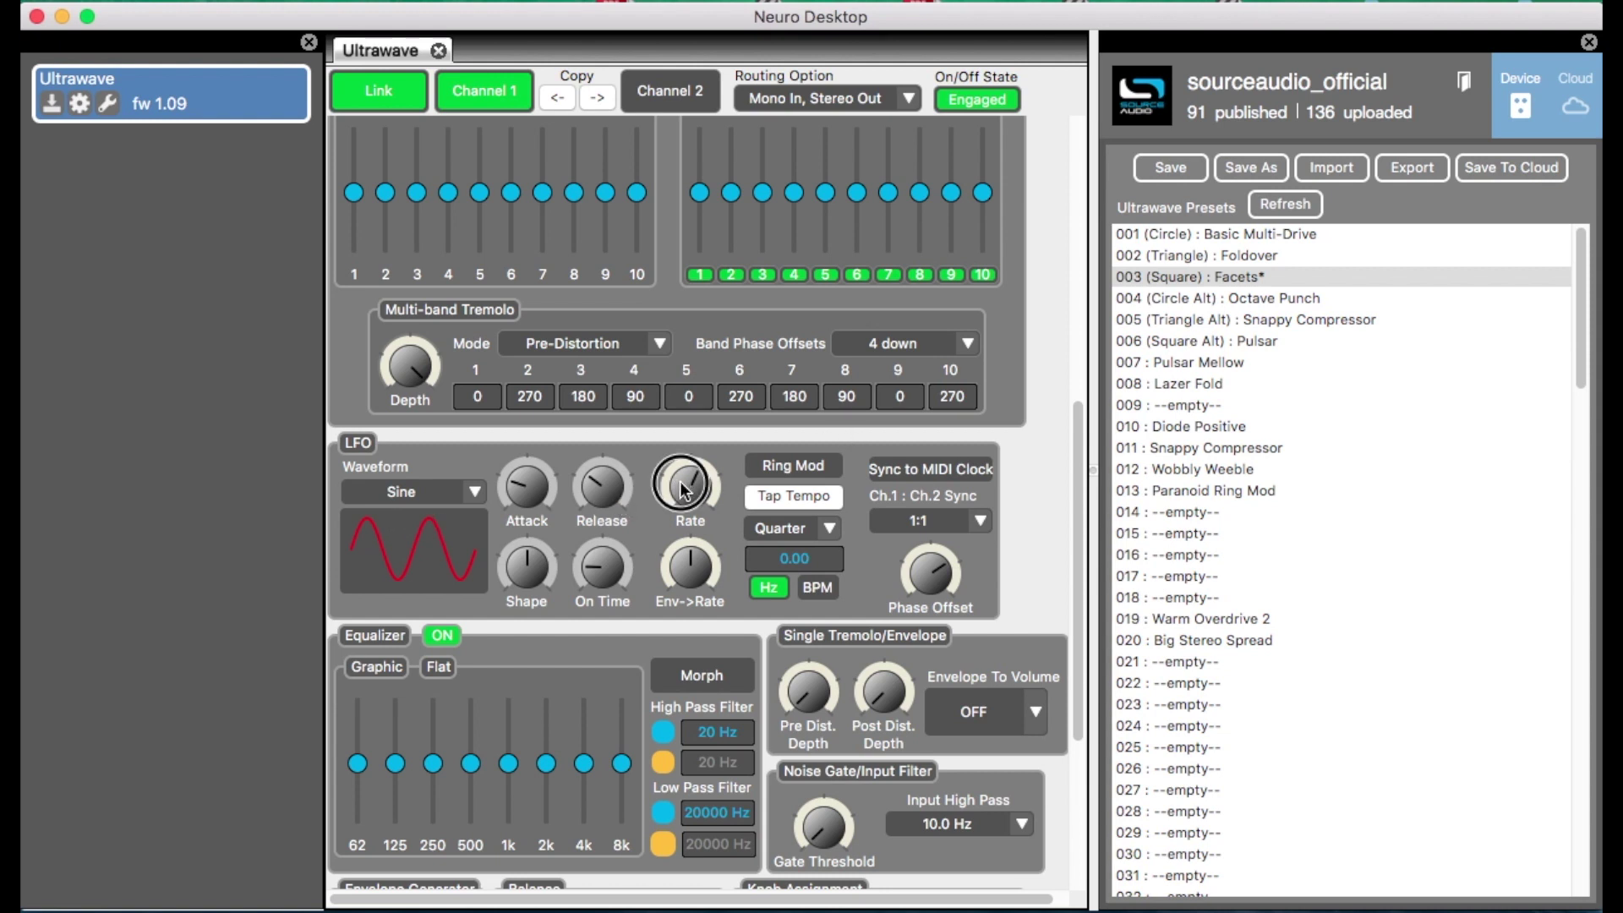
{"action": "left_click_drag", "start_coordinate": [675, 440], "coordinate": [658, 541]}
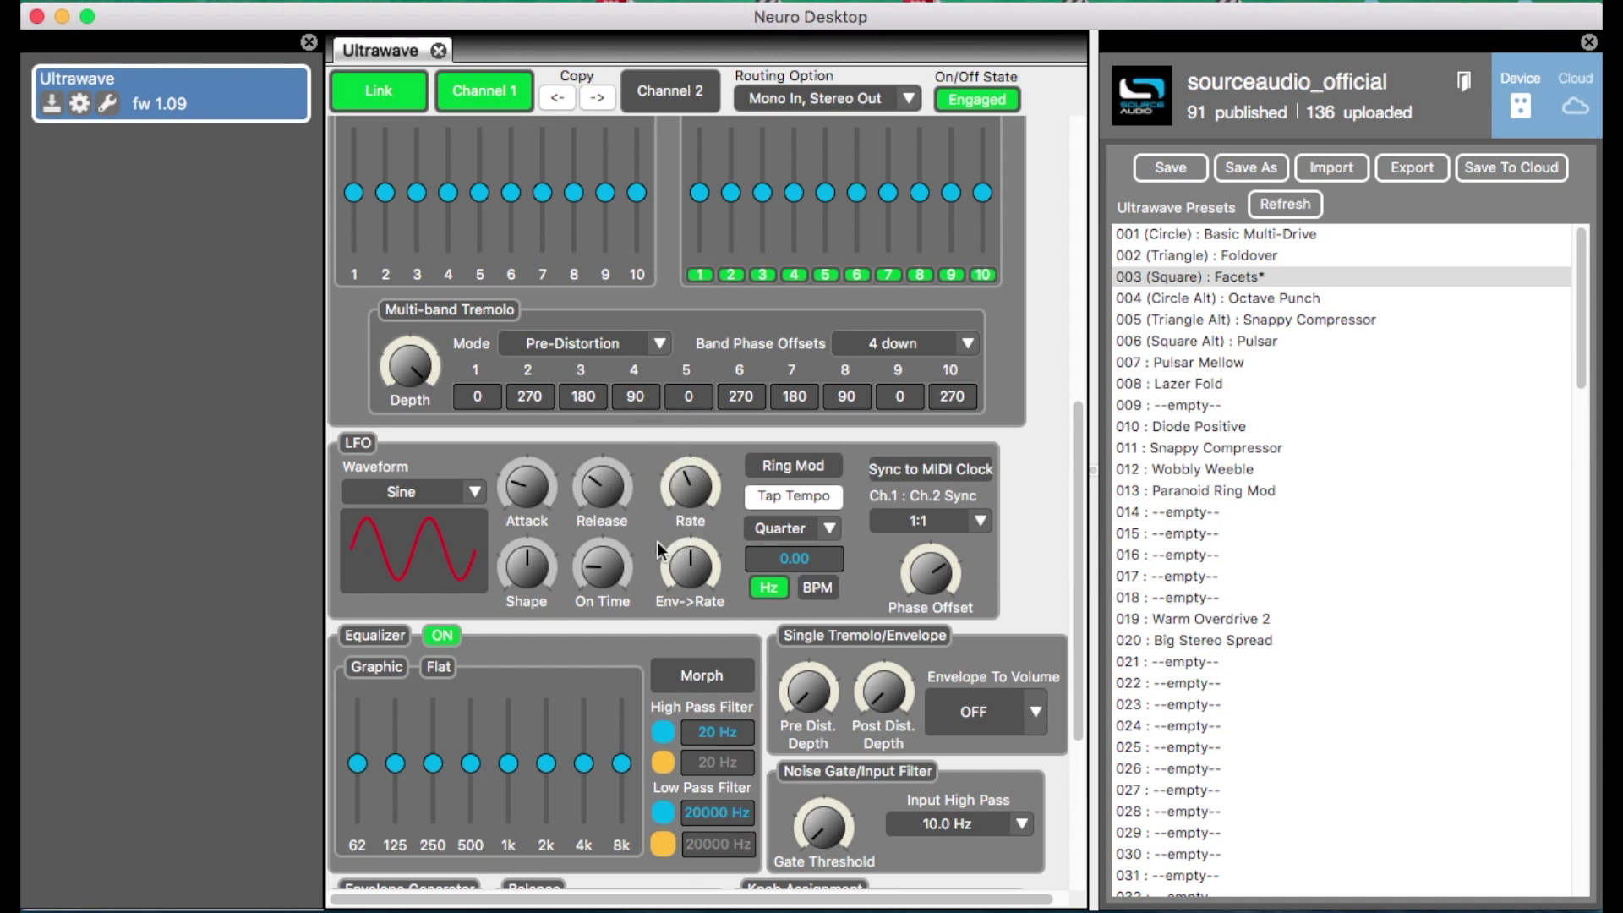
{"action": "left_click_drag", "start_coordinate": [676, 506], "coordinate": [674, 463]}
- Set the LFO waveform to Attack/Release and raise Attack, Release and On Time to shape a square-like wave
{"action": "left_click", "coordinate": [475, 492]}
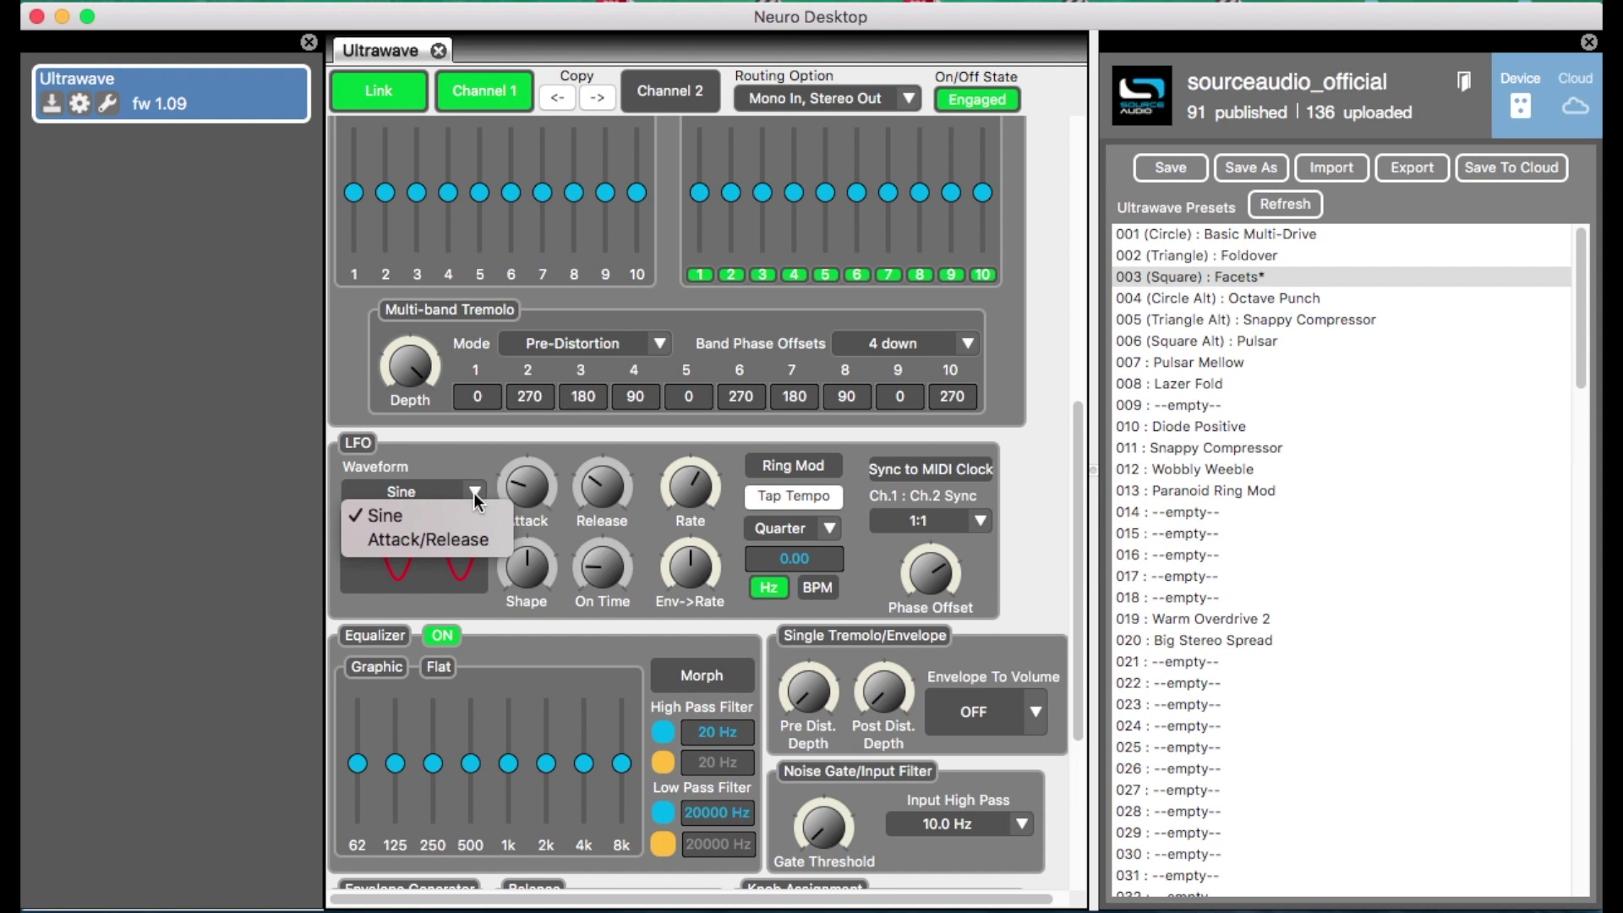
{"action": "left_click", "coordinate": [410, 541]}
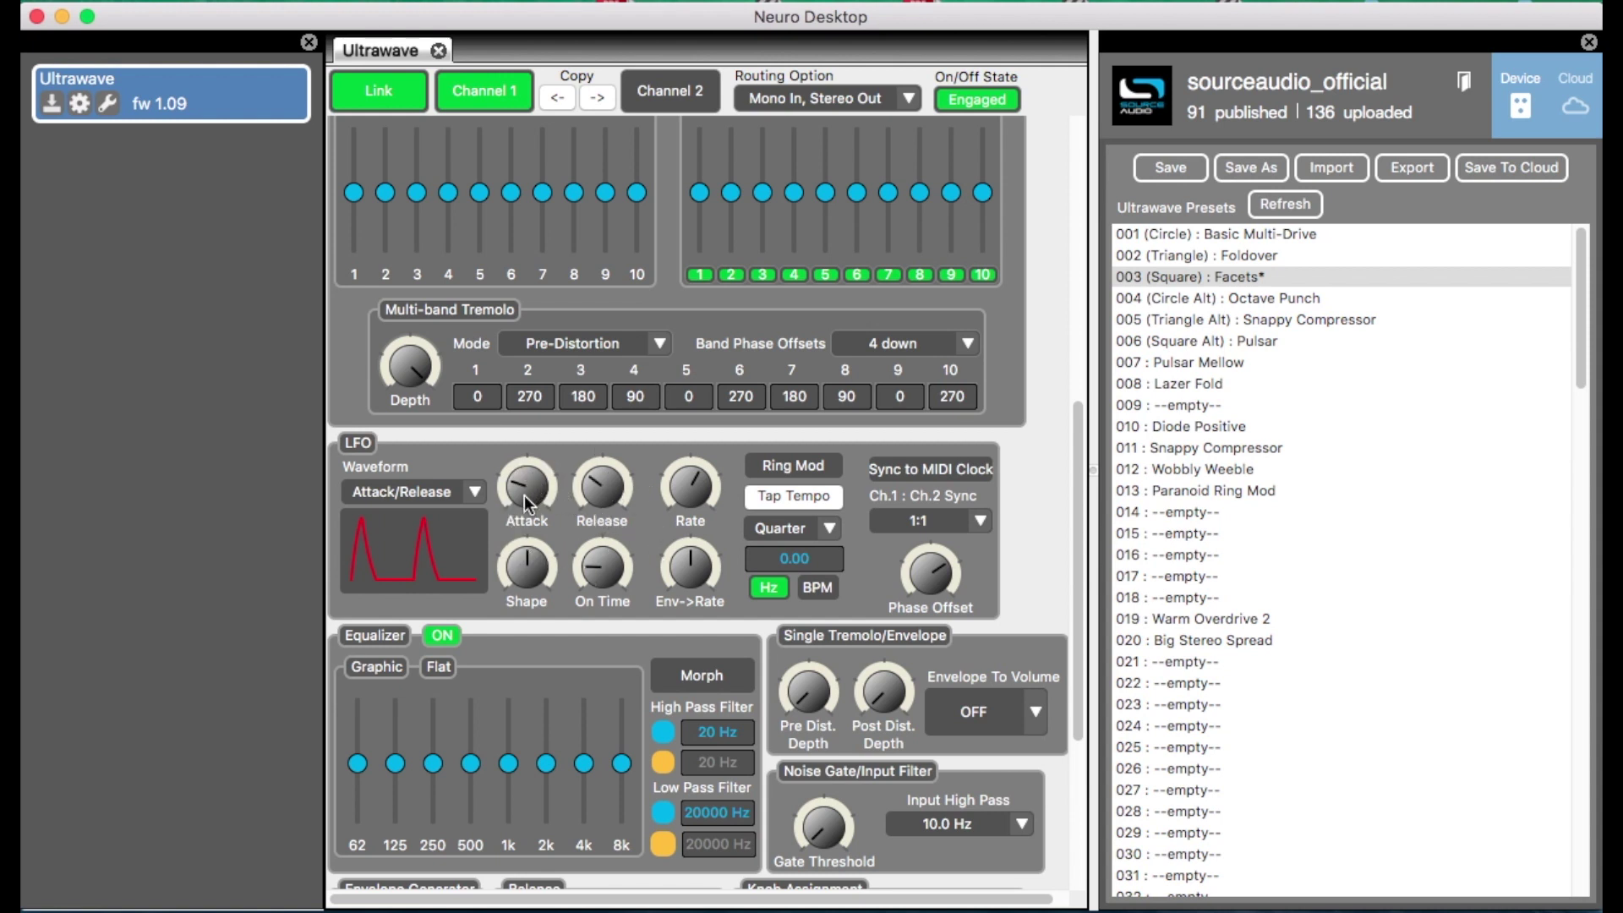
{"action": "left_click_drag", "start_coordinate": [524, 495], "coordinate": [522, 380]}
{"action": "left_click_drag", "start_coordinate": [520, 495], "coordinate": [566, 409]}
{"action": "left_click_drag", "start_coordinate": [596, 582], "coordinate": [595, 522]}
{"action": "left_click_drag", "start_coordinate": [595, 578], "coordinate": [582, 494]}
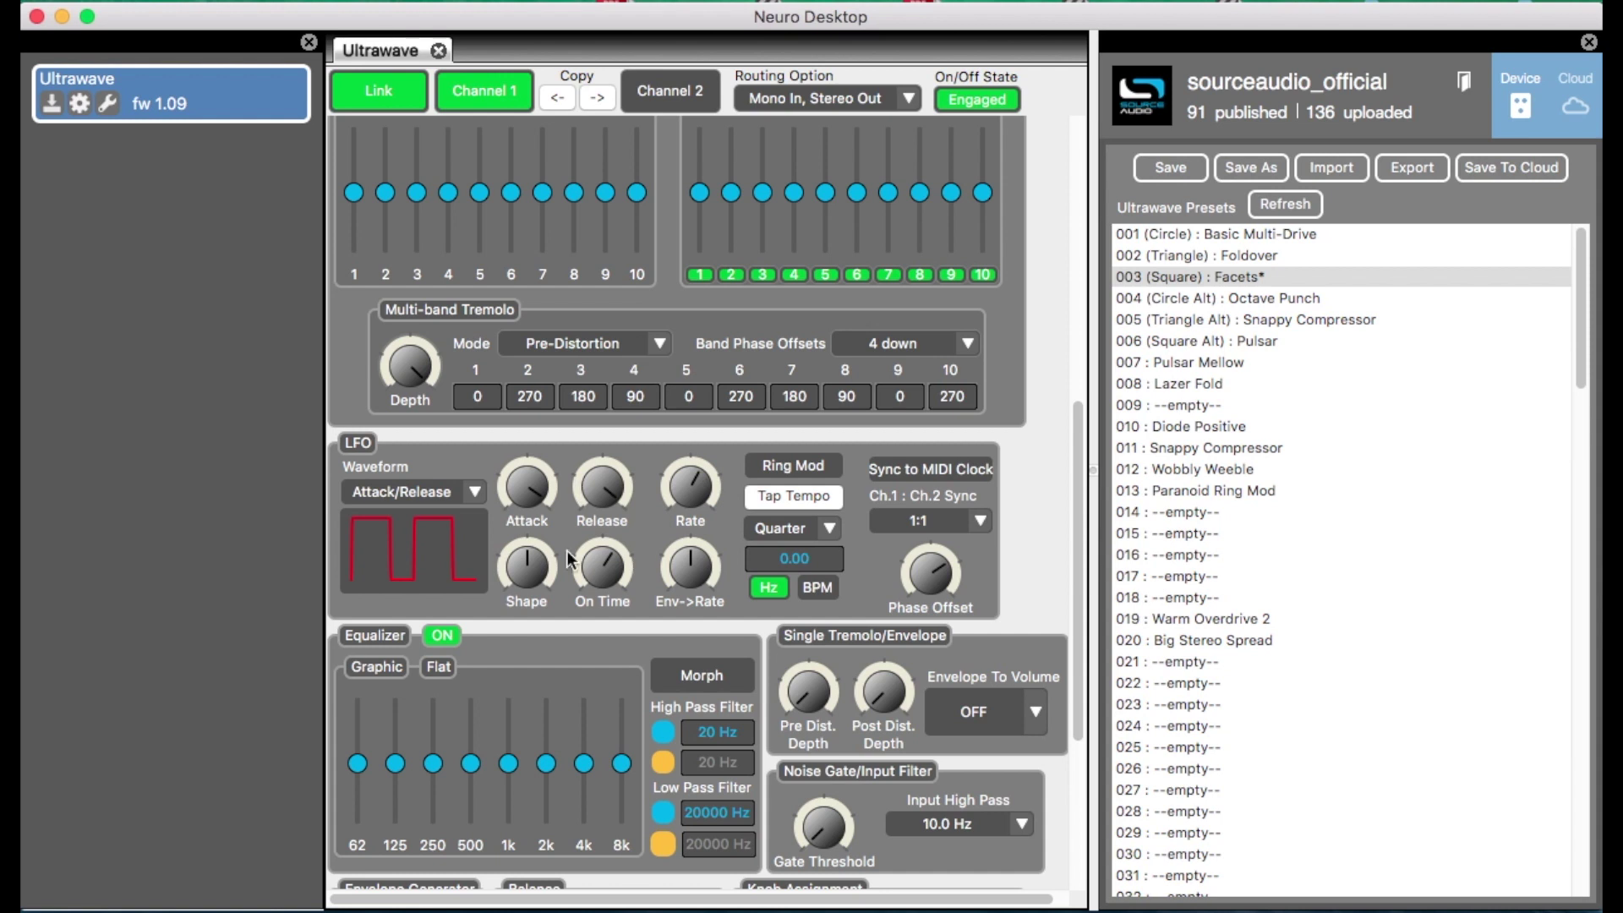
- Shorten the LFO's On Time and lower its Attack to sharpen the Attack/Release waveform
{"action": "left_click_drag", "start_coordinate": [581, 551], "coordinate": [572, 710]}
{"action": "left_click_drag", "start_coordinate": [597, 582], "coordinate": [597, 565]}
{"action": "left_click_drag", "start_coordinate": [516, 494], "coordinate": [509, 626]}
{"action": "left_click_drag", "start_coordinate": [517, 494], "coordinate": [515, 591]}
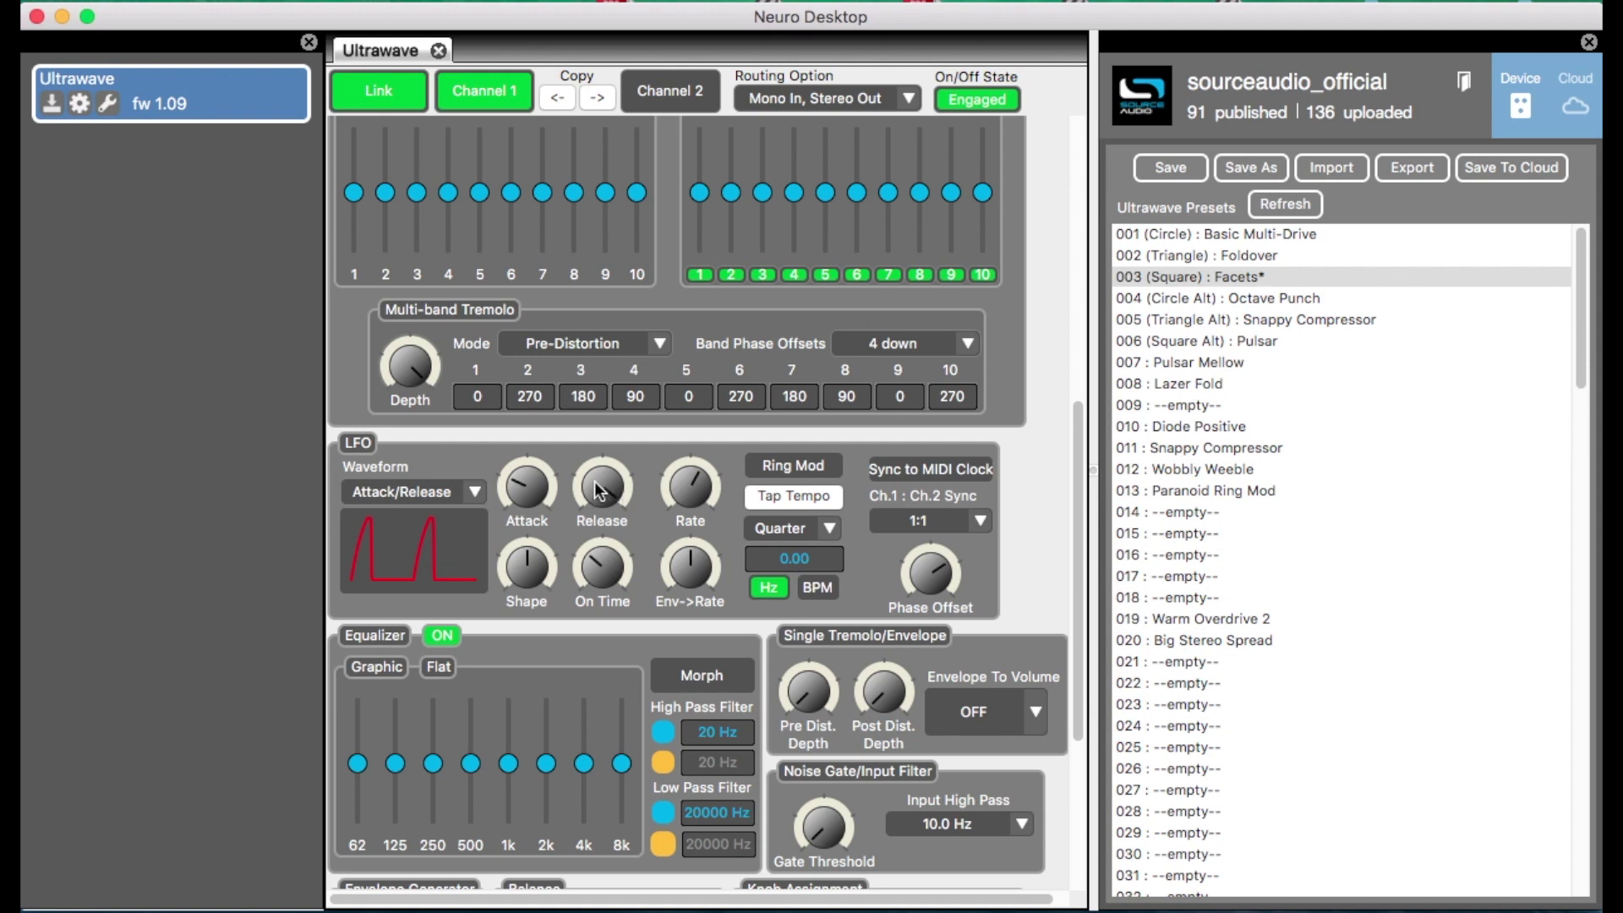
- Lower the LFO's Release, readjust its On Time and reduce its Rate slightly
{"action": "left_click_drag", "start_coordinate": [593, 480], "coordinate": [594, 554]}
{"action": "left_click_drag", "start_coordinate": [593, 550], "coordinate": [583, 577]}
{"action": "left_click_drag", "start_coordinate": [599, 489], "coordinate": [571, 540]}
{"action": "left_click_drag", "start_coordinate": [683, 489], "coordinate": [678, 510]}
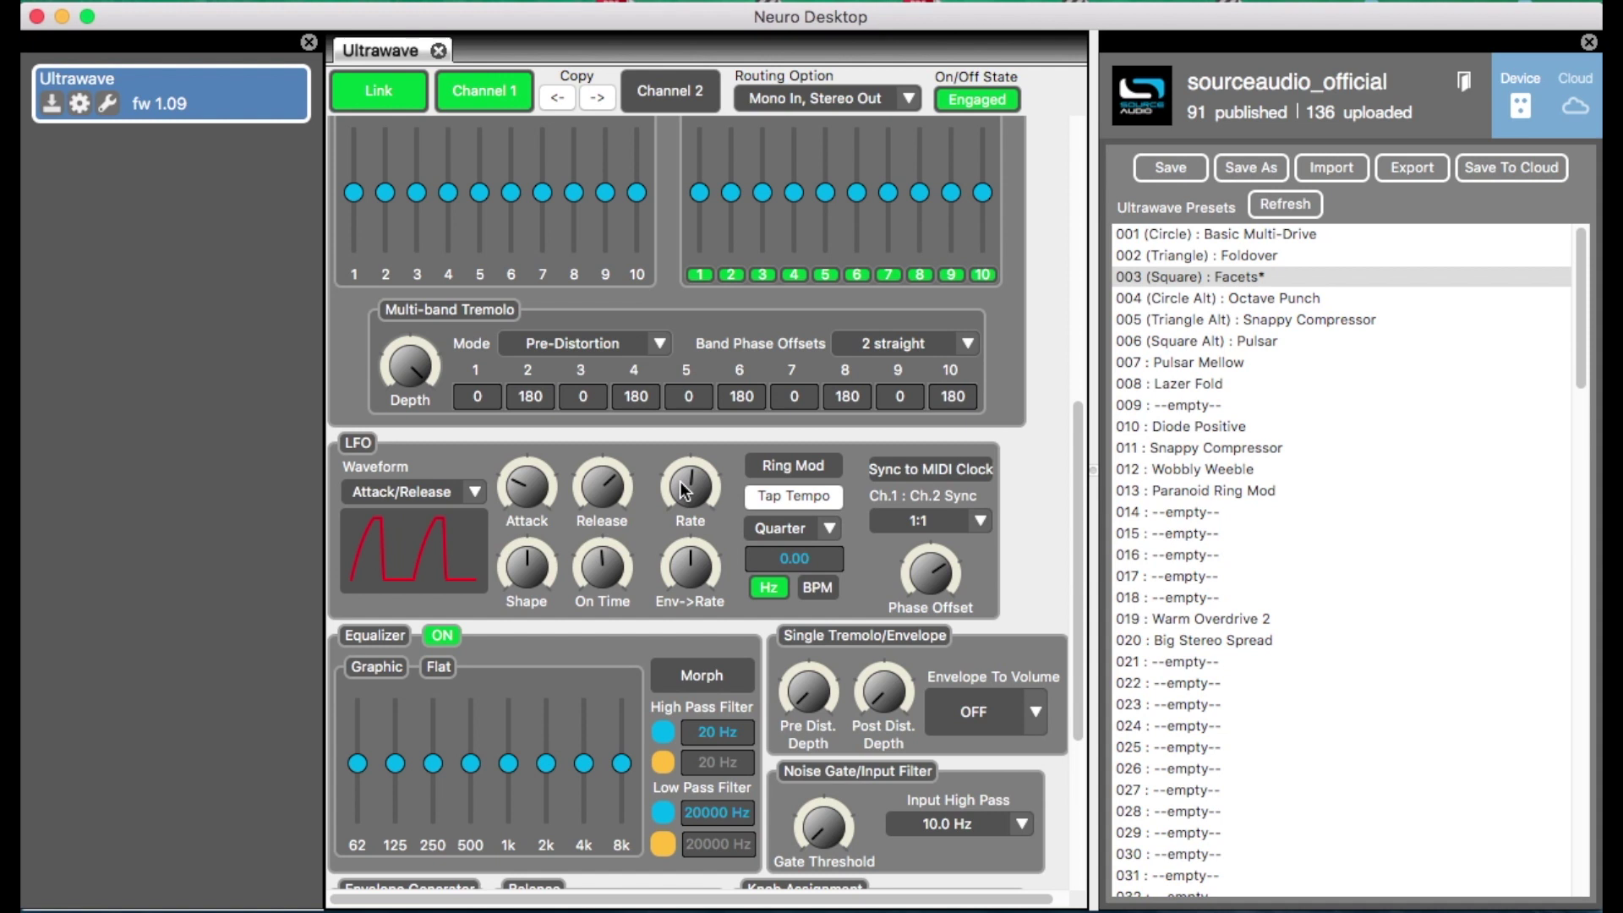
- Try Ring Mod on the LFO while sweeping the Rate down and up, and switch Ring Mod off again
{"action": "left_click", "coordinate": [813, 468]}
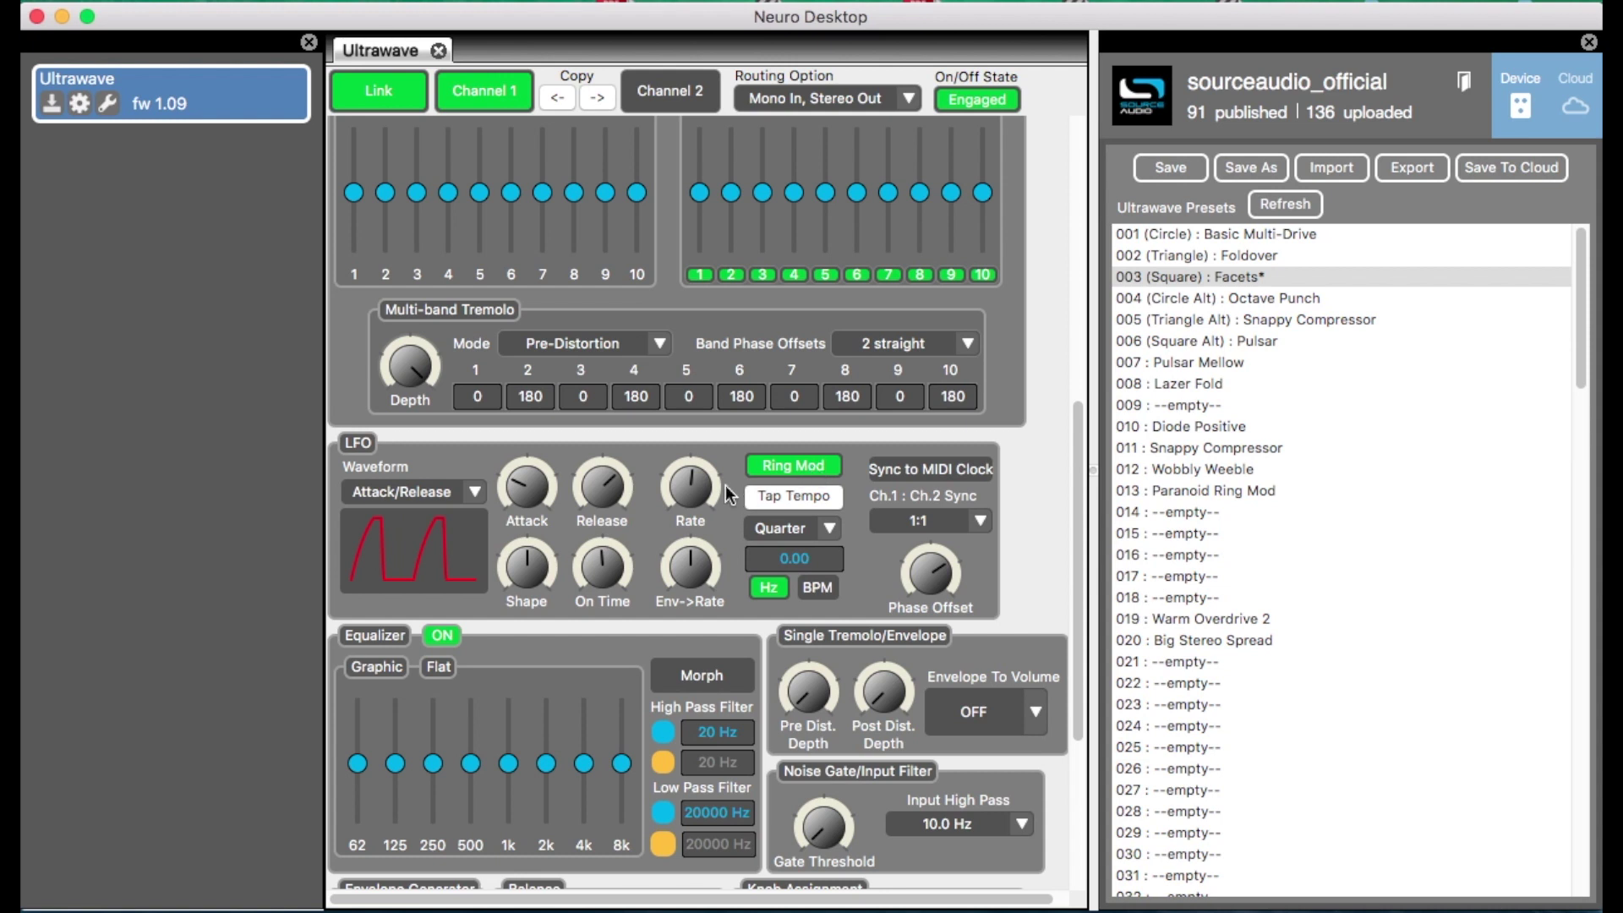
{"action": "mouse_move", "coordinate": [688, 488]}
{"action": "left_mouse_down"}
{"action": "mouse_move", "coordinate": [677, 596]}
{"action": "mouse_move", "coordinate": [683, 484]}
{"action": "left_mouse_up"}
{"action": "left_click_drag", "start_coordinate": [680, 477], "coordinate": [593, 658]}
{"action": "left_click_drag", "start_coordinate": [677, 490], "coordinate": [667, 398]}
{"action": "left_click", "coordinate": [778, 475]}
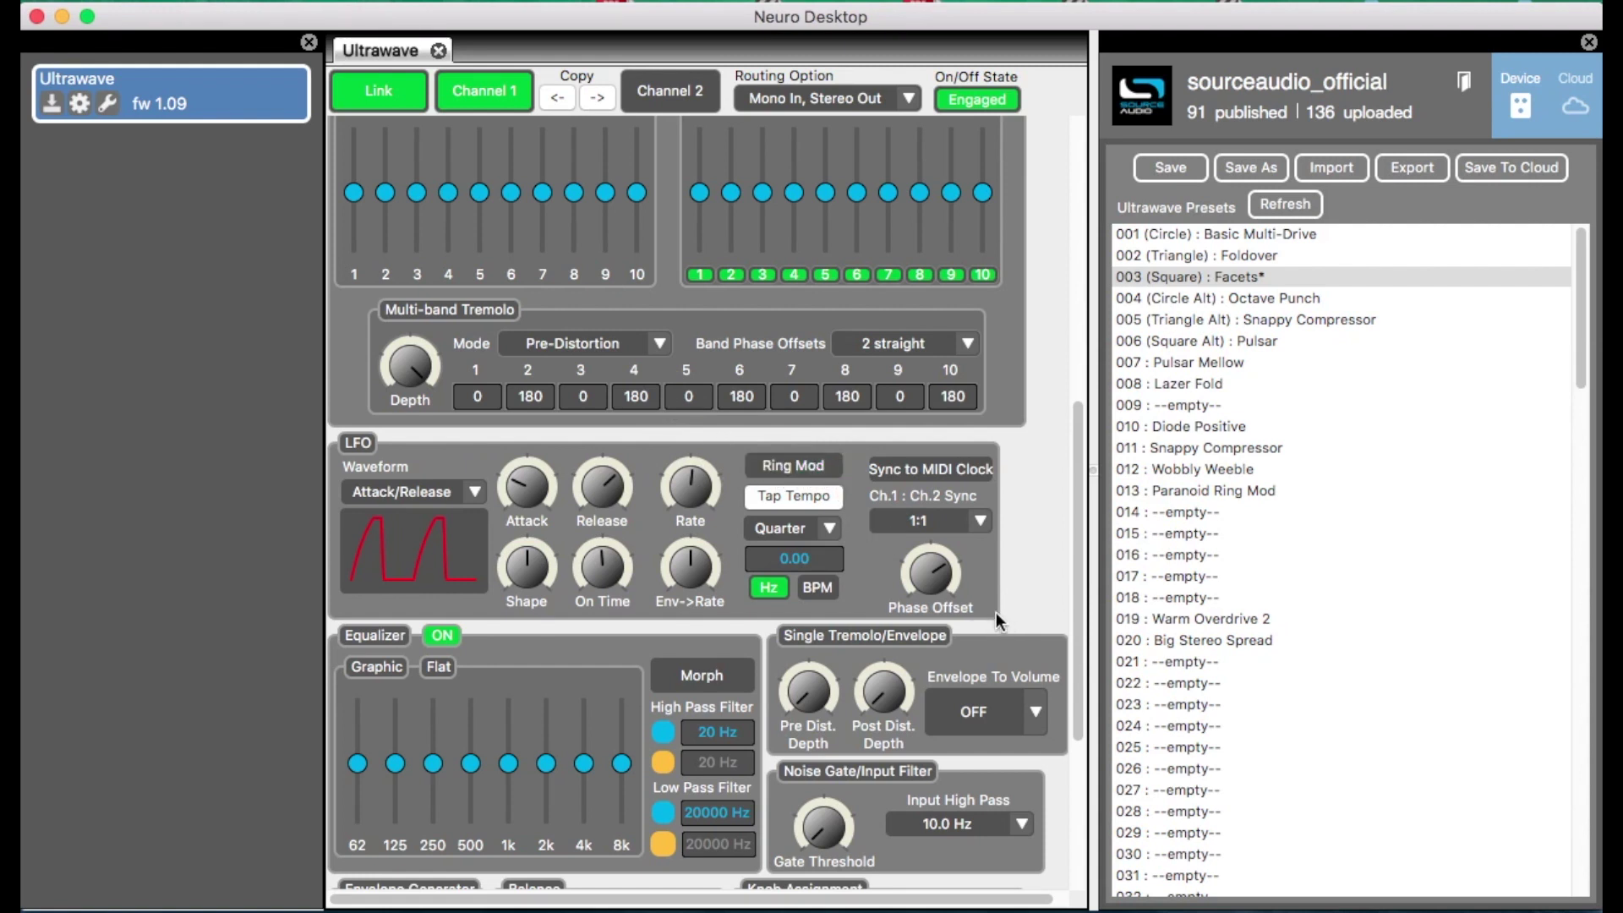
- Raise the LFO's Rate and shorten its On Time
{"action": "left_click", "coordinate": [1227, 279]}
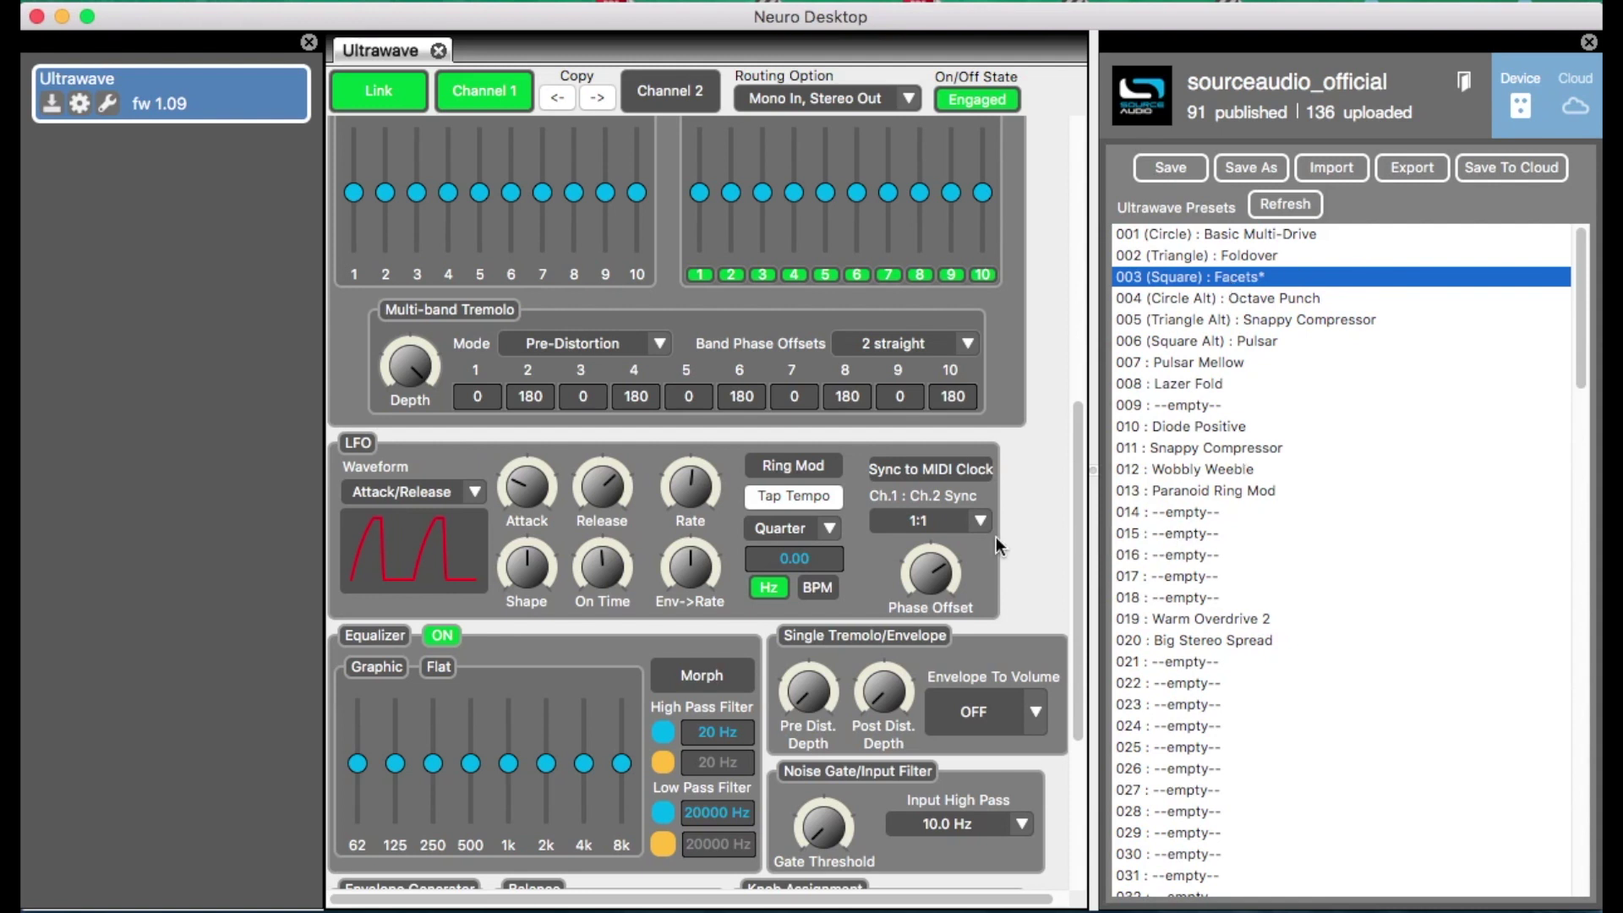
{"action": "left_click_drag", "start_coordinate": [687, 499], "coordinate": [674, 452]}
{"action": "left_click_drag", "start_coordinate": [590, 568], "coordinate": [594, 603]}
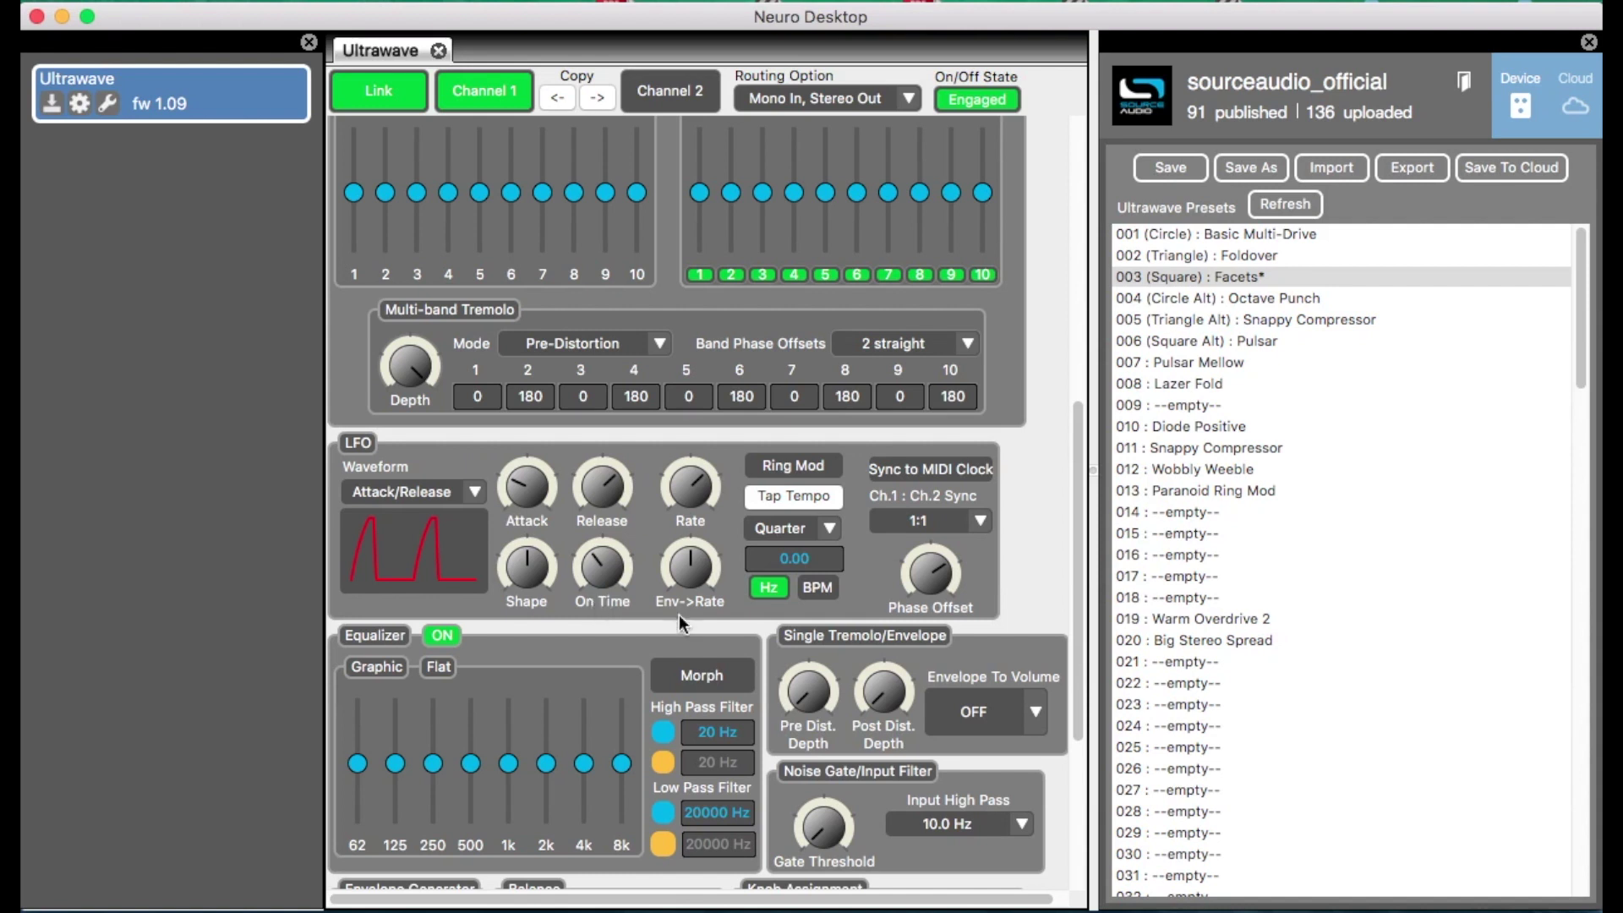
- Sweep the LFO's Phase Offset up and down, leaving it at a lower setting
{"action": "left_click_drag", "start_coordinate": [923, 564], "coordinate": [911, 821]}
{"action": "left_click_drag", "start_coordinate": [921, 588], "coordinate": [902, 504]}
{"action": "left_click_drag", "start_coordinate": [926, 581], "coordinate": [890, 443]}
{"action": "left_click_drag", "start_coordinate": [920, 573], "coordinate": [895, 703]}
- Try the channel 1 to channel 2 LFO sync ratios 1:2 and 1:4 while varying the LFO's Rate
{"action": "left_click", "coordinate": [979, 520]}
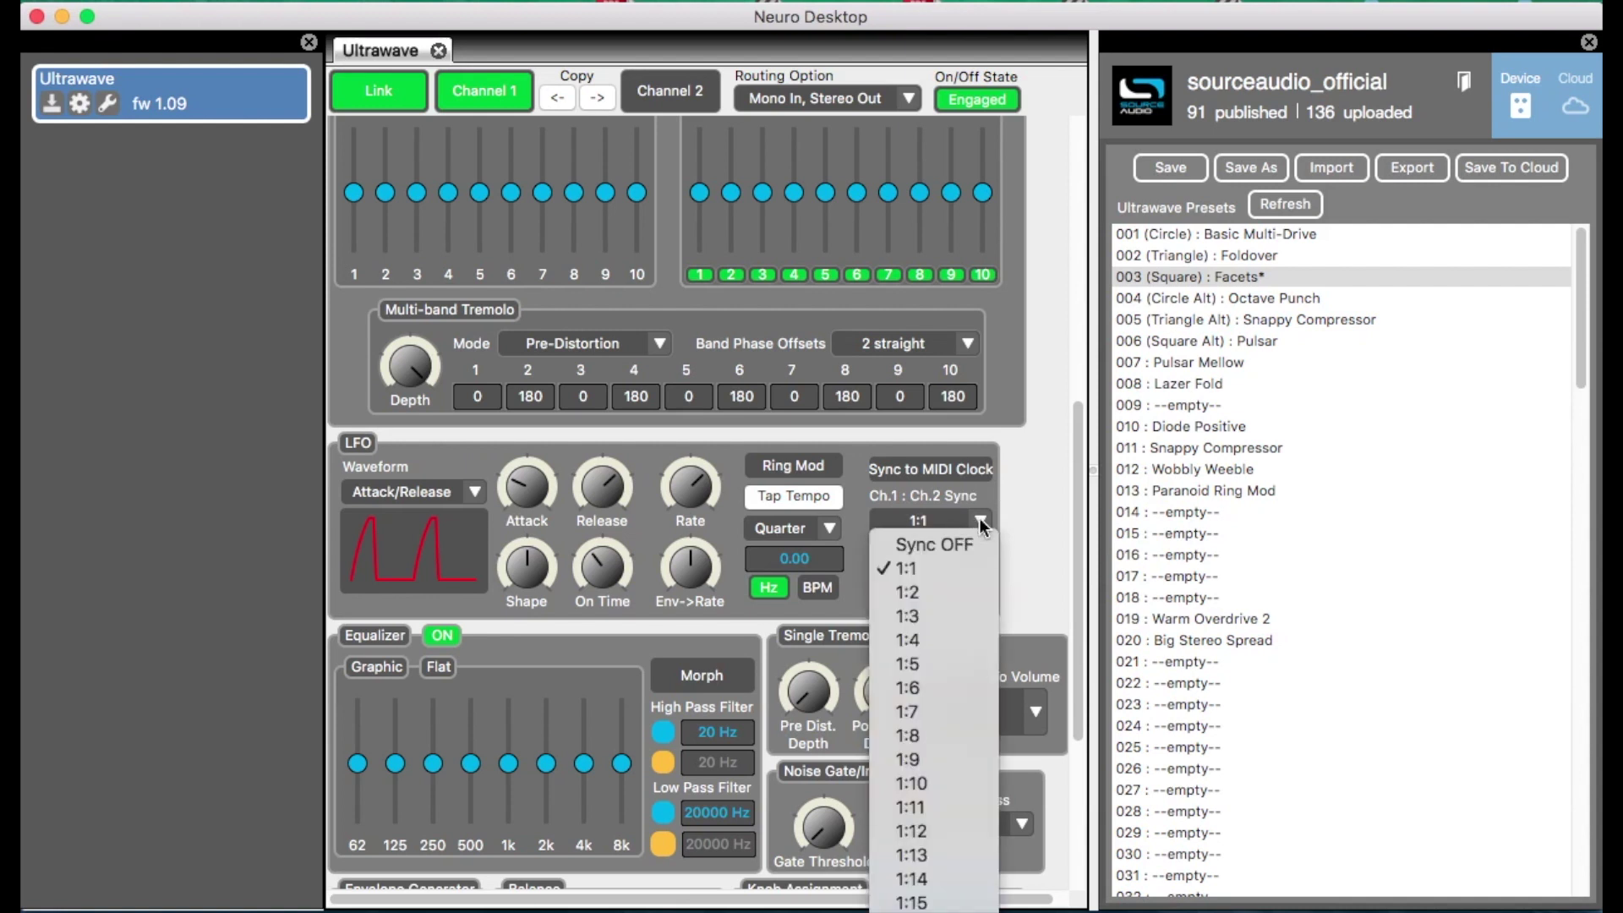
{"action": "left_click", "coordinate": [898, 595]}
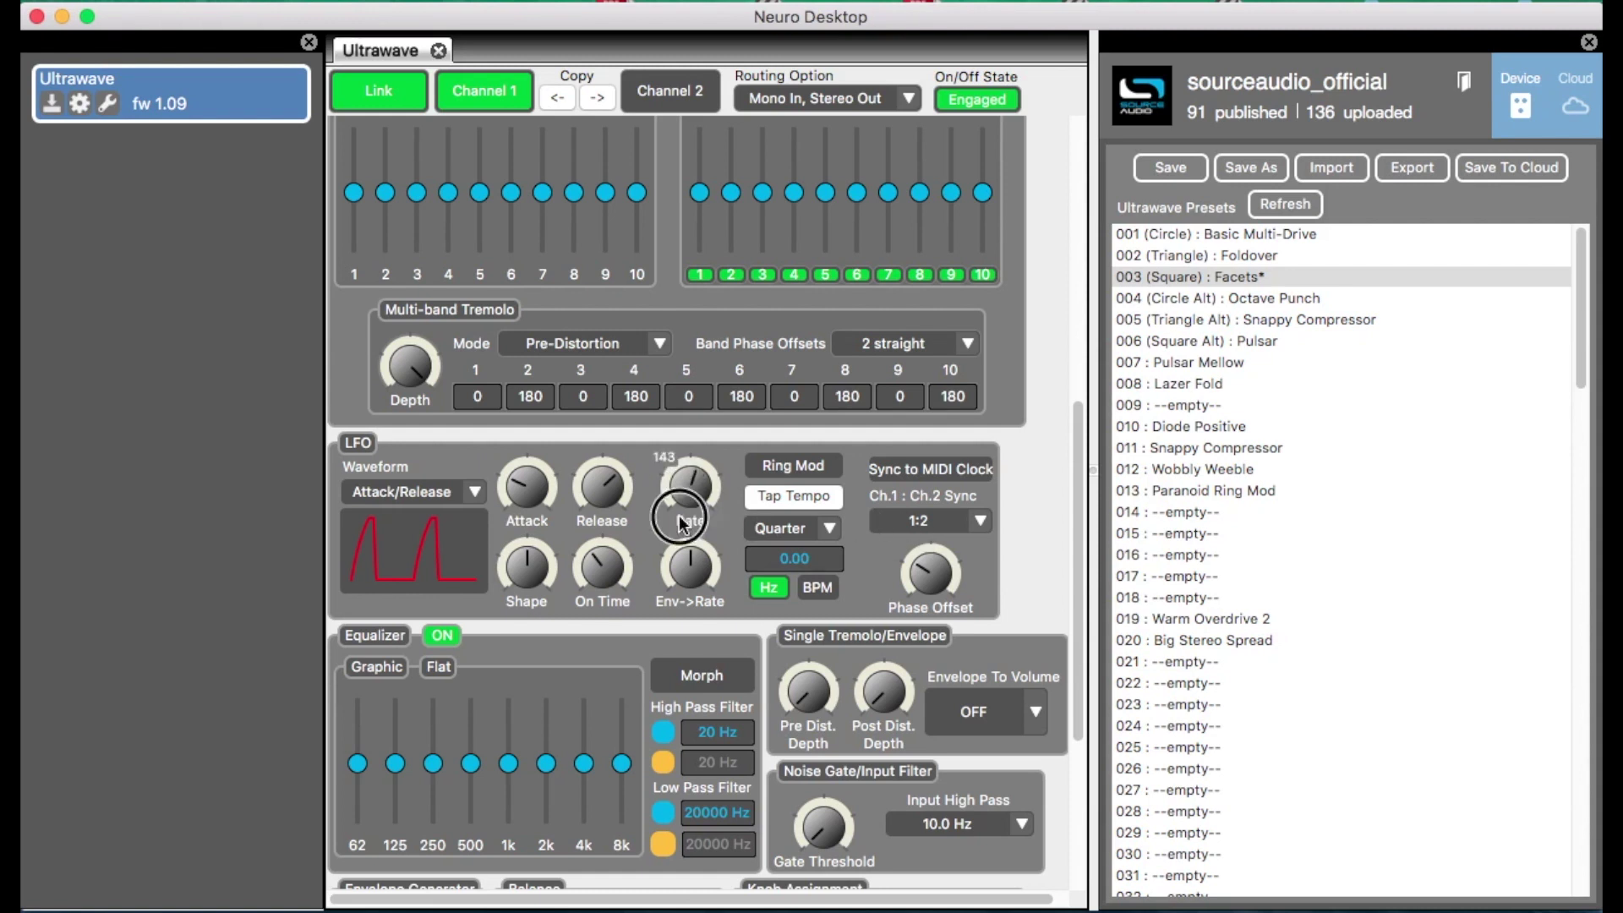
{"action": "left_click_drag", "start_coordinate": [680, 522], "coordinate": [671, 534]}
{"action": "left_click_drag", "start_coordinate": [686, 490], "coordinate": [685, 478]}
{"action": "left_click", "coordinate": [979, 520]}
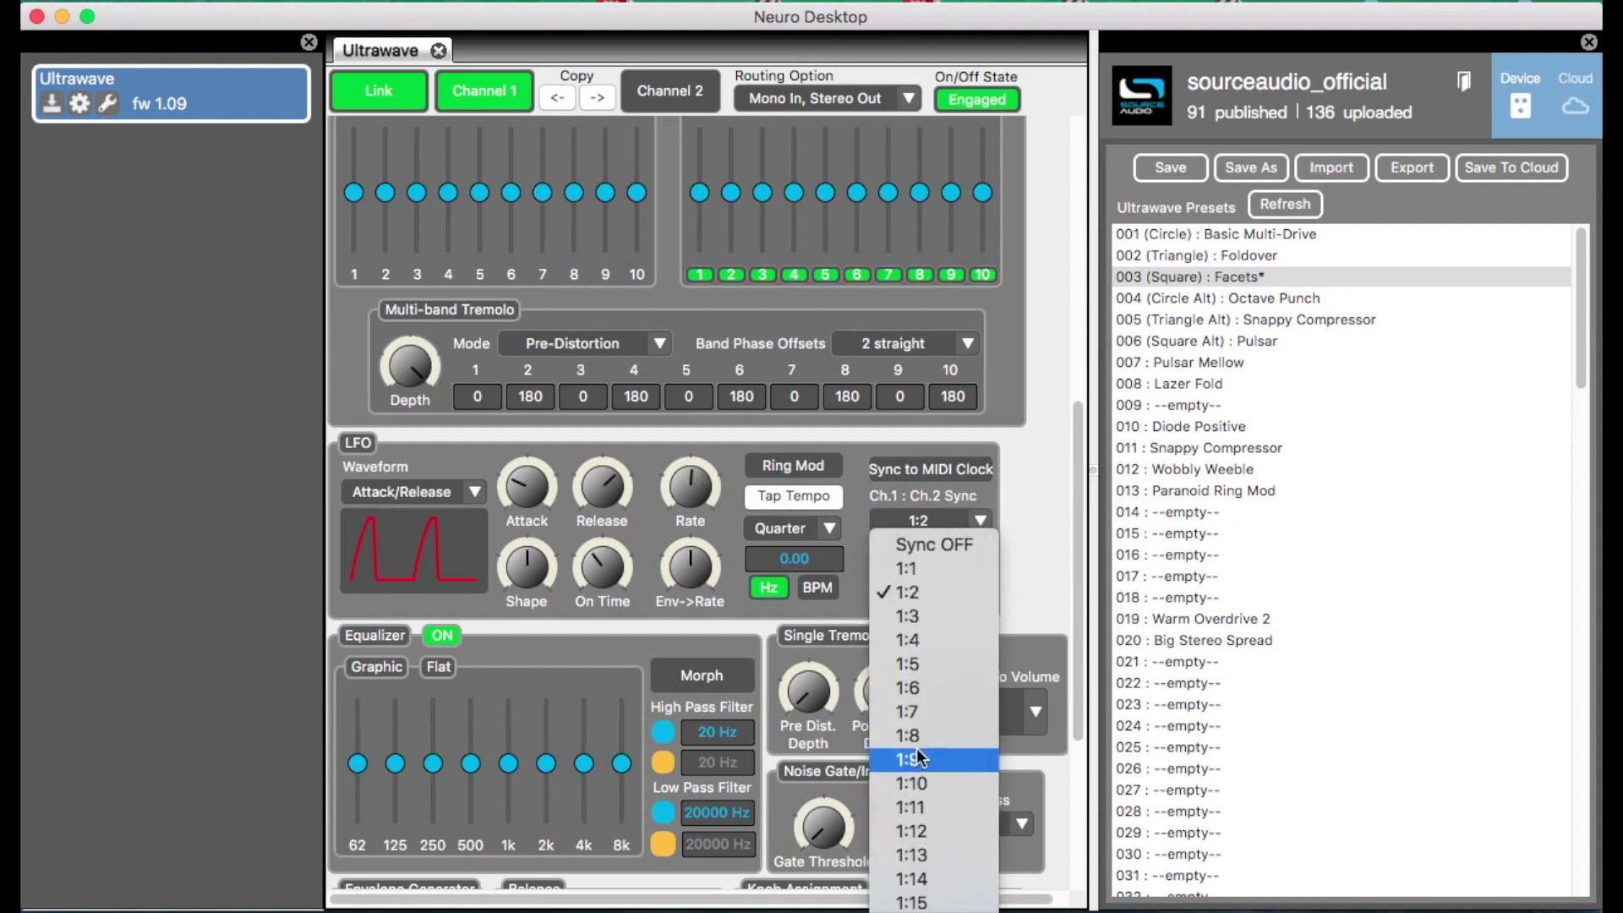
{"action": "left_click", "coordinate": [919, 641]}
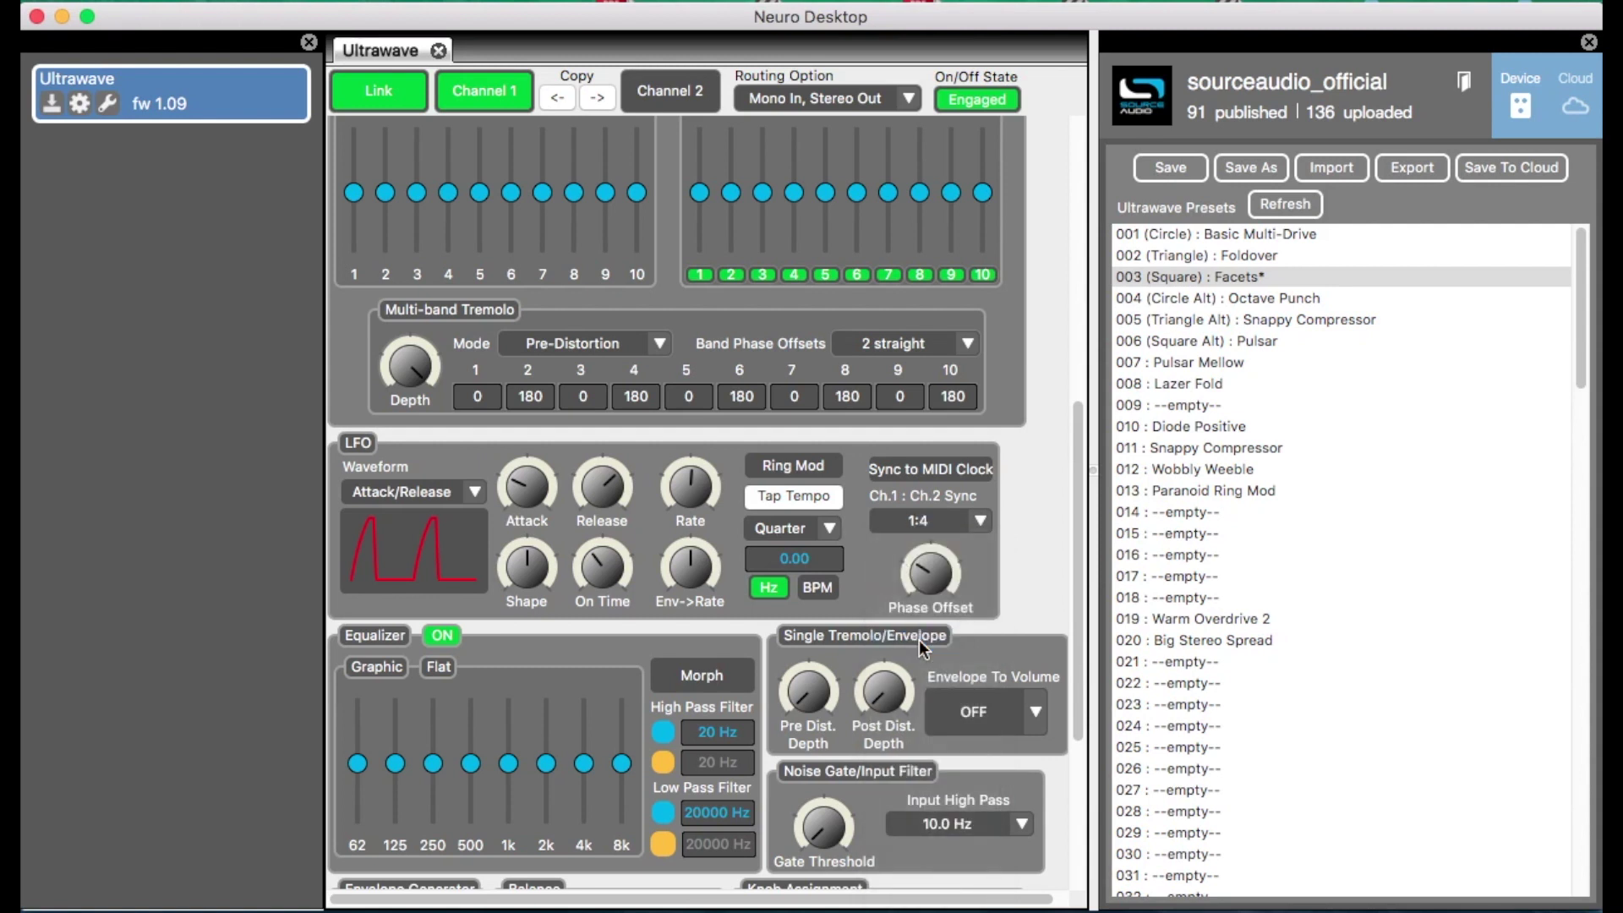
{"action": "left_click_drag", "start_coordinate": [687, 485], "coordinate": [677, 522]}
- Try the 1:14 channel sync ratio while sweeping the LFO's Rate, and set the ratio back to 1:1
{"action": "left_click", "coordinate": [976, 519]}
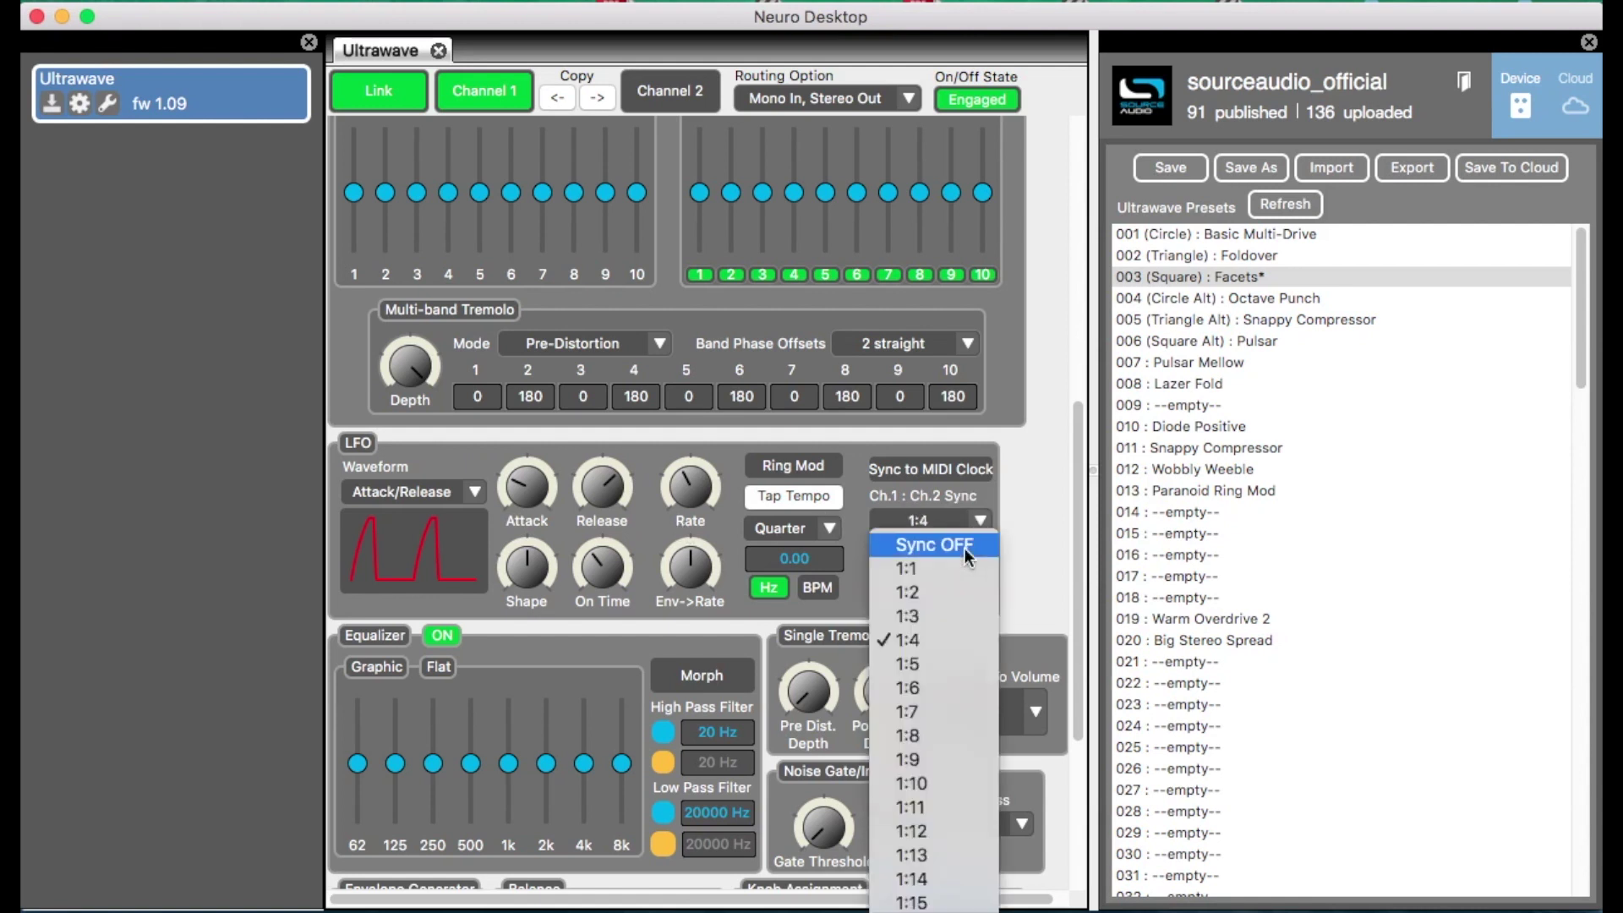
{"action": "left_click", "coordinate": [910, 879]}
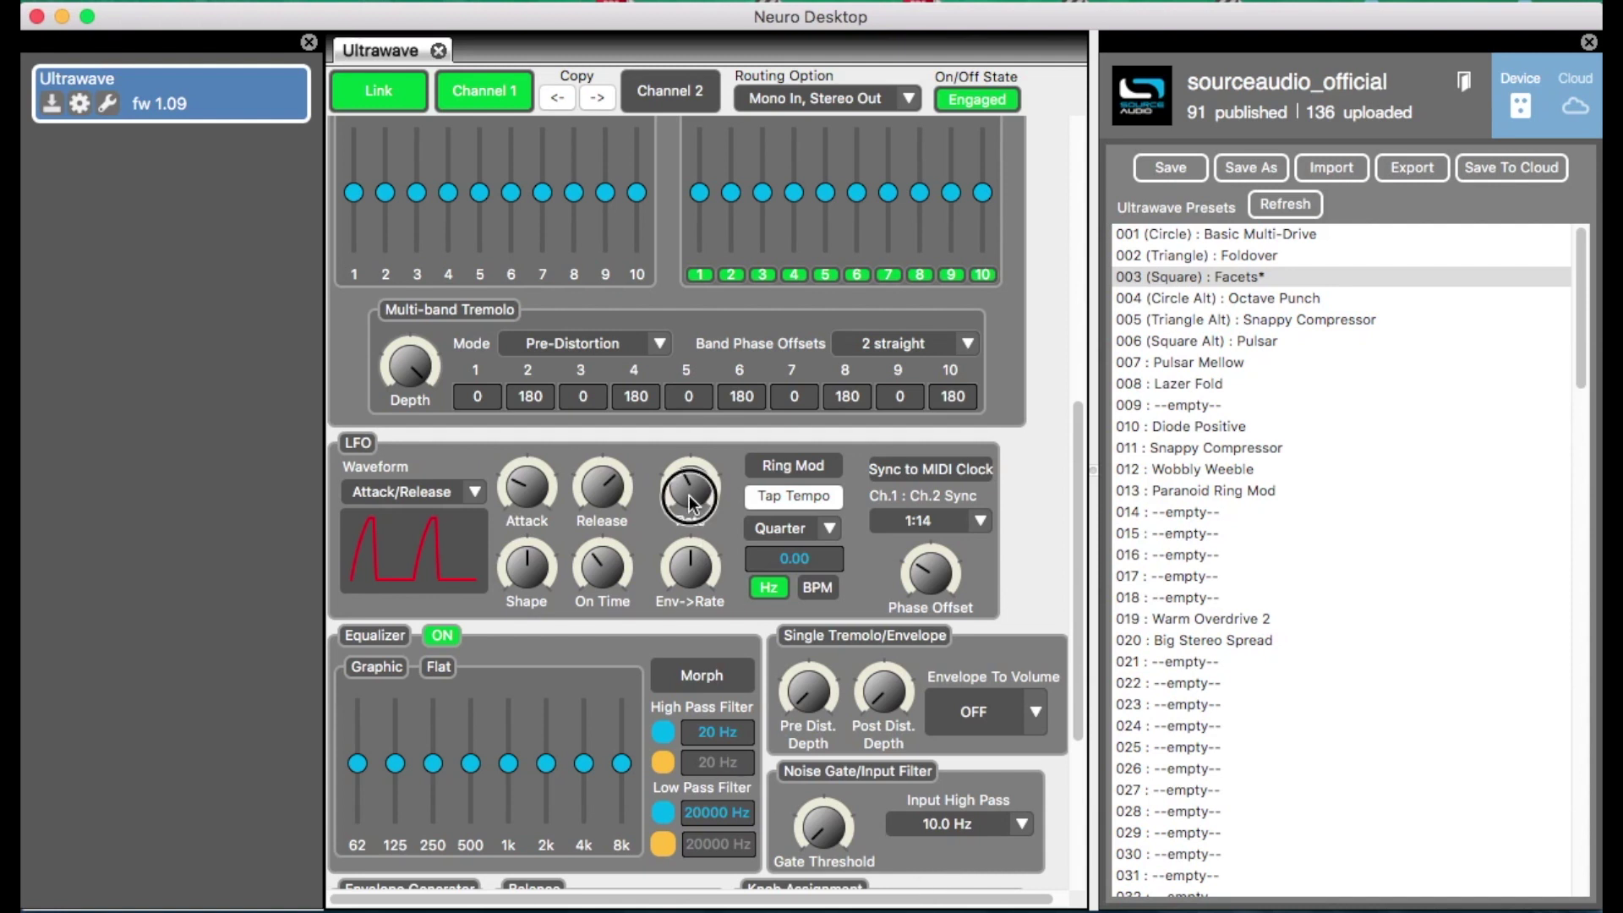
{"action": "left_click_drag", "start_coordinate": [688, 496], "coordinate": [651, 360]}
{"action": "left_click_drag", "start_coordinate": [680, 486], "coordinate": [653, 586]}
{"action": "left_click", "coordinate": [974, 521]}
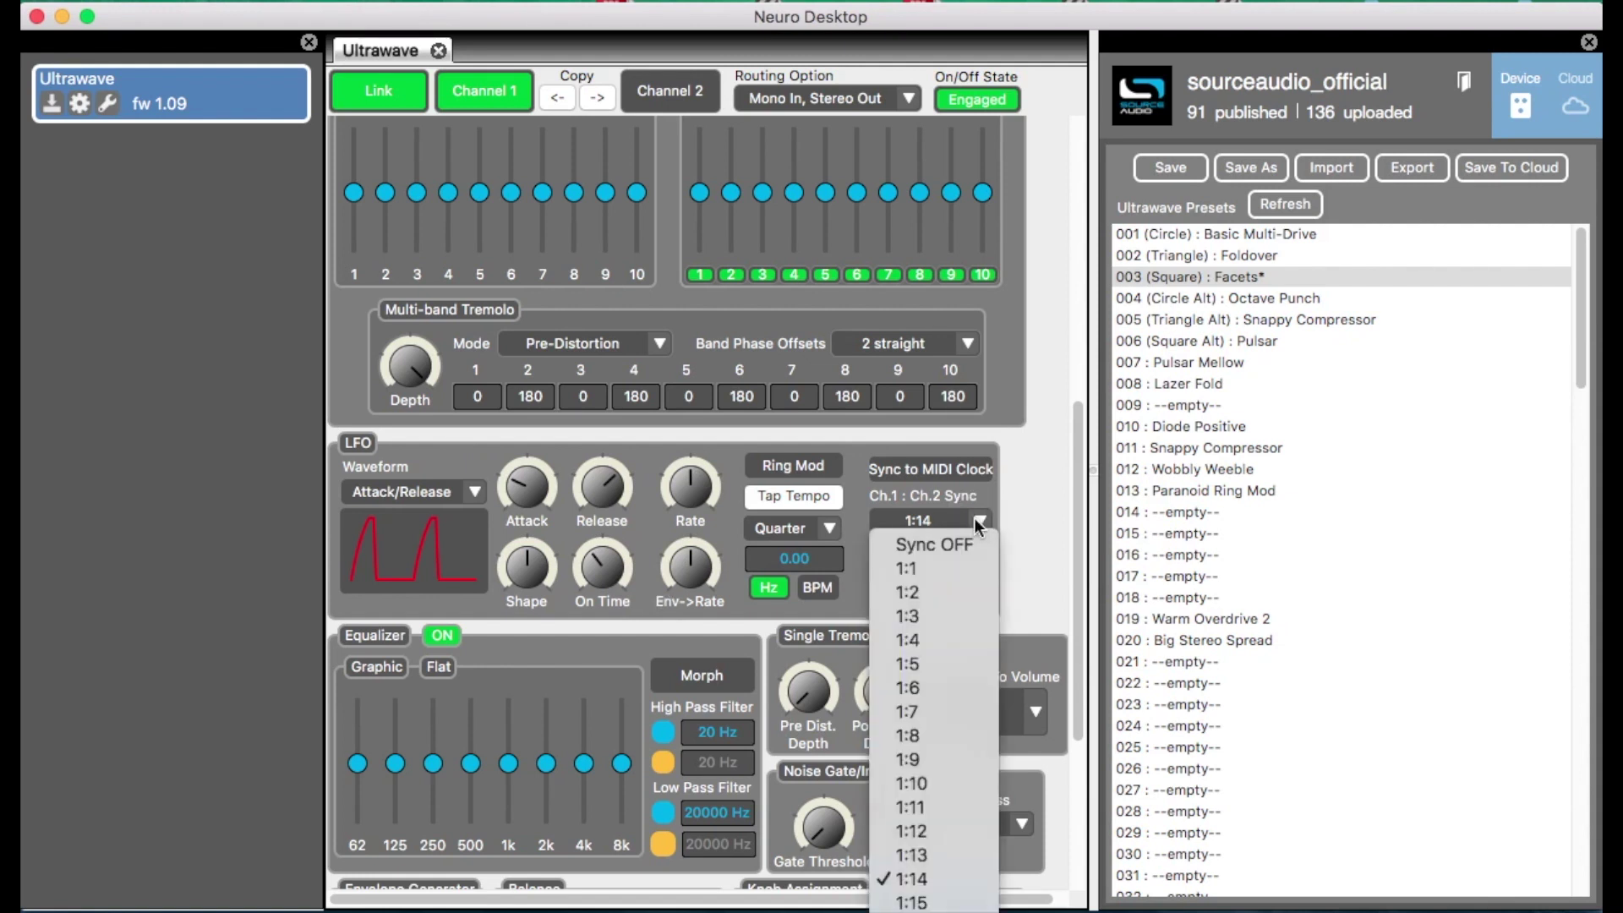
{"action": "left_click", "coordinate": [914, 559]}
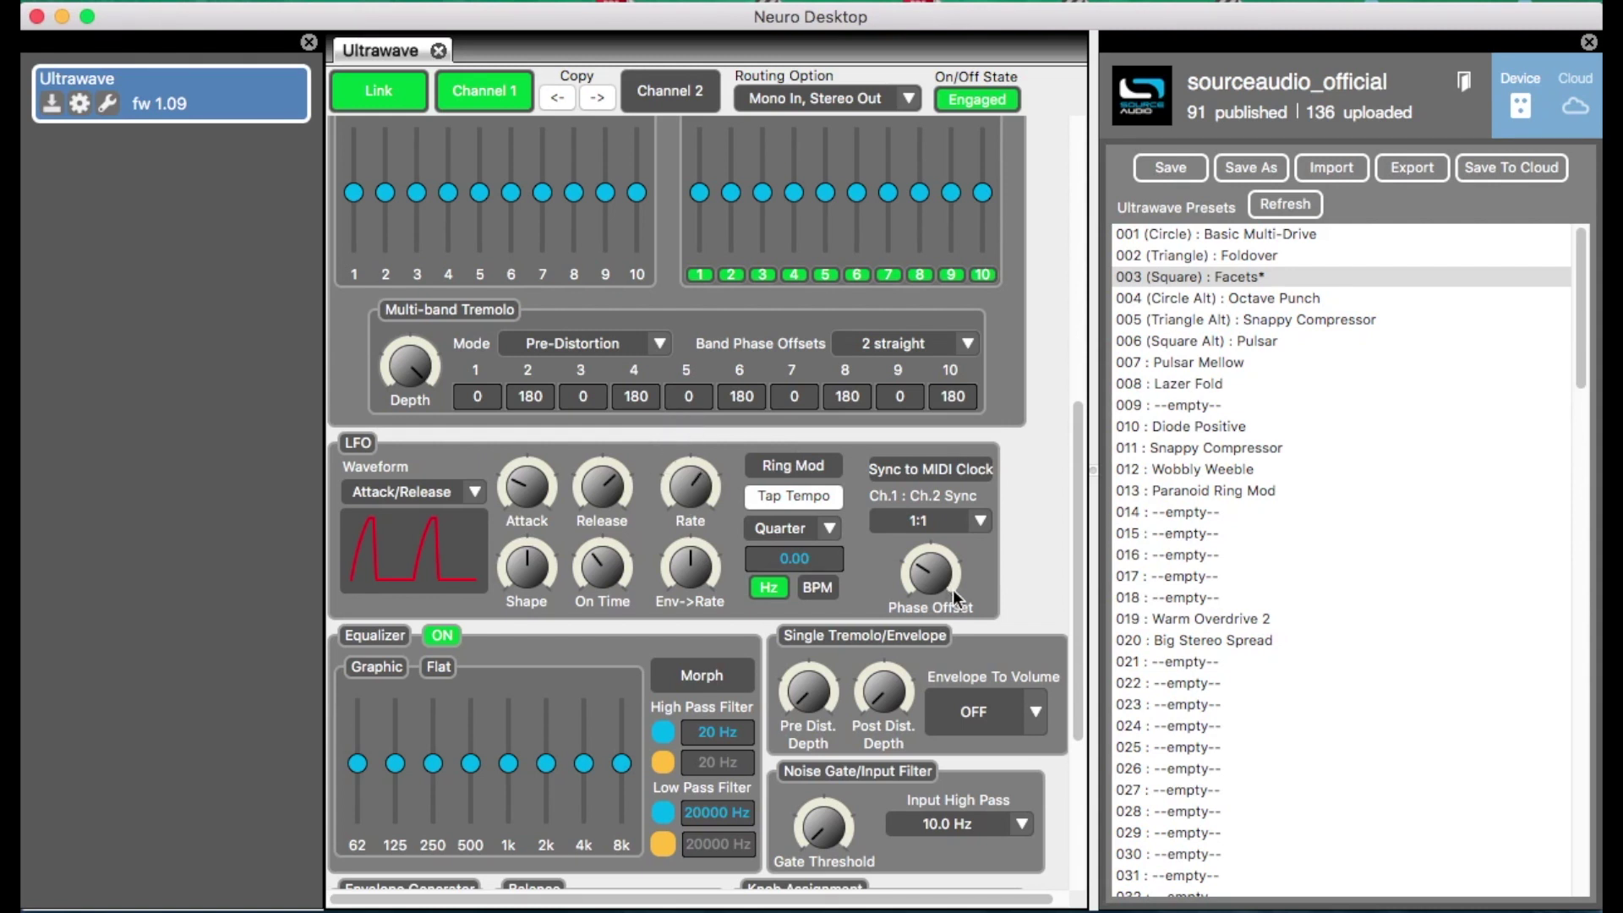
- Raise the 1k band of the graphic equalizer slightly
{"action": "left_click_drag", "start_coordinate": [1077, 551], "coordinate": [1075, 662]}
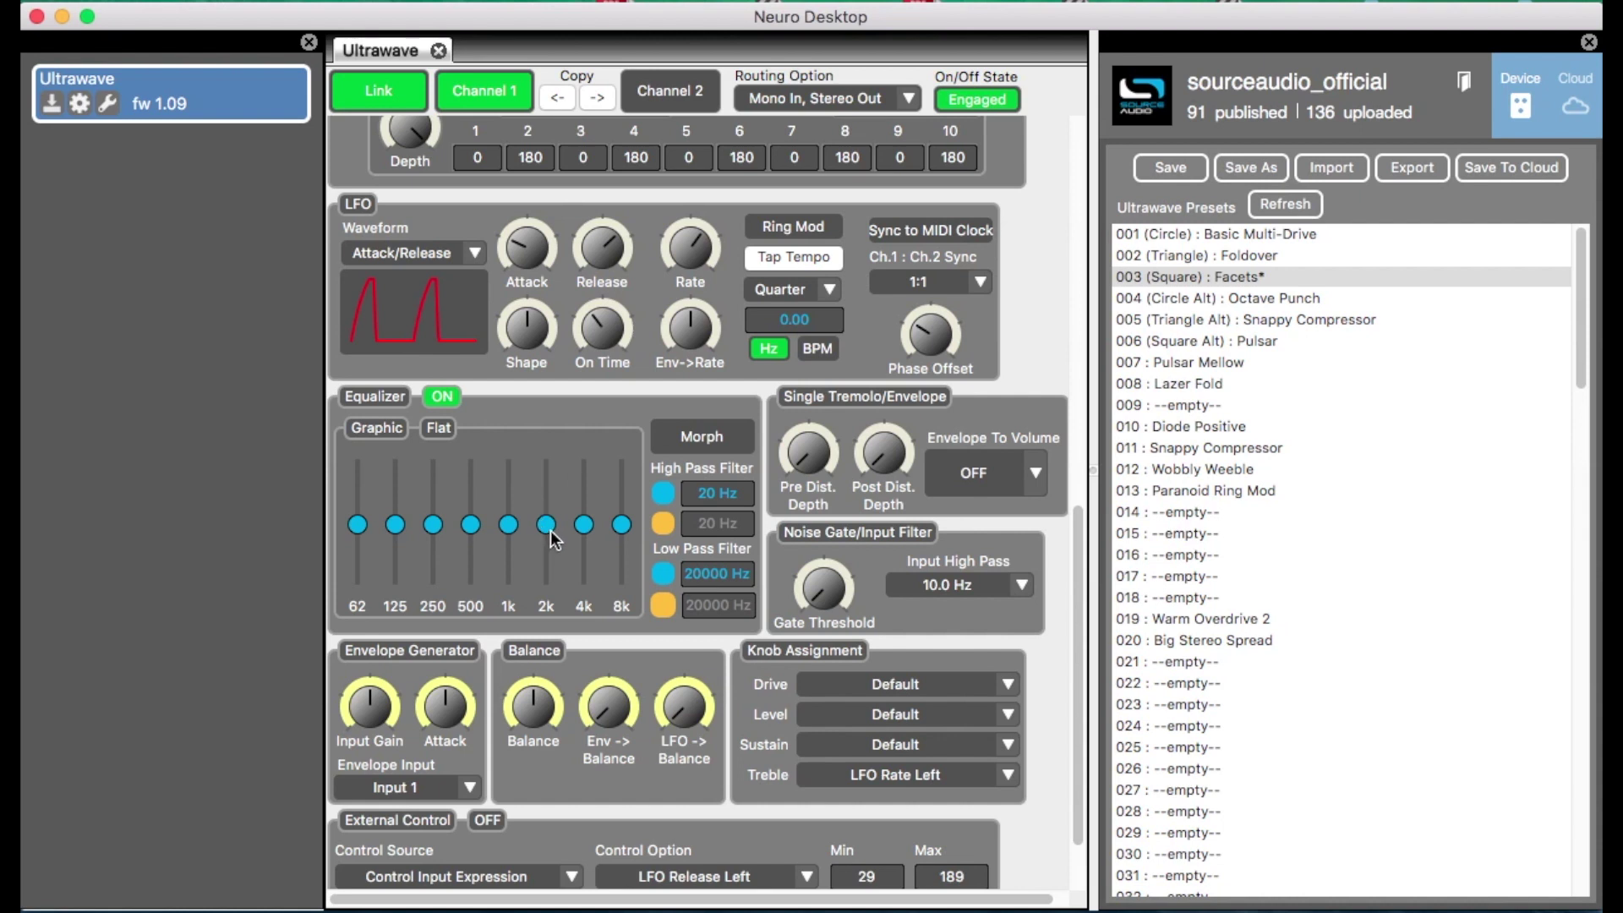
{"action": "mouse_move", "coordinate": [550, 528]}
{"action": "left_mouse_down"}
{"action": "mouse_move", "coordinate": [551, 499]}
{"action": "mouse_move", "coordinate": [546, 523]}
{"action": "left_mouse_up"}
{"action": "left_click", "coordinate": [508, 523]}
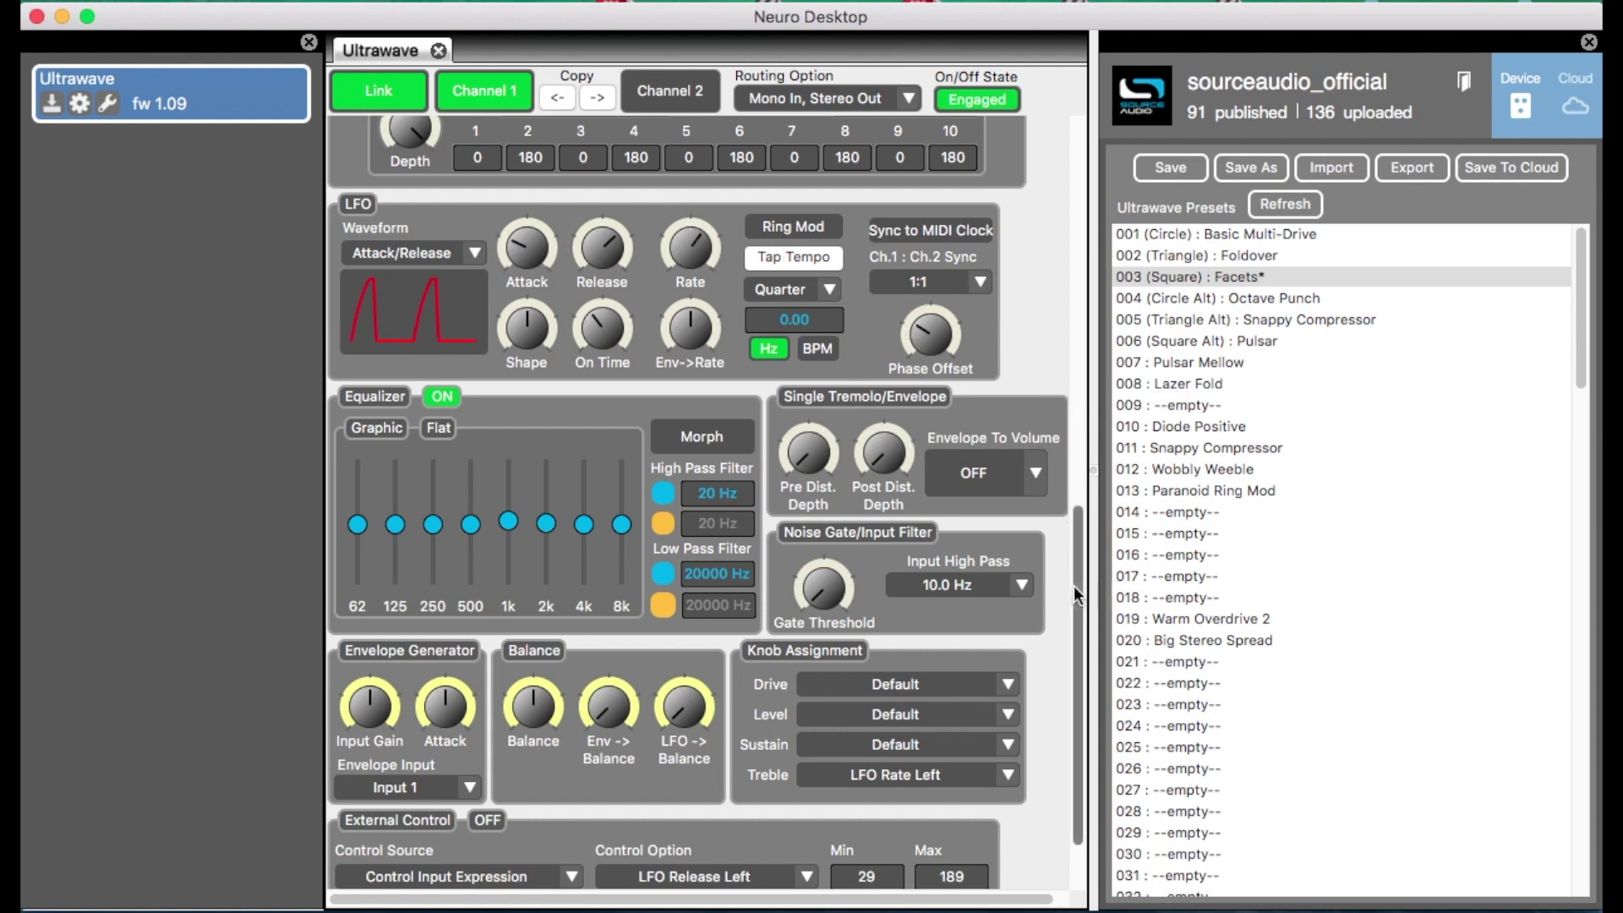
- Set the Multi-band Tremolo mode to OFF
{"action": "left_click_drag", "start_coordinate": [1074, 585], "coordinate": [1083, 376]}
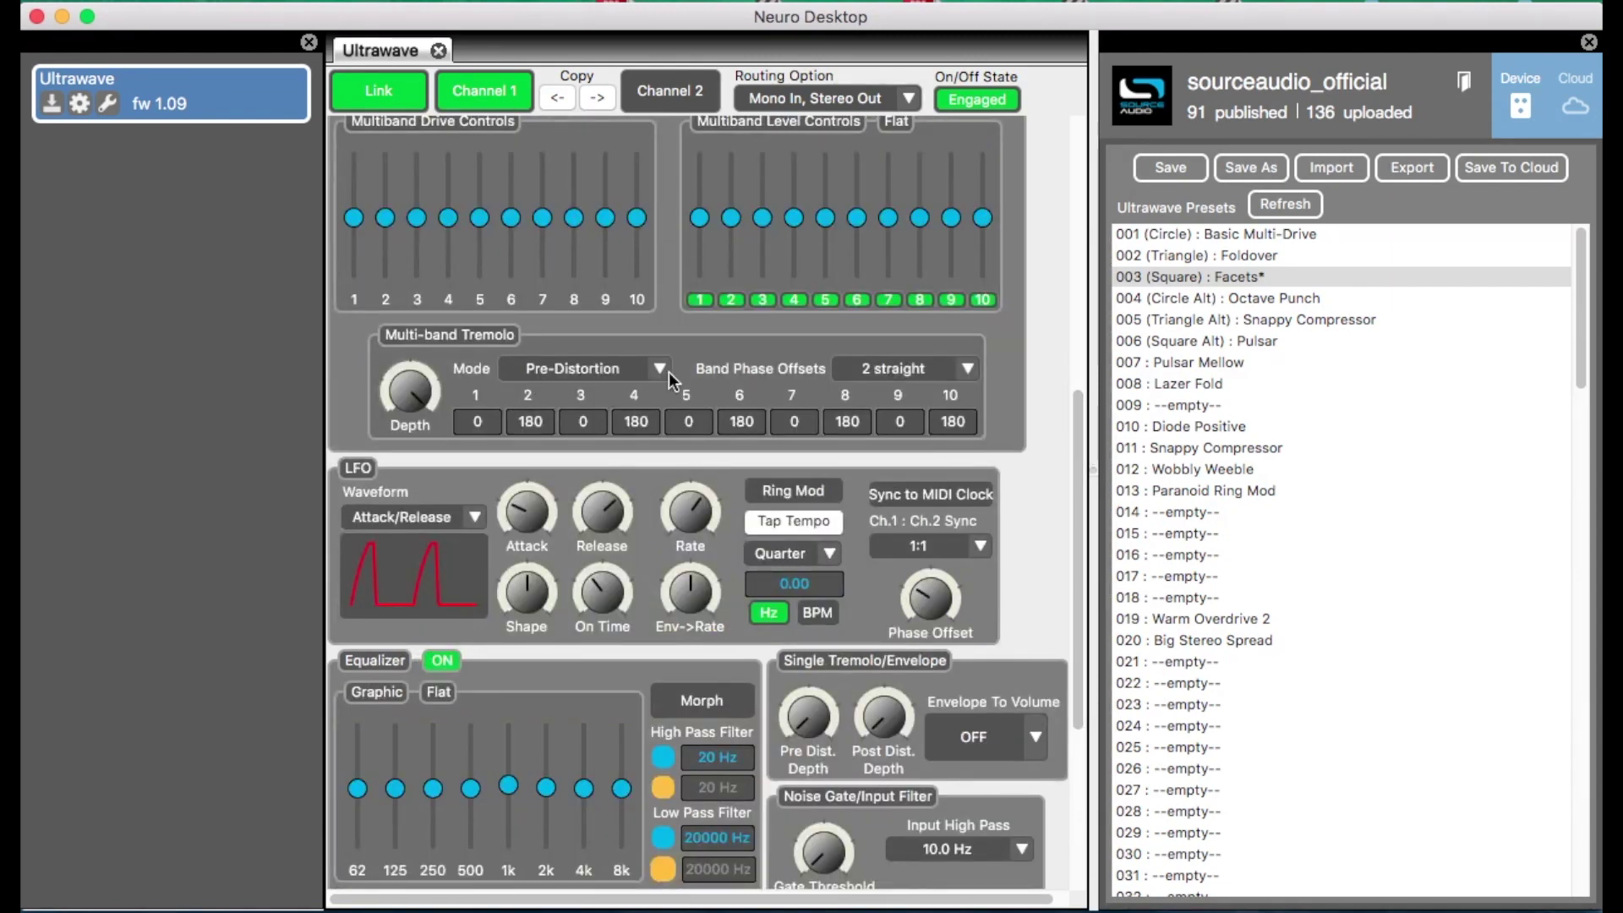
{"action": "left_click", "coordinate": [659, 369]}
{"action": "left_click", "coordinate": [535, 392]}
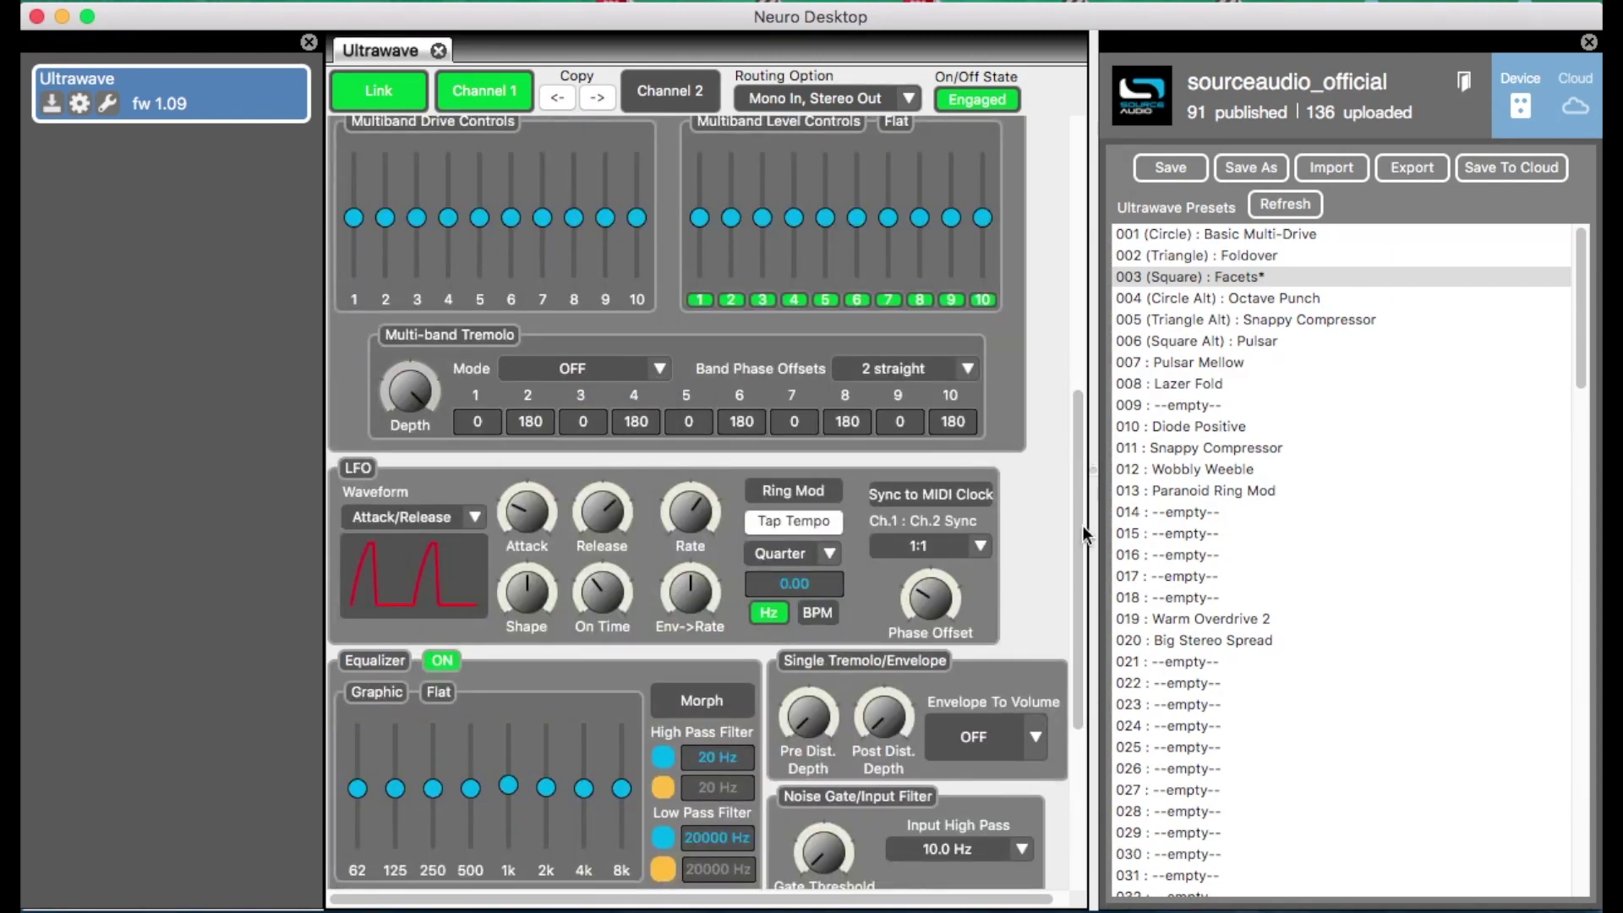
- Raise the single tremolo's Post Dist. Depth and turn the LFO's Phase Offset down to minimum
{"action": "left_click_drag", "start_coordinate": [1083, 533], "coordinate": [1057, 651]}
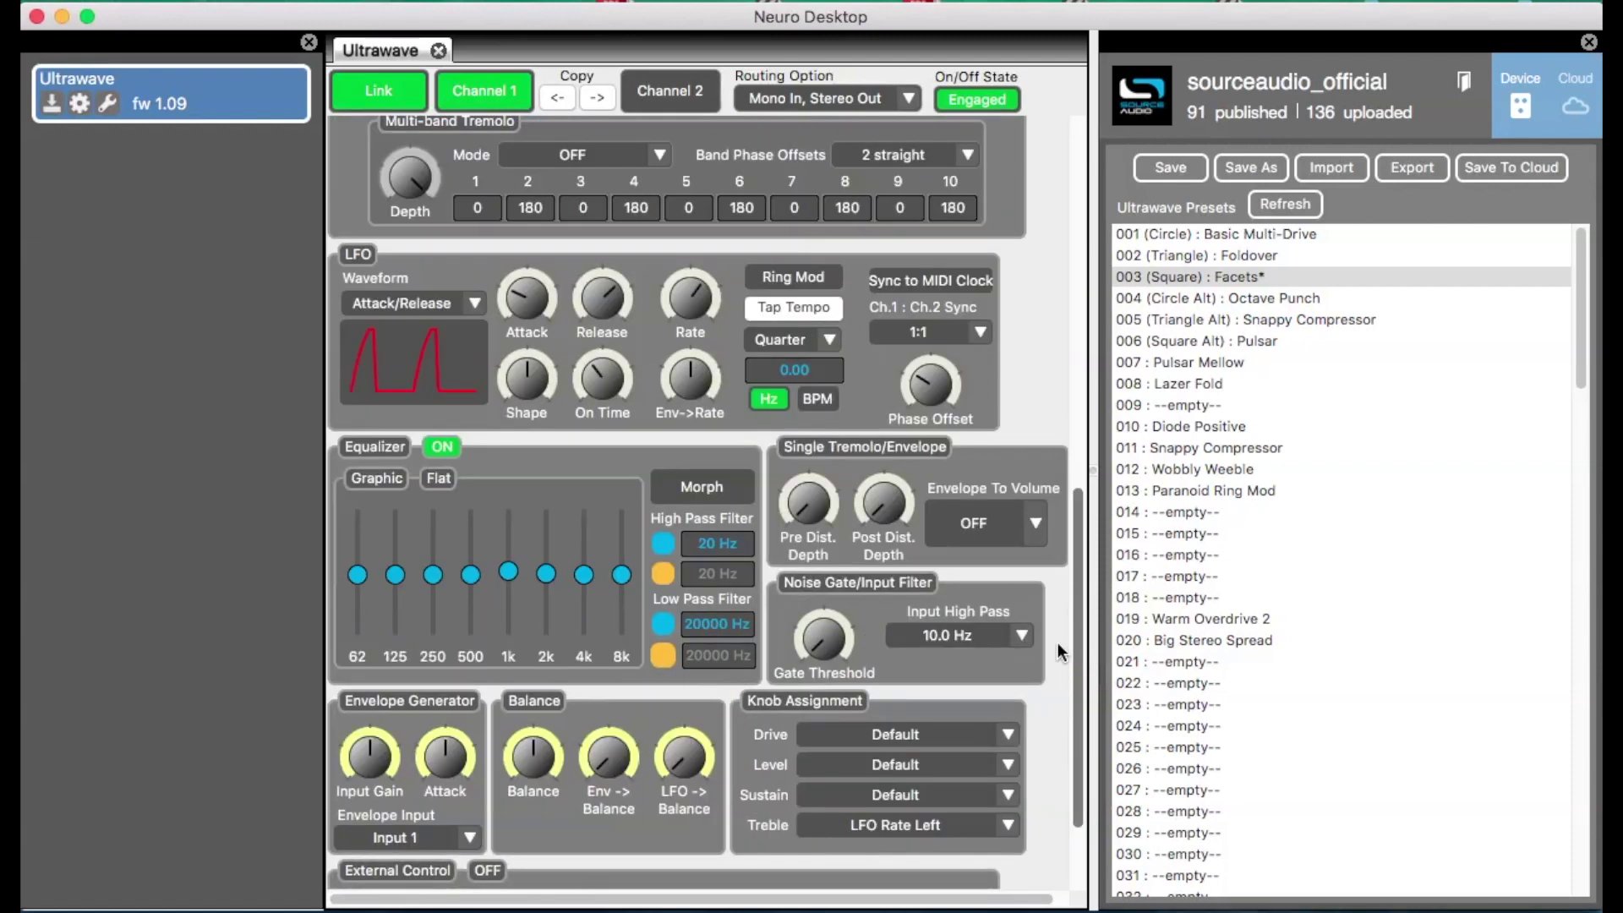
{"action": "scroll", "coordinate": [1057, 646], "scroll_direction": "down", "scroll_amount": 2}
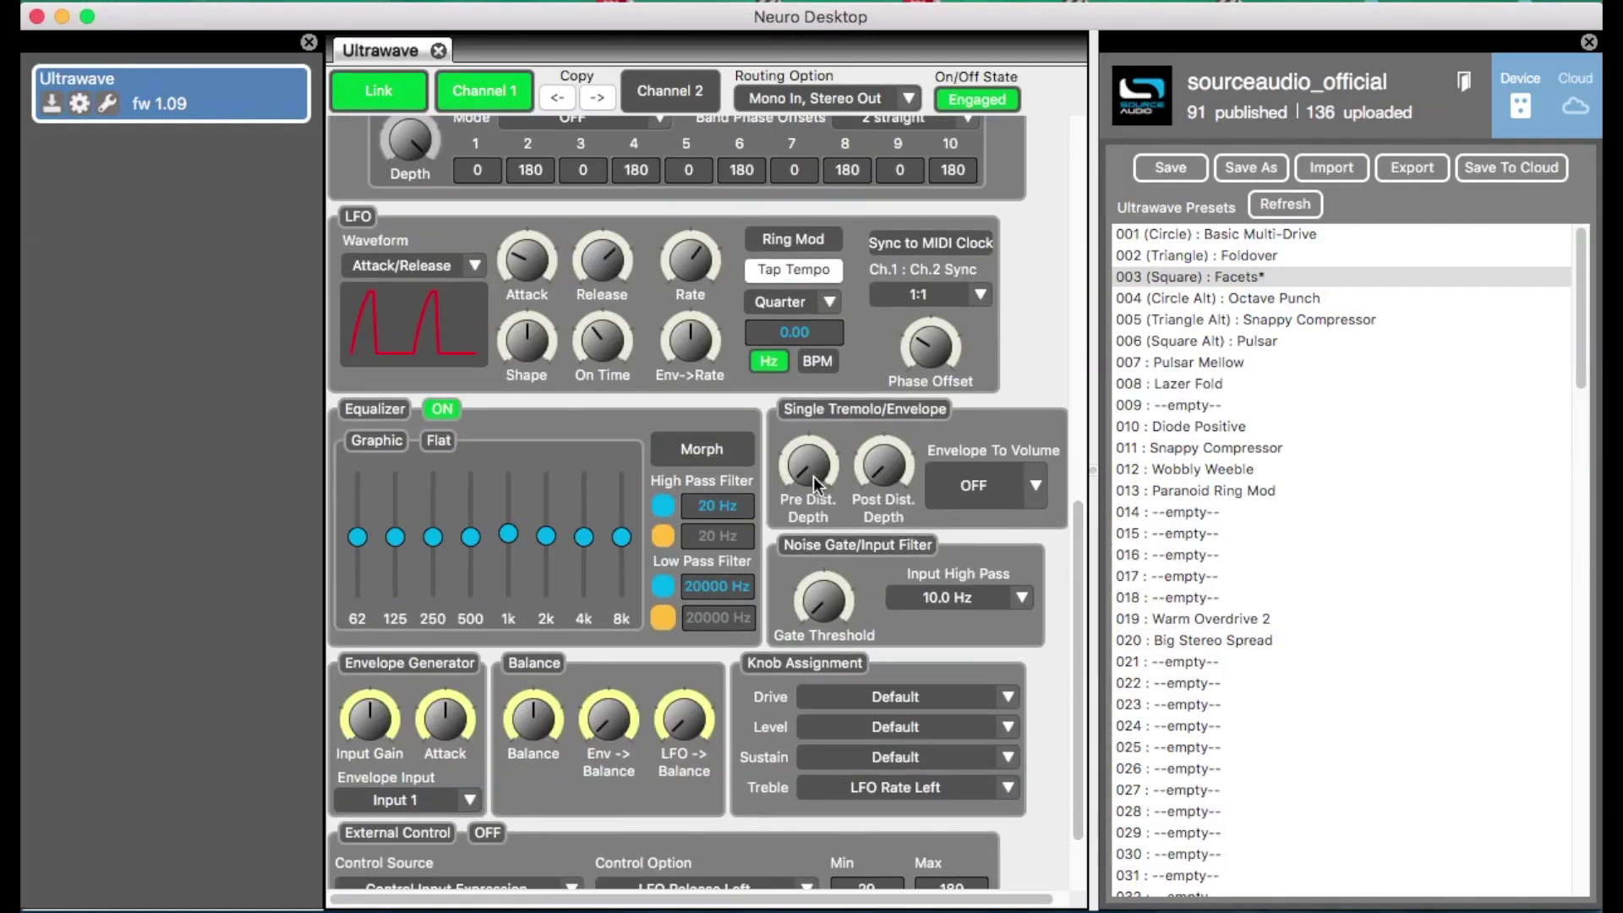
{"action": "left_click", "coordinate": [889, 487]}
{"action": "left_click_drag", "start_coordinate": [889, 486], "coordinate": [894, 394]}
{"action": "double_click", "coordinate": [875, 470]}
{"action": "left_click_drag", "start_coordinate": [924, 355], "coordinate": [929, 496]}
- Set the LFO waveform to Sine, raise its Rate and try the single tremolo's Pre Dist. Depth
{"action": "left_click", "coordinate": [475, 266]}
{"action": "left_click", "coordinate": [416, 286]}
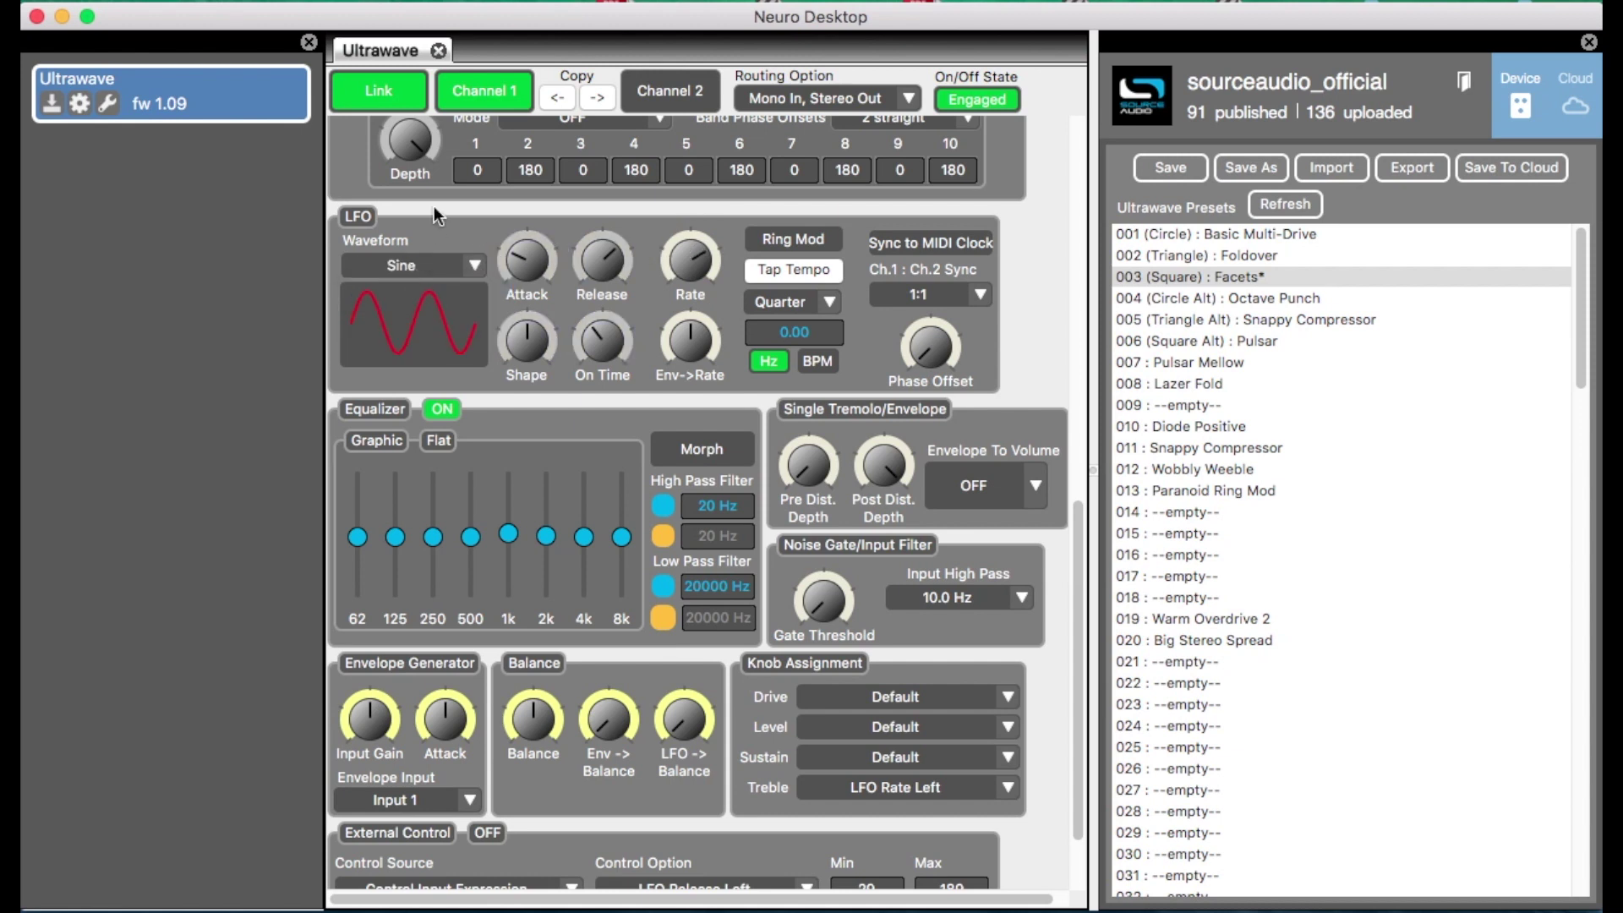
{"action": "left_click_drag", "start_coordinate": [679, 267], "coordinate": [674, 239]}
{"action": "left_click_drag", "start_coordinate": [800, 475], "coordinate": [767, 305]}
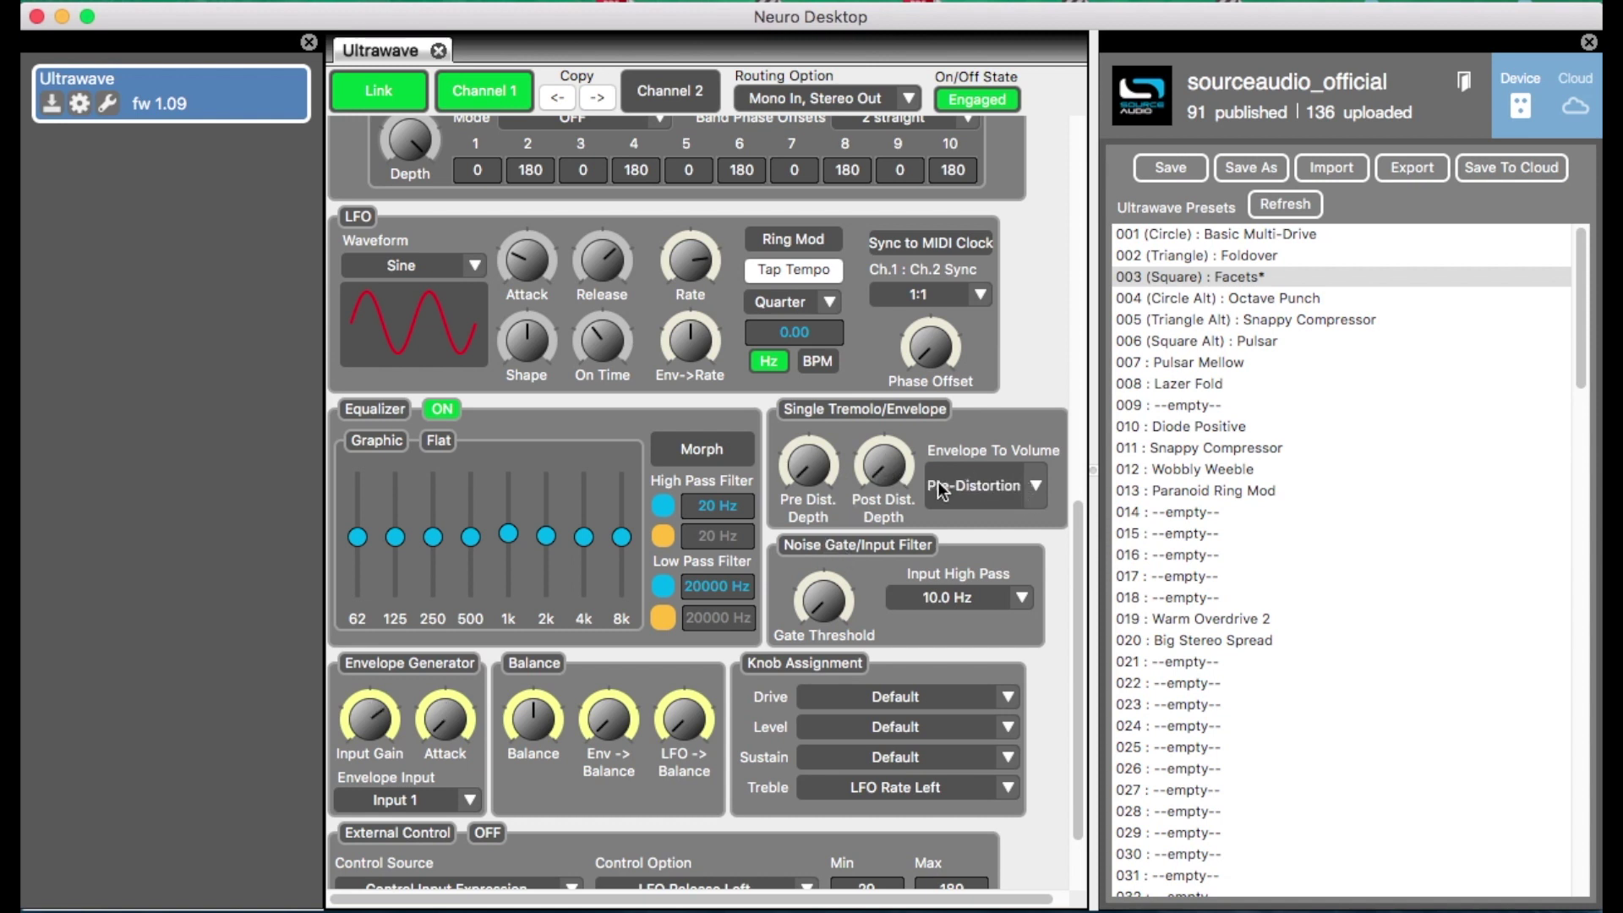
- Try Pre-Distortion for Envelope To Volume with a higher envelope Input Gain, and set Envelope To Volume back to OFF
{"action": "left_click", "coordinate": [1036, 491]}
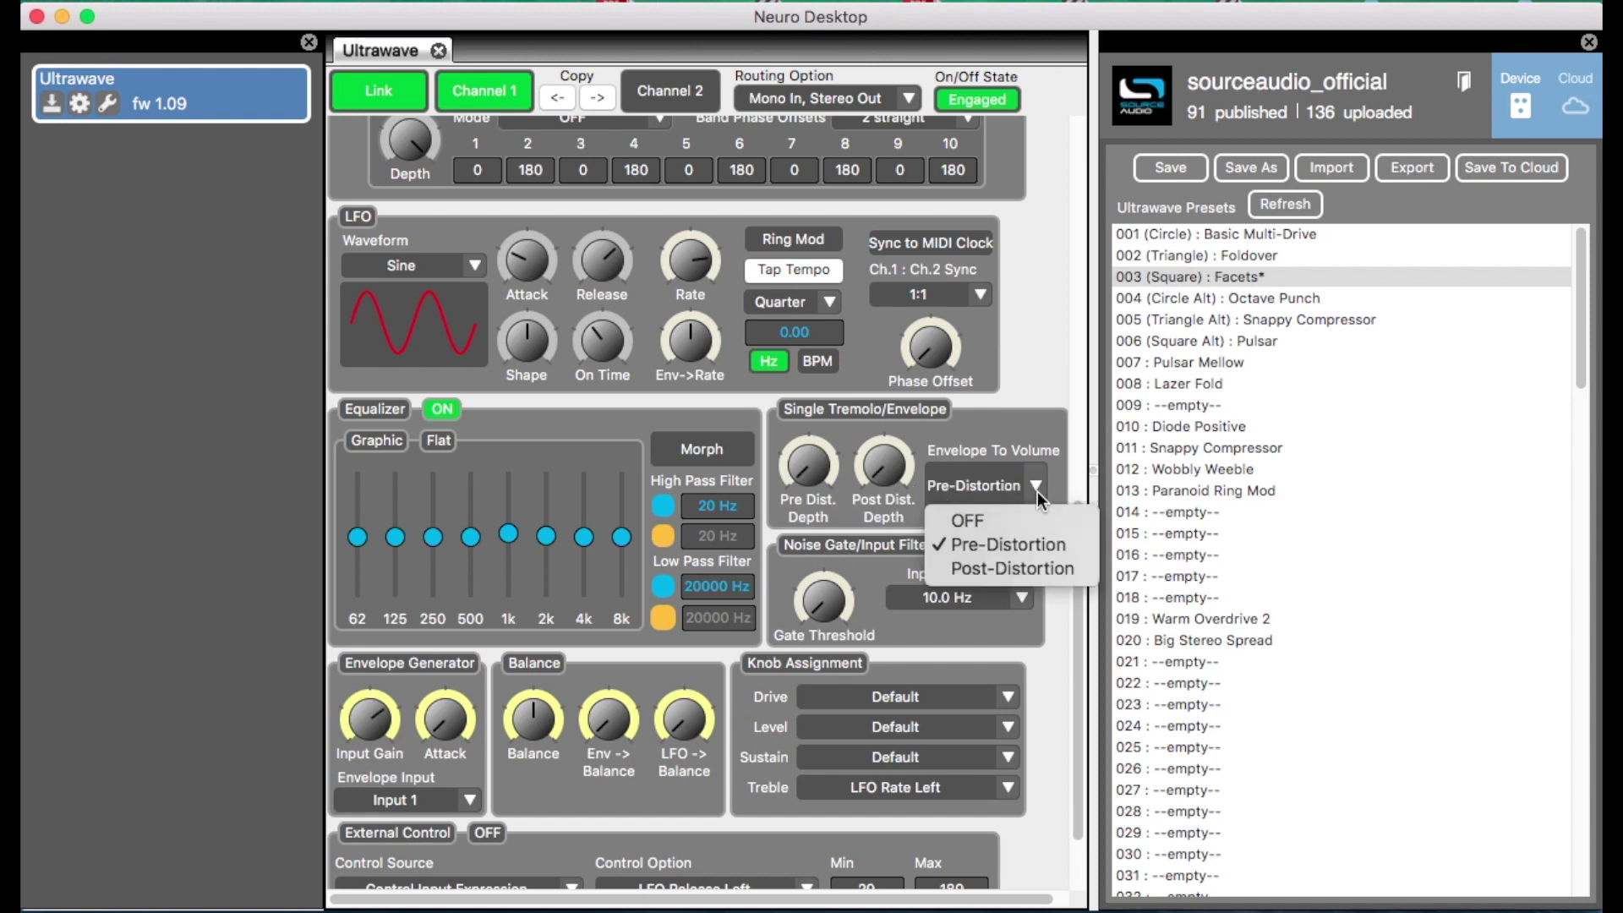
{"action": "left_click", "coordinate": [1001, 545]}
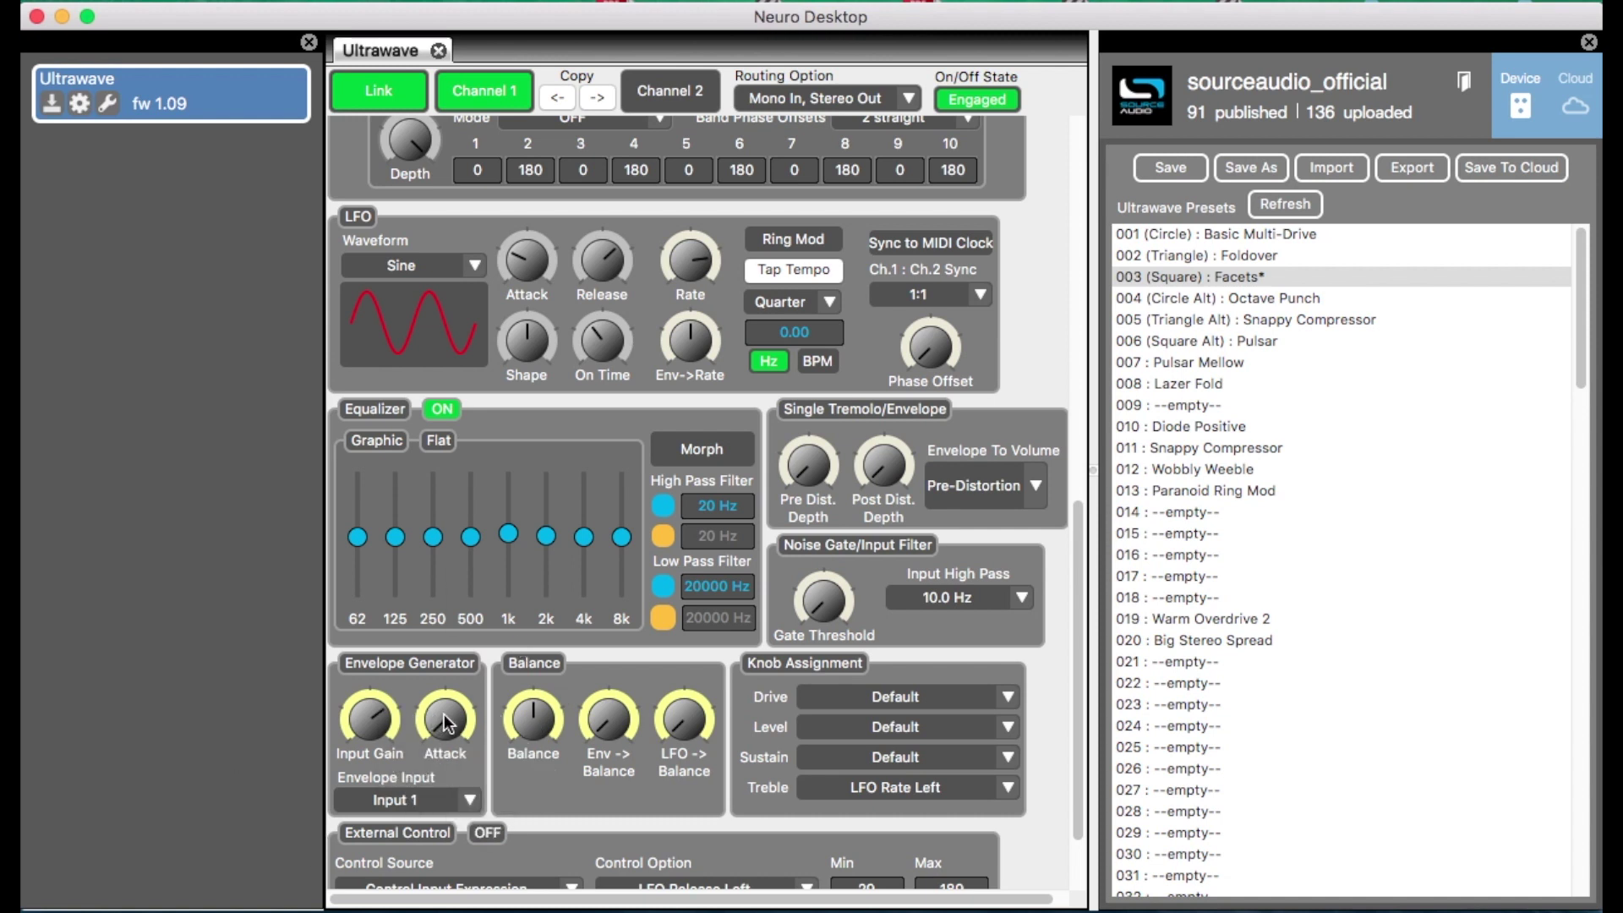
{"action": "left_click_drag", "start_coordinate": [1073, 640], "coordinate": [1070, 687]}
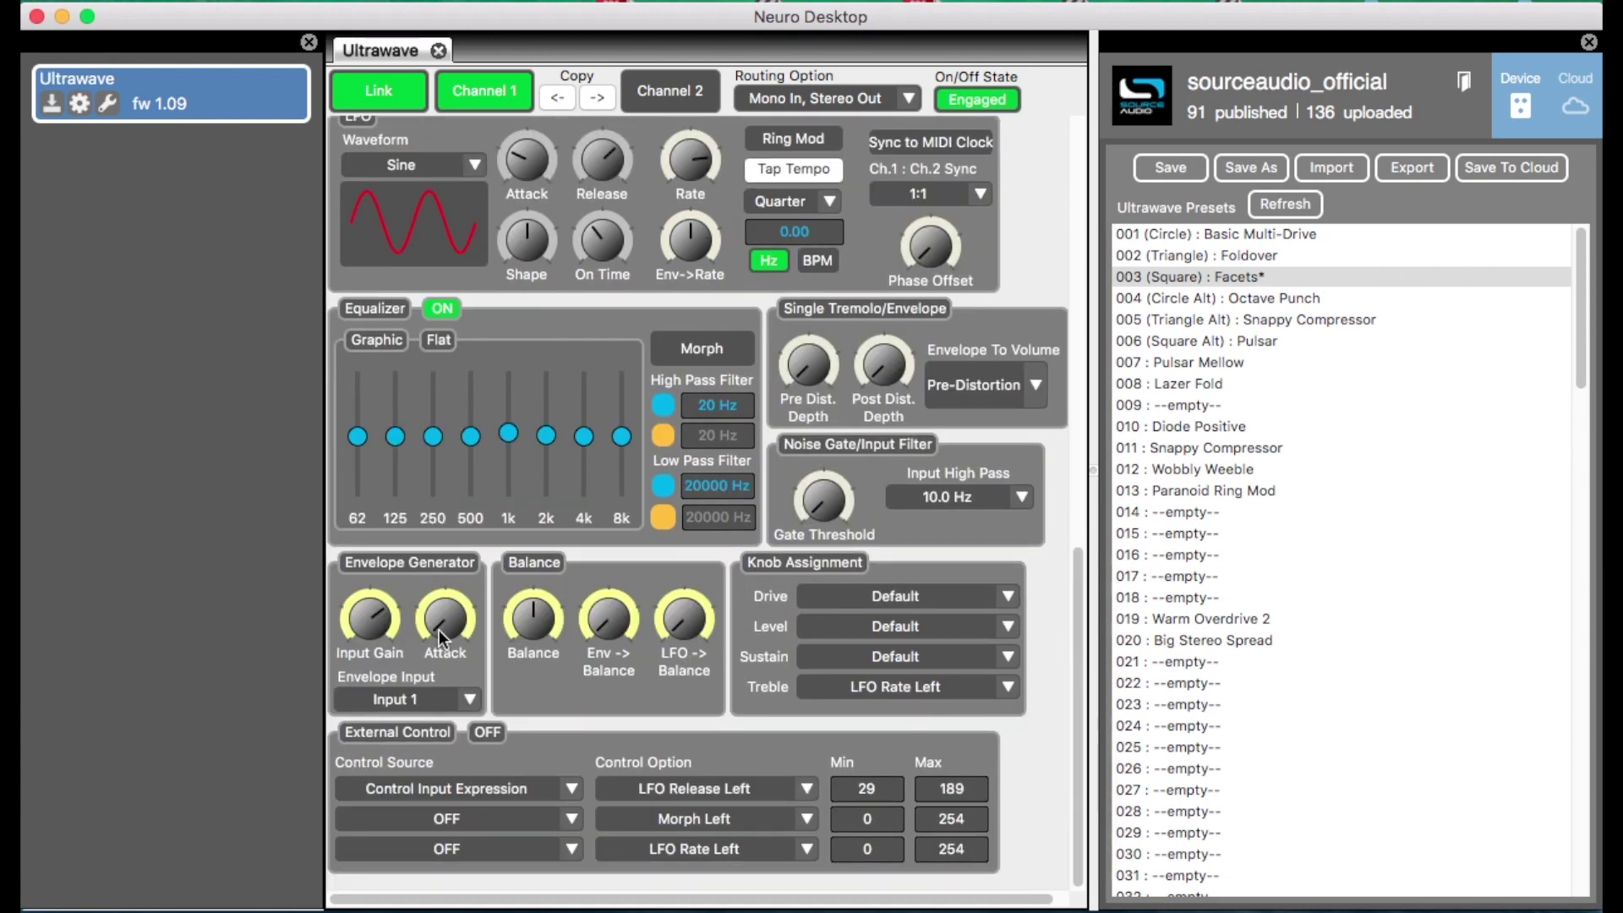
{"action": "left_click", "coordinate": [361, 601]}
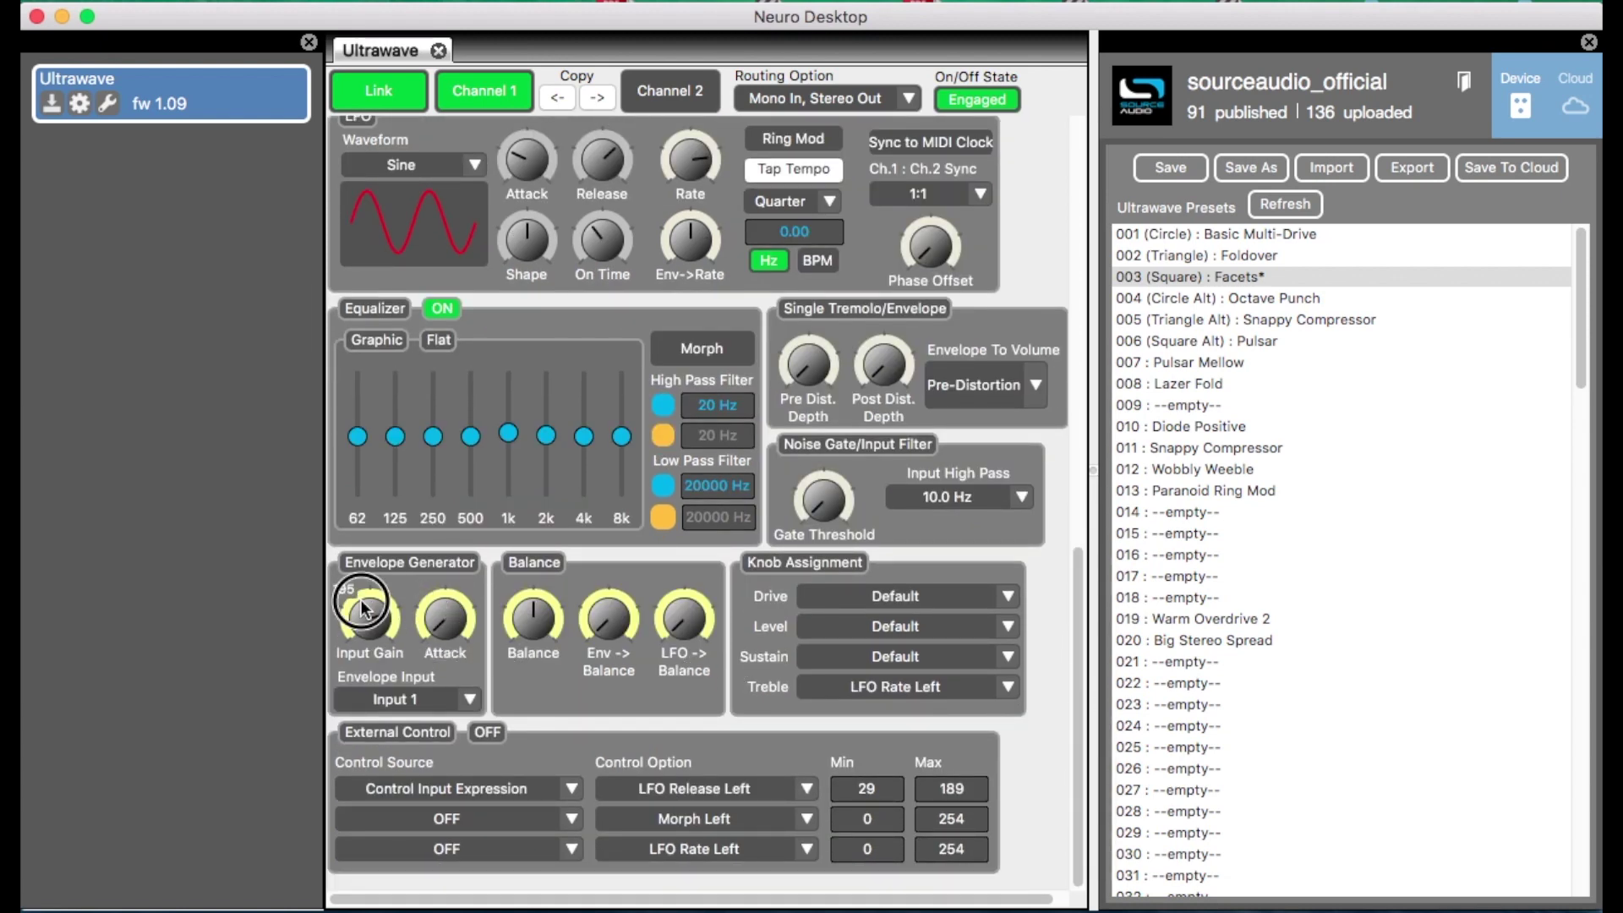
{"action": "left_click_drag", "start_coordinate": [362, 609], "coordinate": [350, 588]}
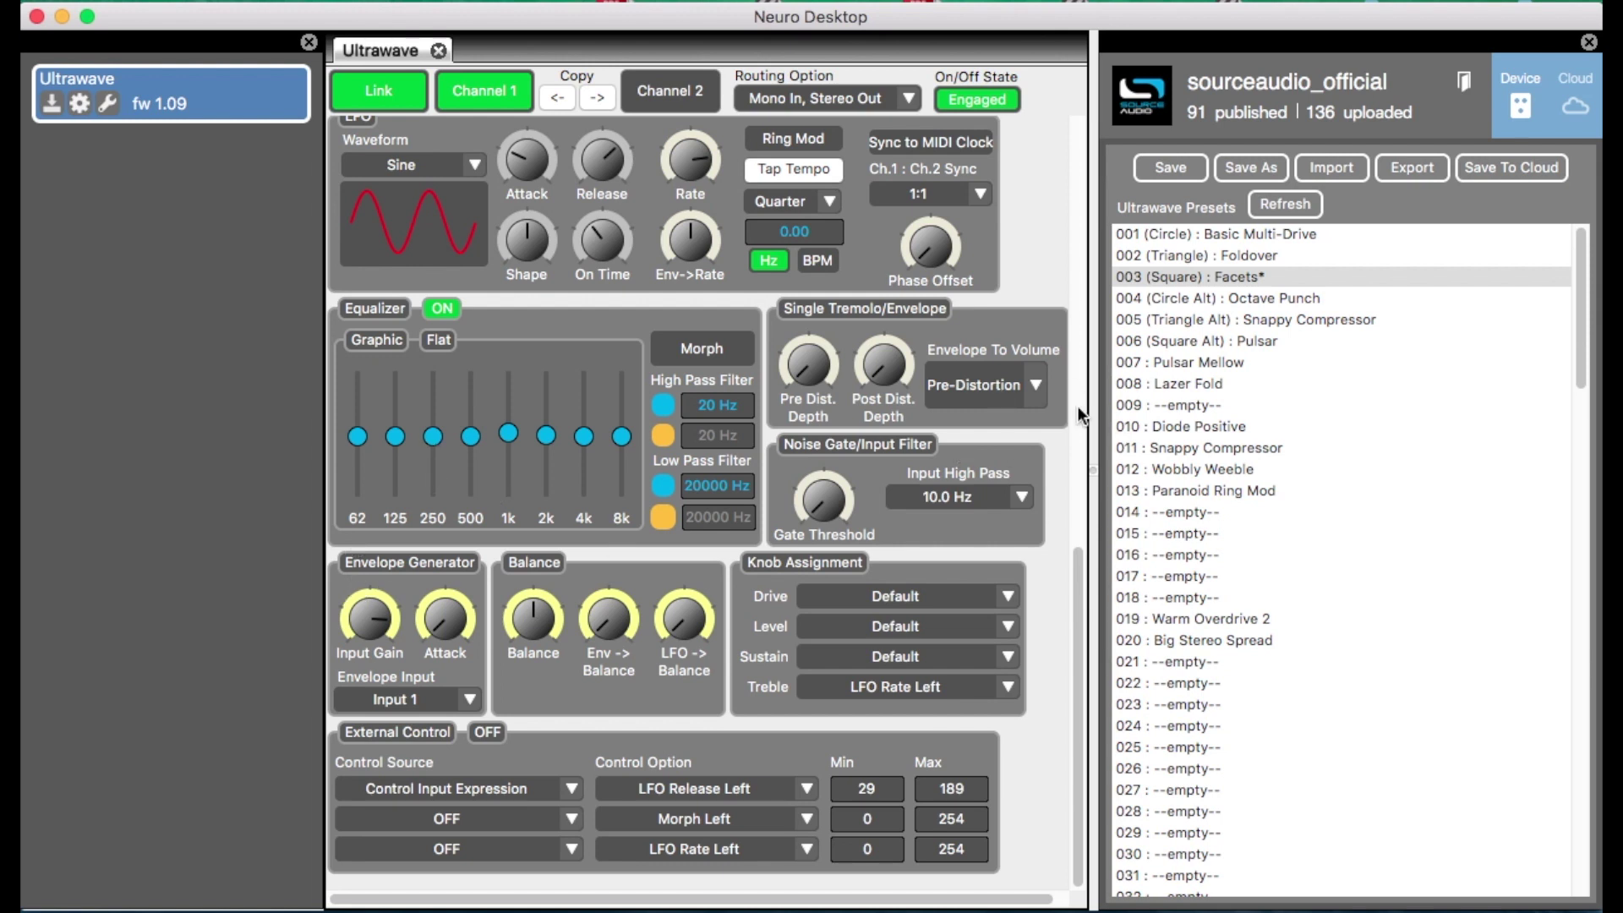
{"action": "left_click", "coordinate": [1038, 387]}
{"action": "left_click", "coordinate": [963, 417]}
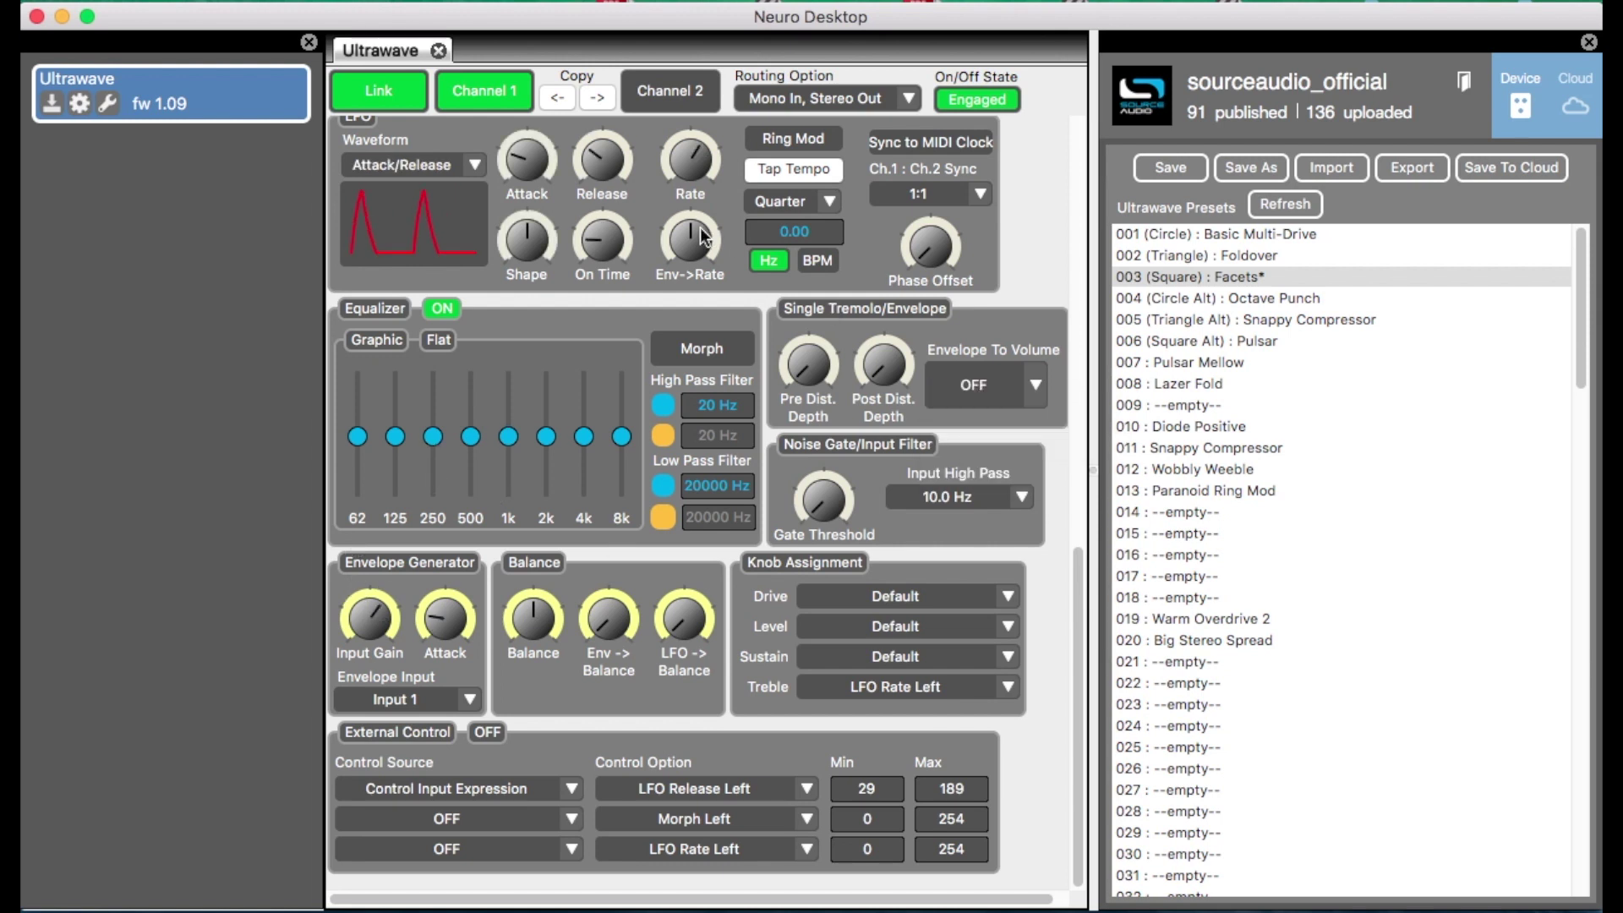
- Raise the LFO's Env->Rate so the envelope drives the LFO speed
{"action": "left_click_drag", "start_coordinate": [684, 244], "coordinate": [691, 147]}
{"action": "mouse_move", "coordinate": [685, 173]}
{"action": "scroll", "coordinate": [676, 186], "scroll_direction": "up", "scroll_amount": 1}
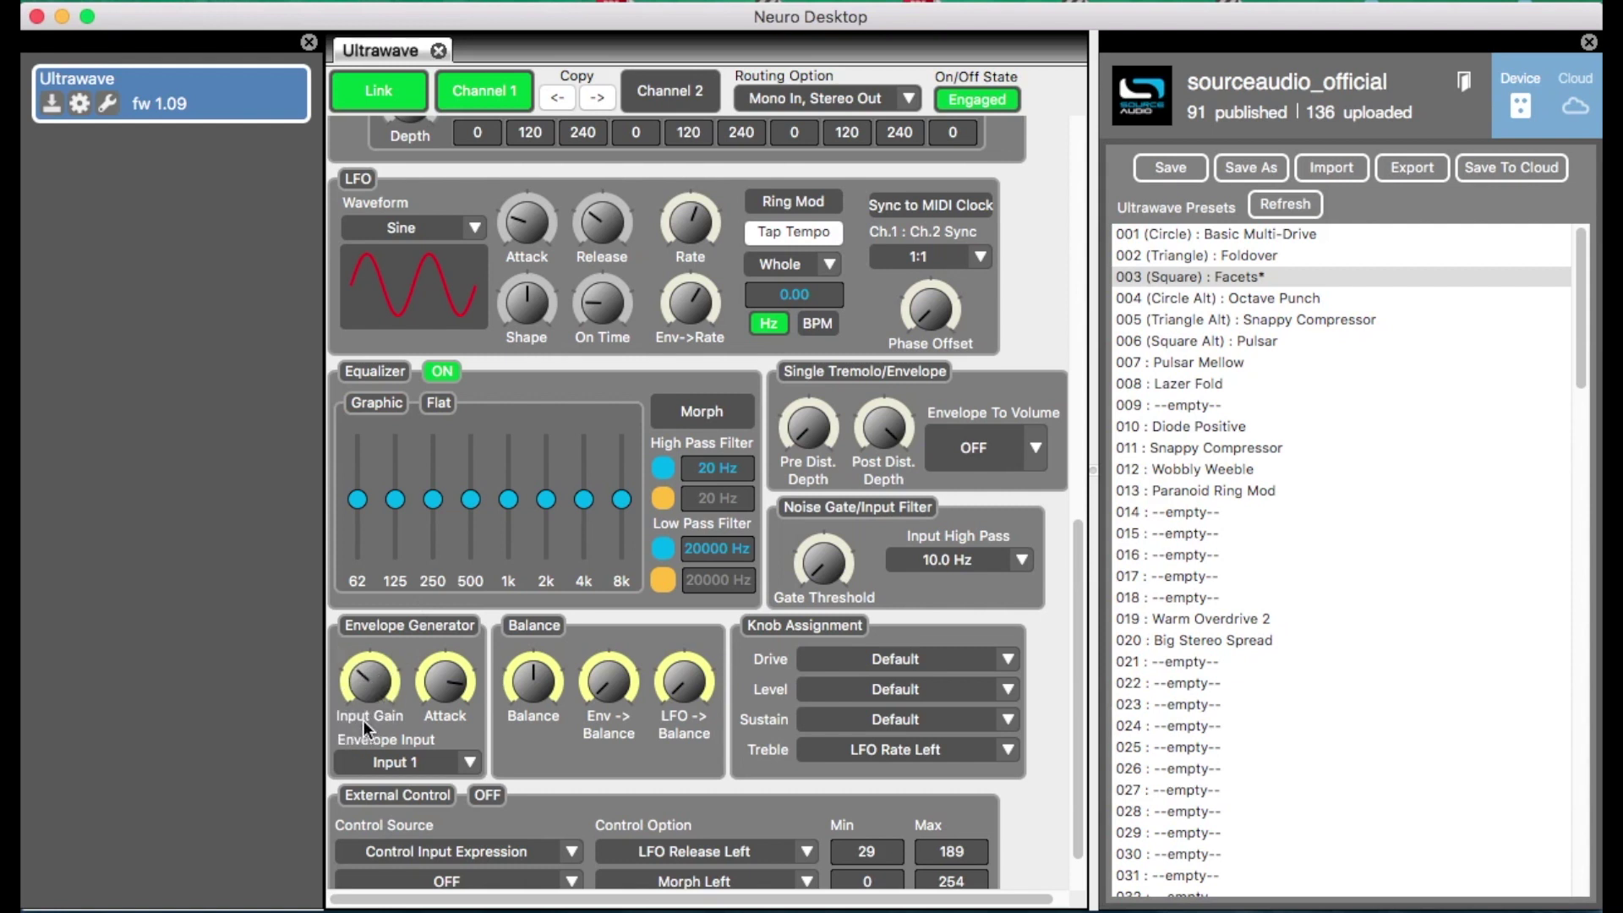
- Load preset 019 Warm Overdrive 2 and try its Balance control
{"action": "left_click", "coordinate": [1185, 625]}
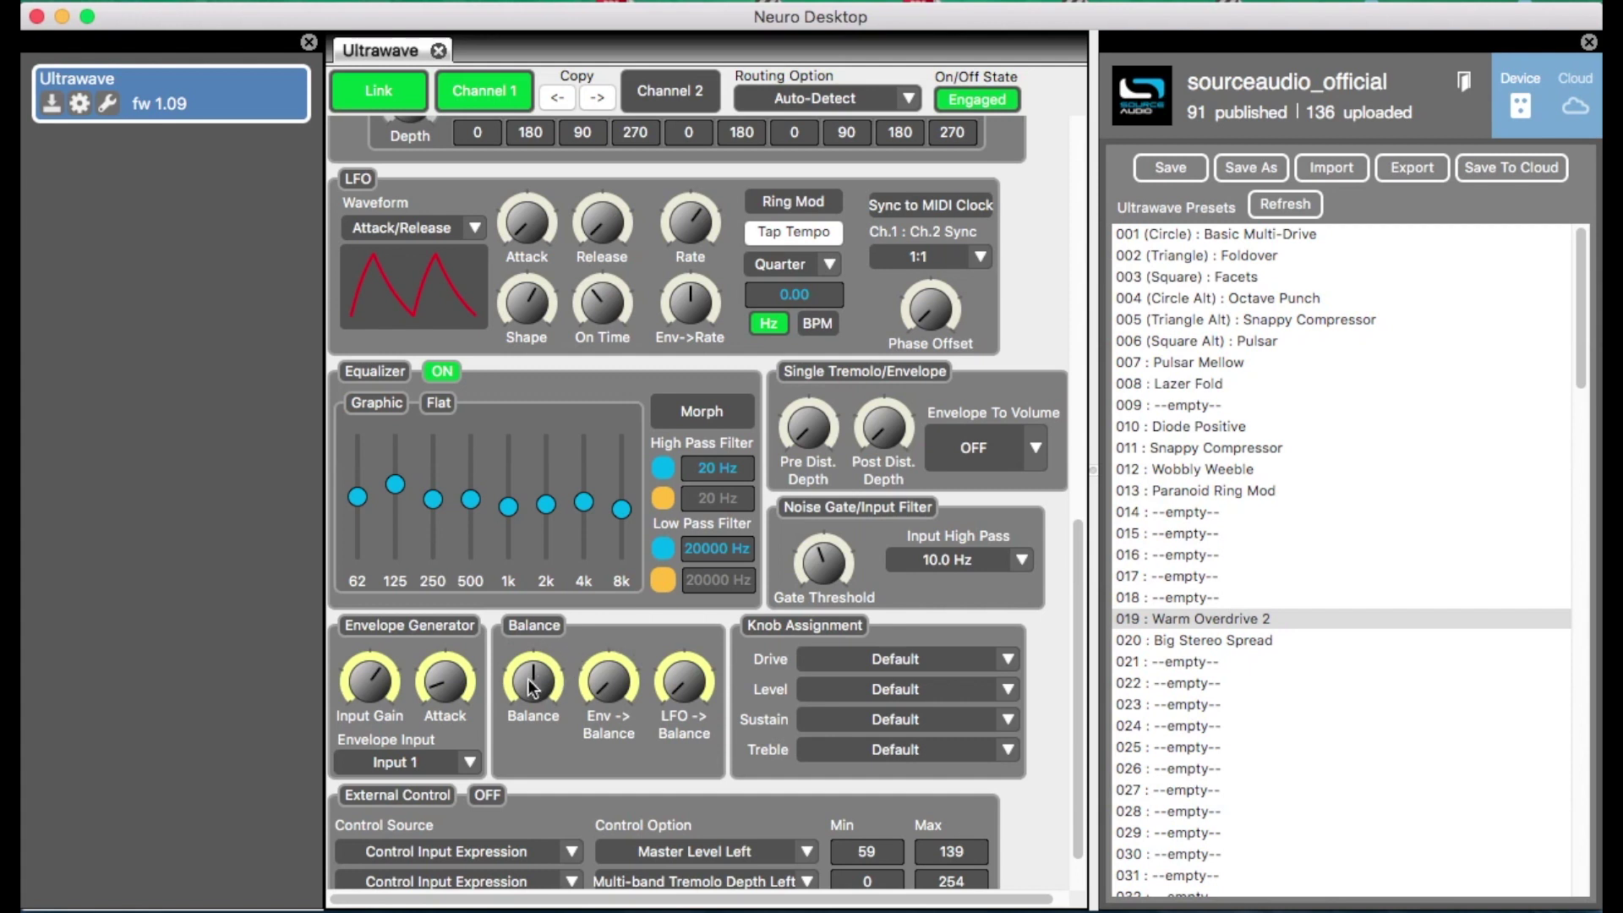
{"action": "left_click_drag", "start_coordinate": [539, 676], "coordinate": [522, 609]}
- Examine the parameters that can be assigned to the Sustain knob, leaving it at Default
{"action": "left_click", "coordinate": [1006, 718]}
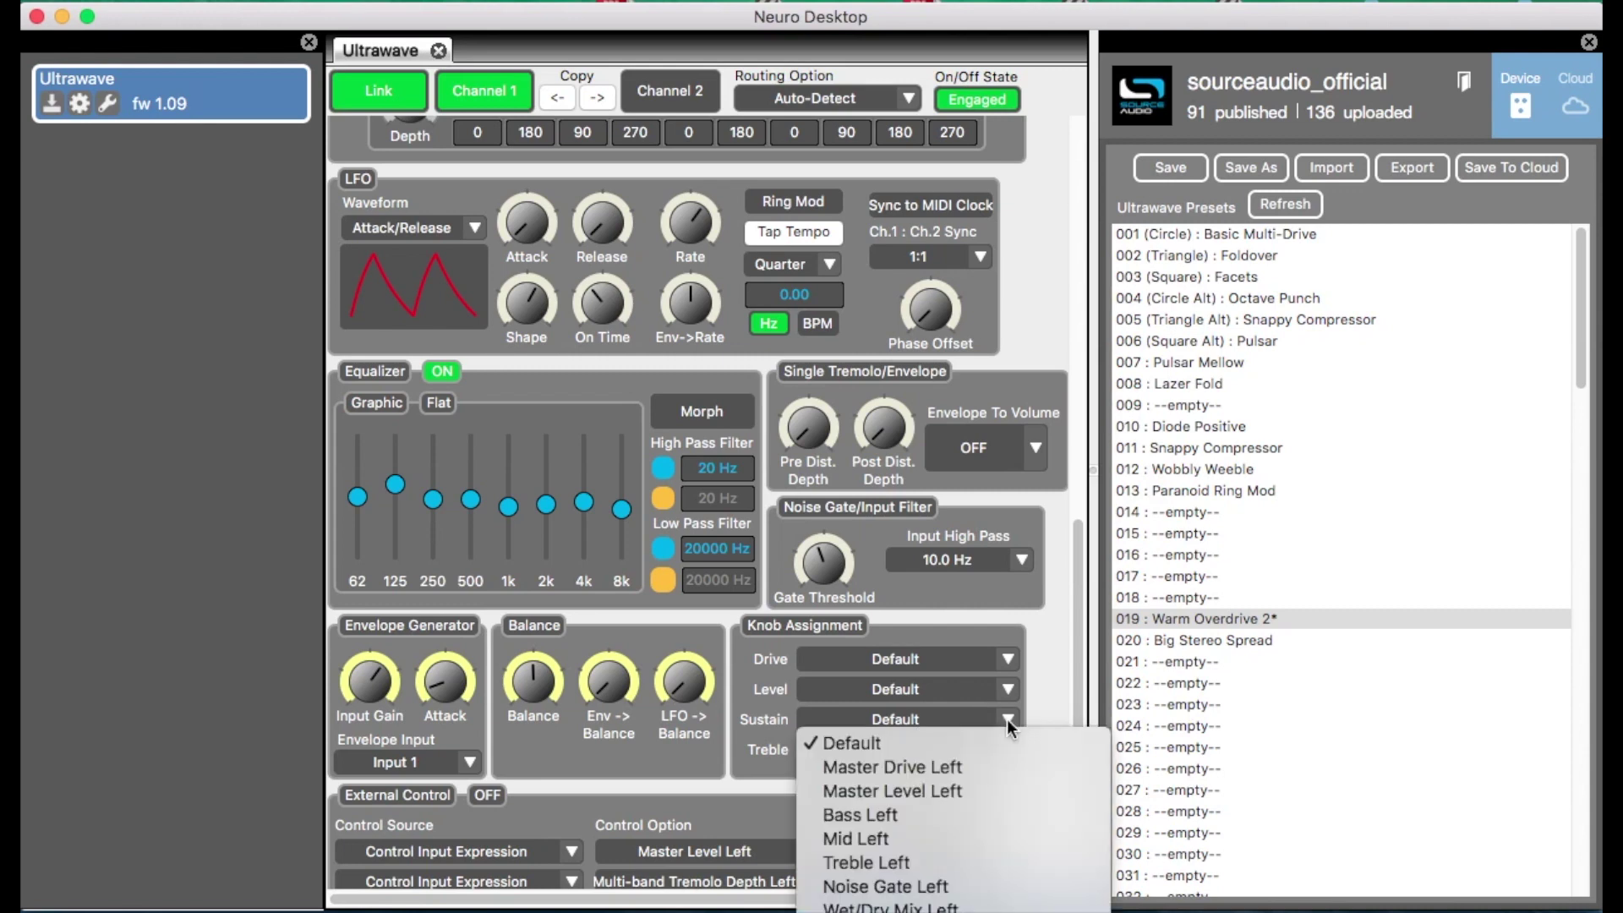
{"action": "scroll", "coordinate": [966, 849], "scroll_direction": "down", "scroll_amount": 15}
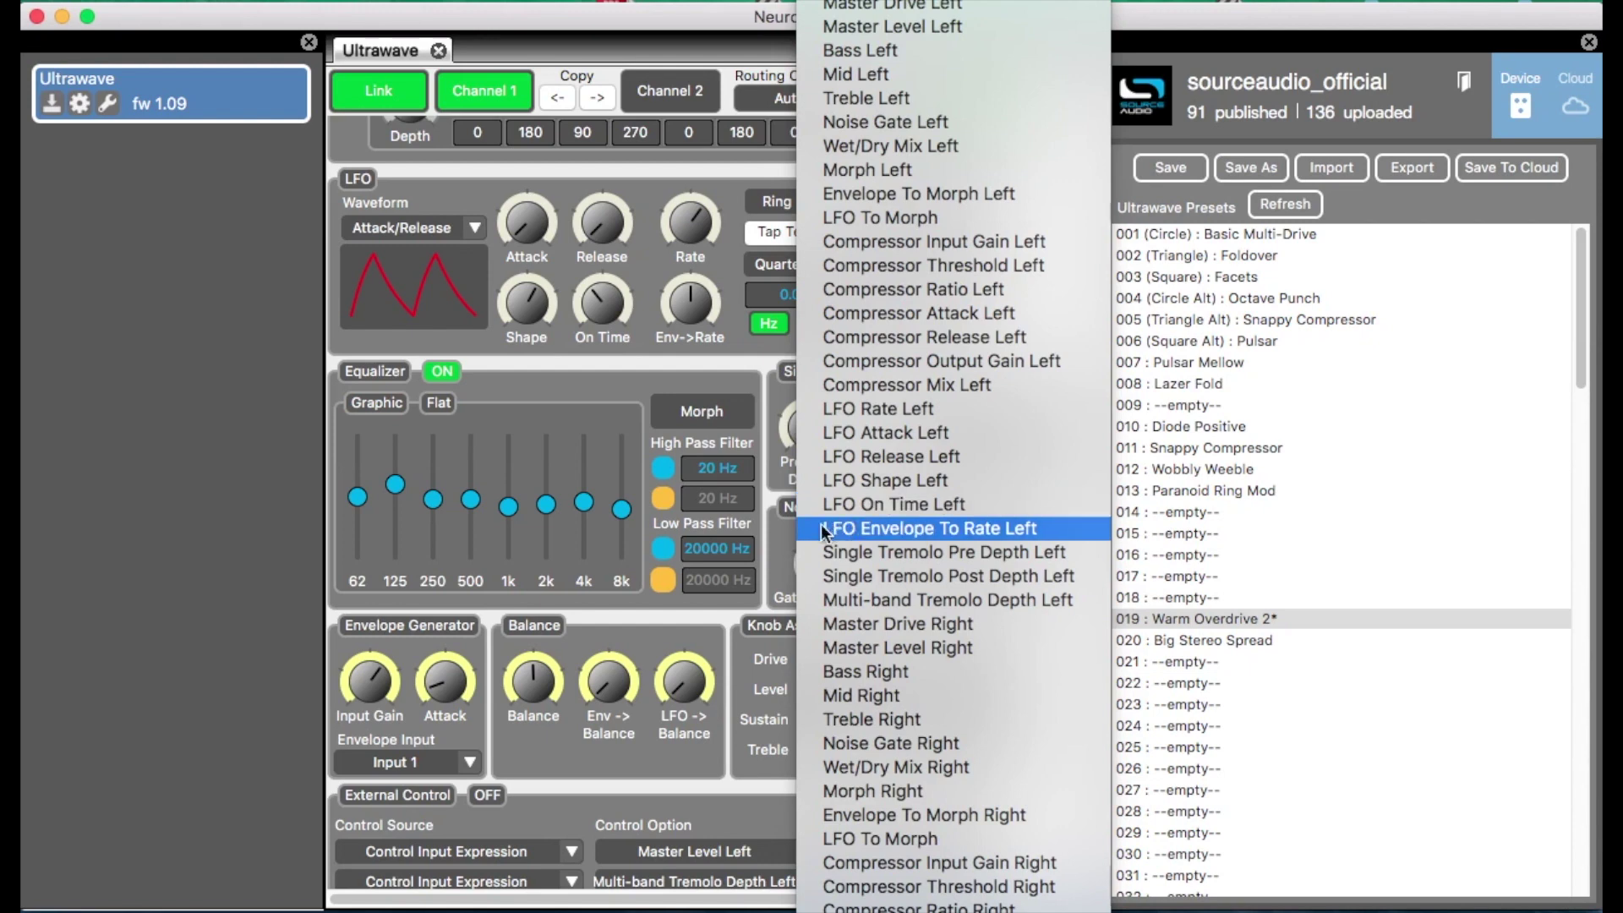
{"action": "left_click", "coordinate": [774, 540]}
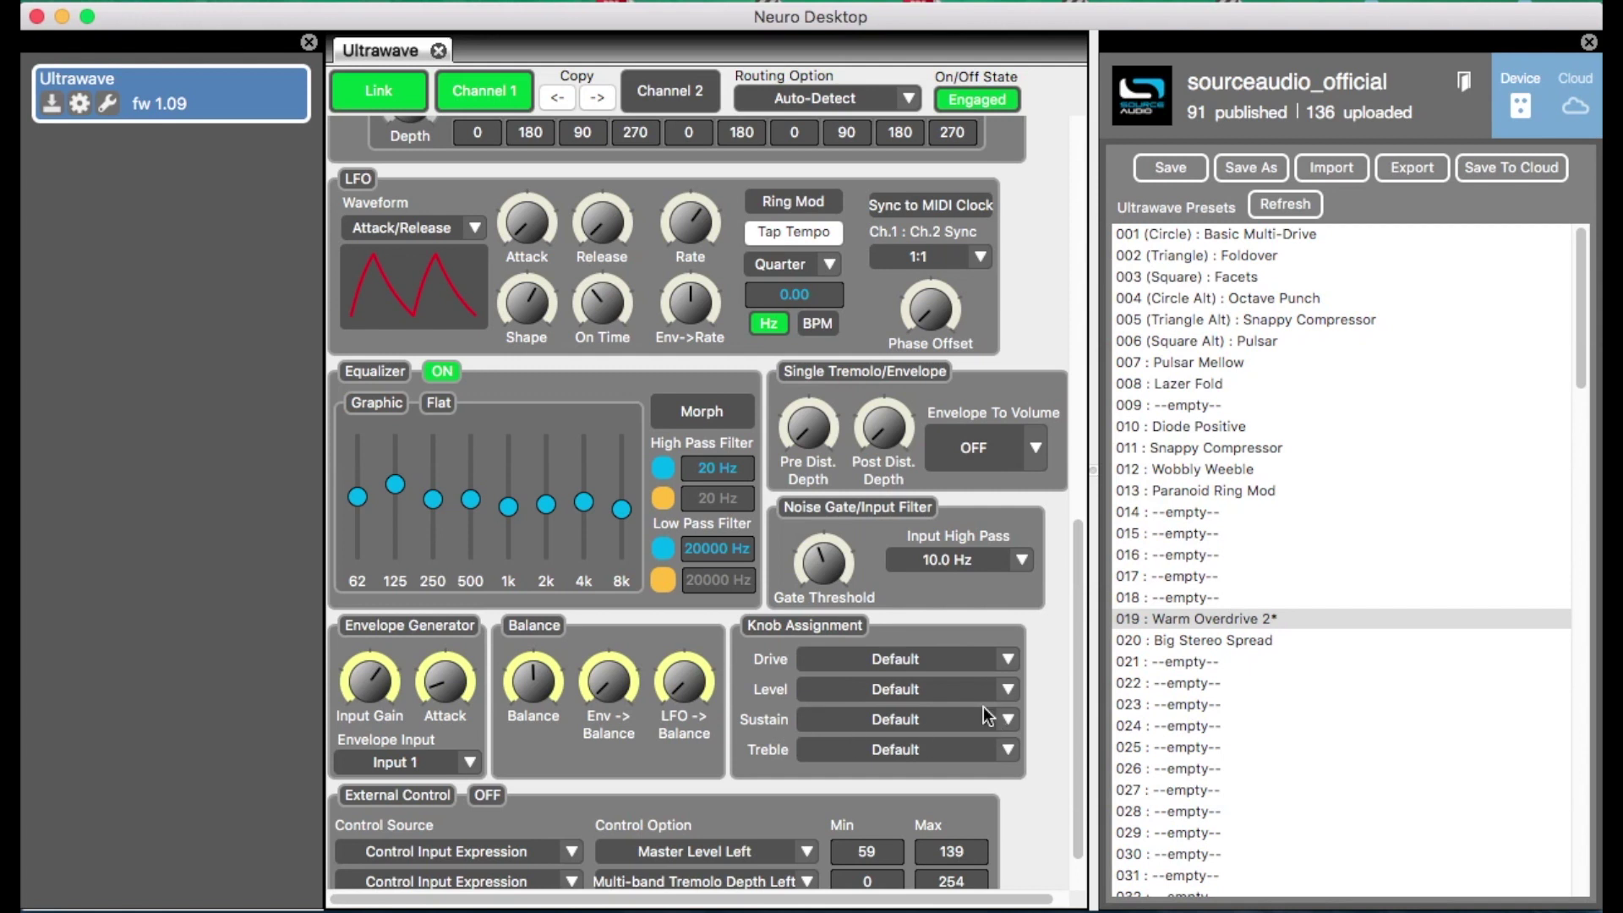
- Load preset 010 Diode Positive and bring its External Control settings into view
{"action": "left_click_drag", "start_coordinate": [1075, 671], "coordinate": [1068, 854]}
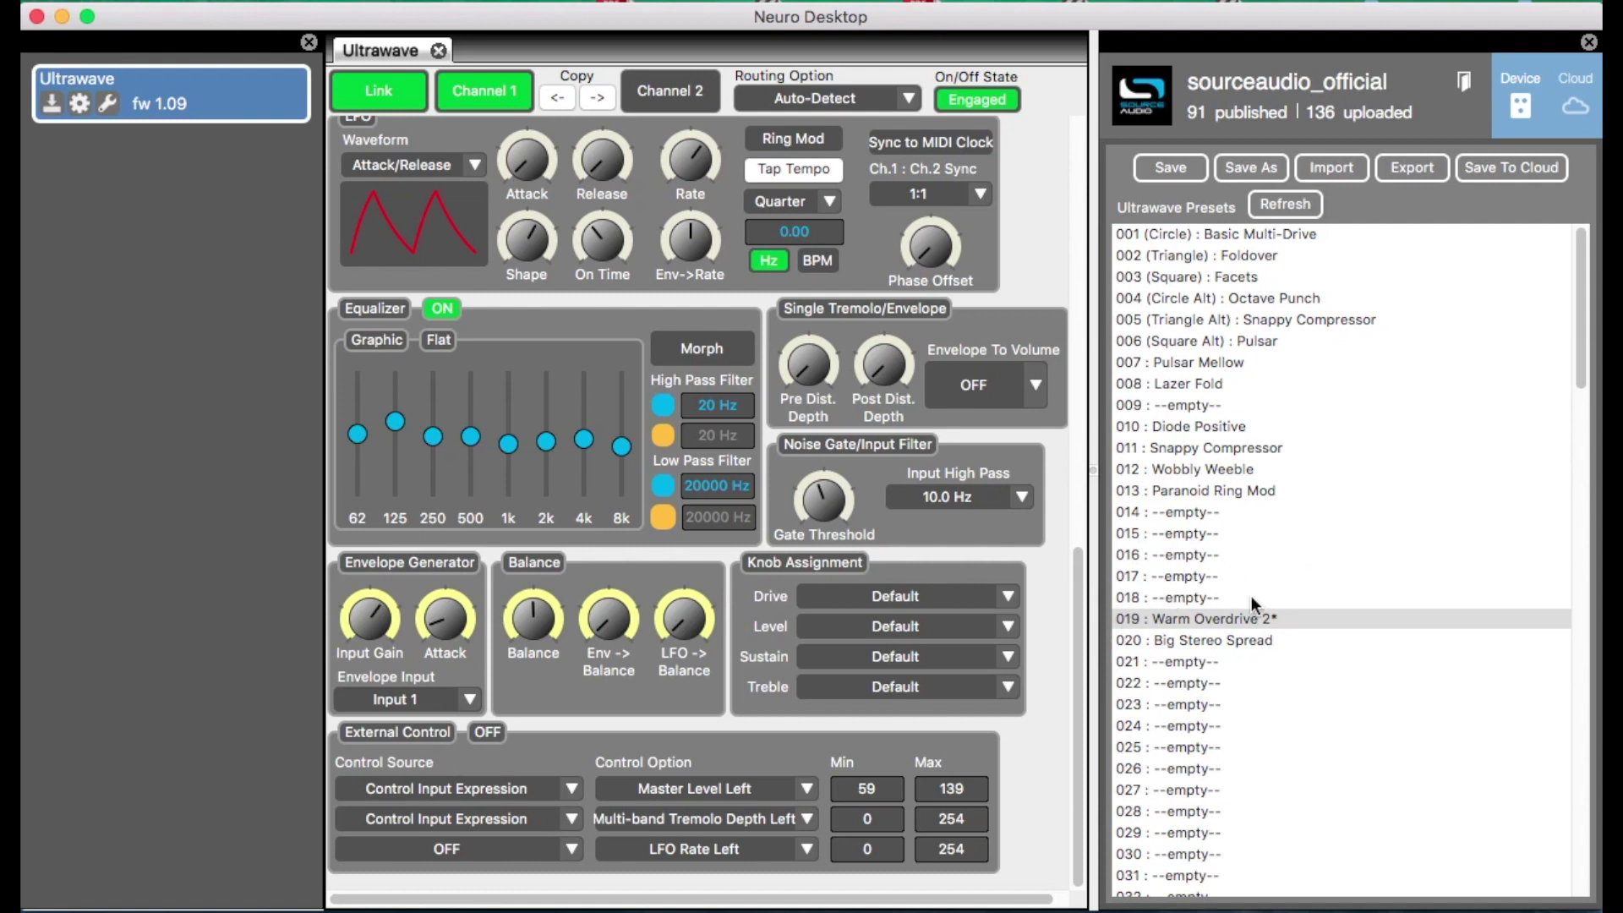
{"action": "left_click", "coordinate": [1202, 430]}
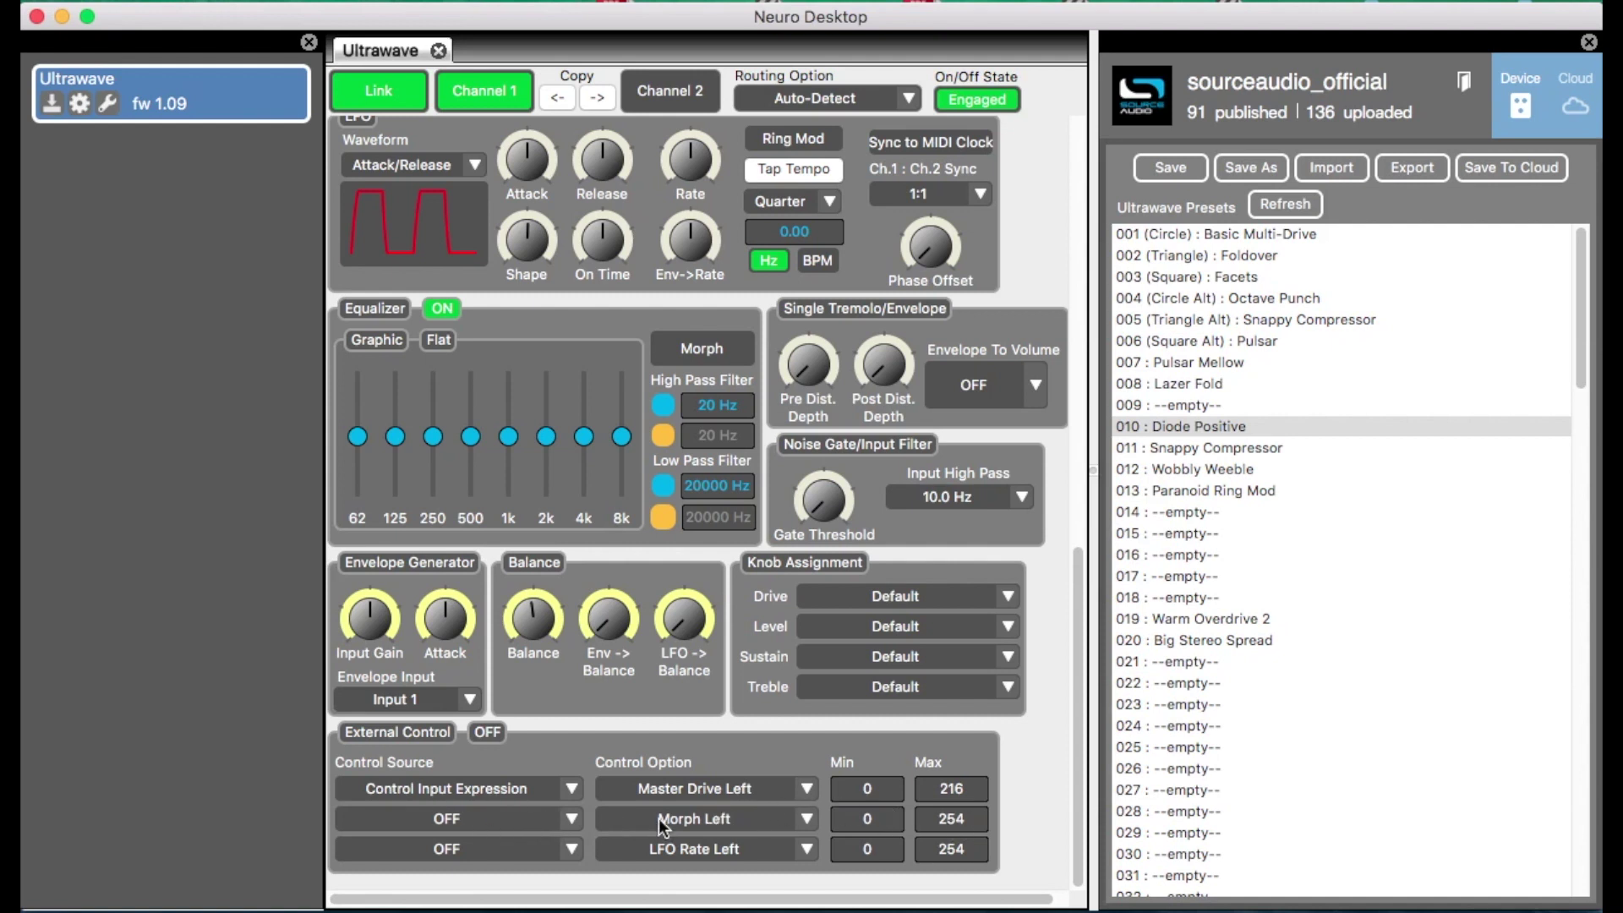
- Examine the control sources available for the first External Control assignment, leaving it at Control Input Expression
{"action": "left_click", "coordinate": [572, 789]}
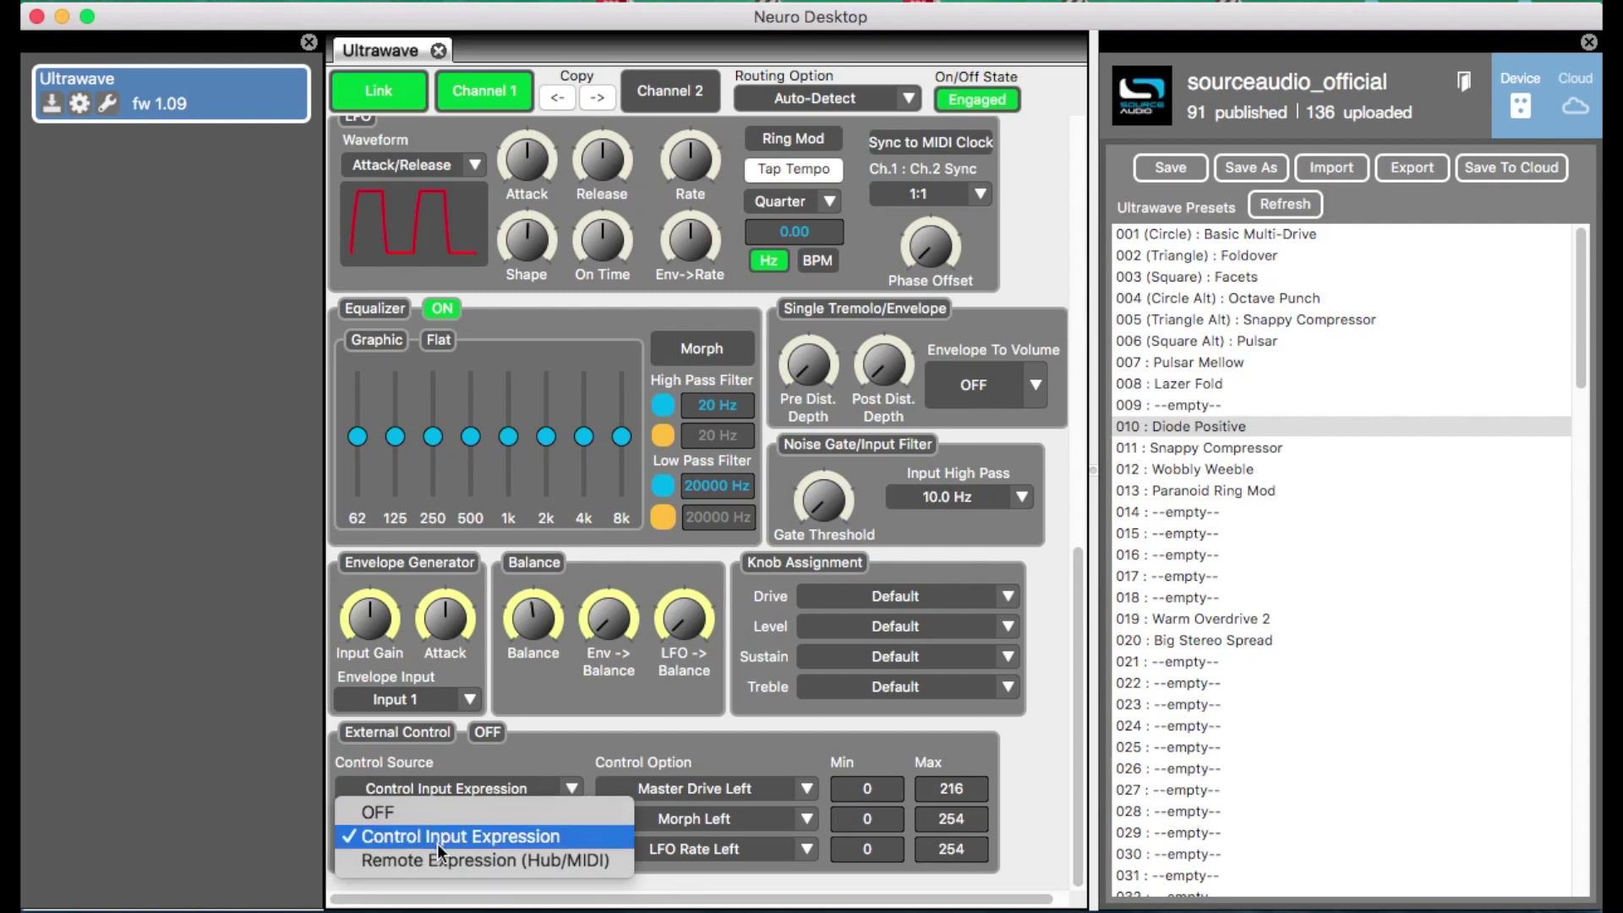
{"action": "left_click", "coordinate": [507, 834]}
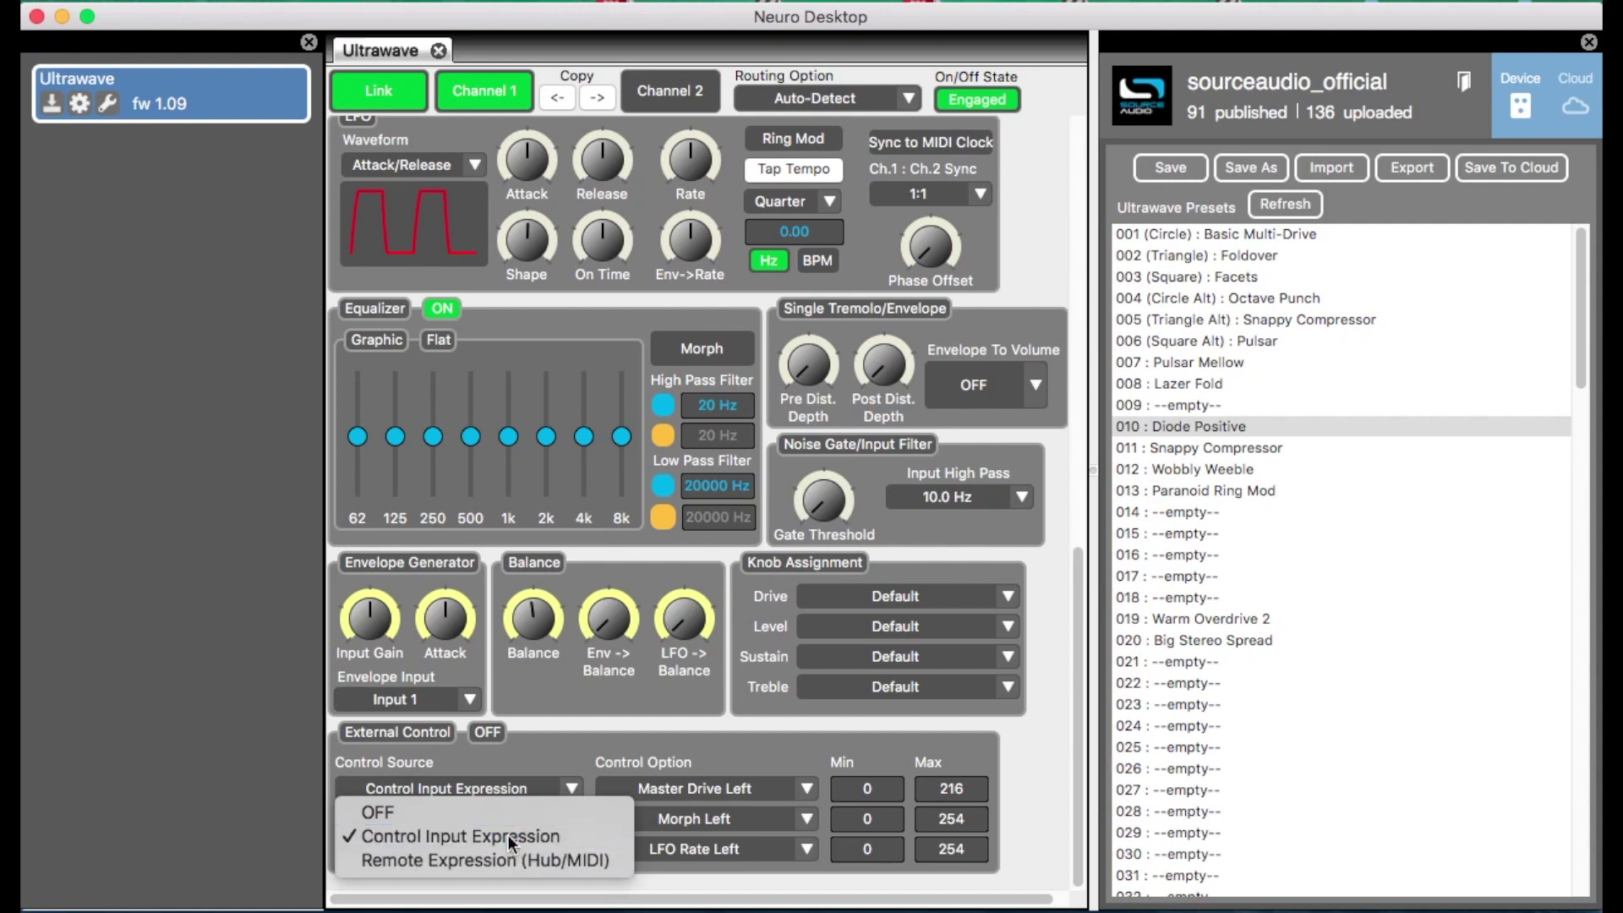
{"action": "left_click", "coordinate": [571, 791]}
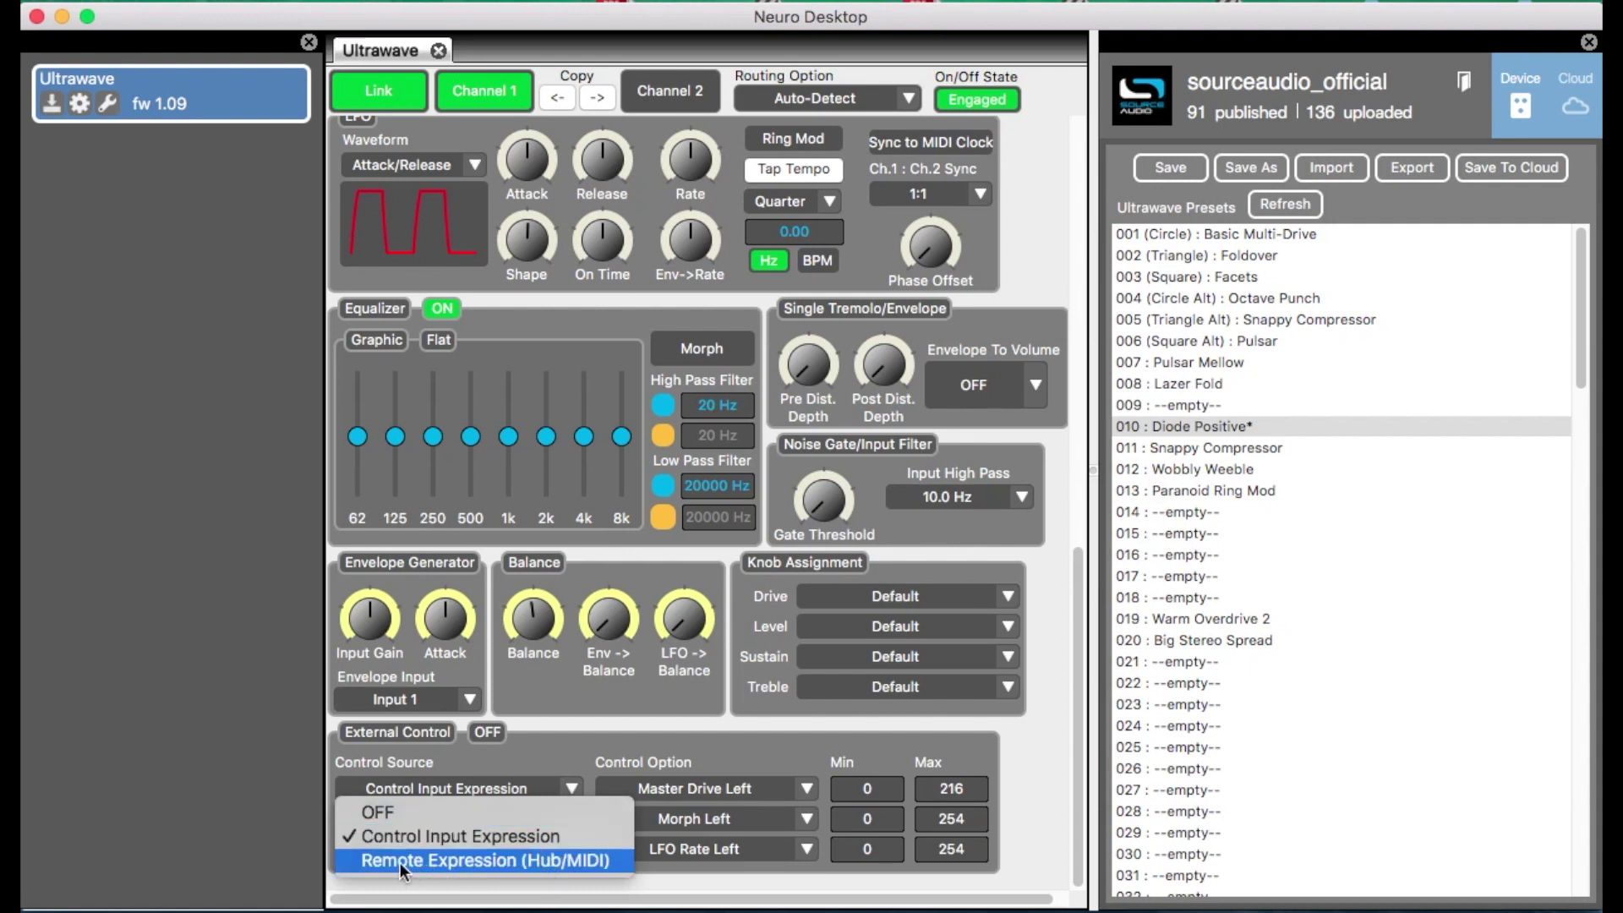
{"action": "left_click", "coordinate": [519, 837]}
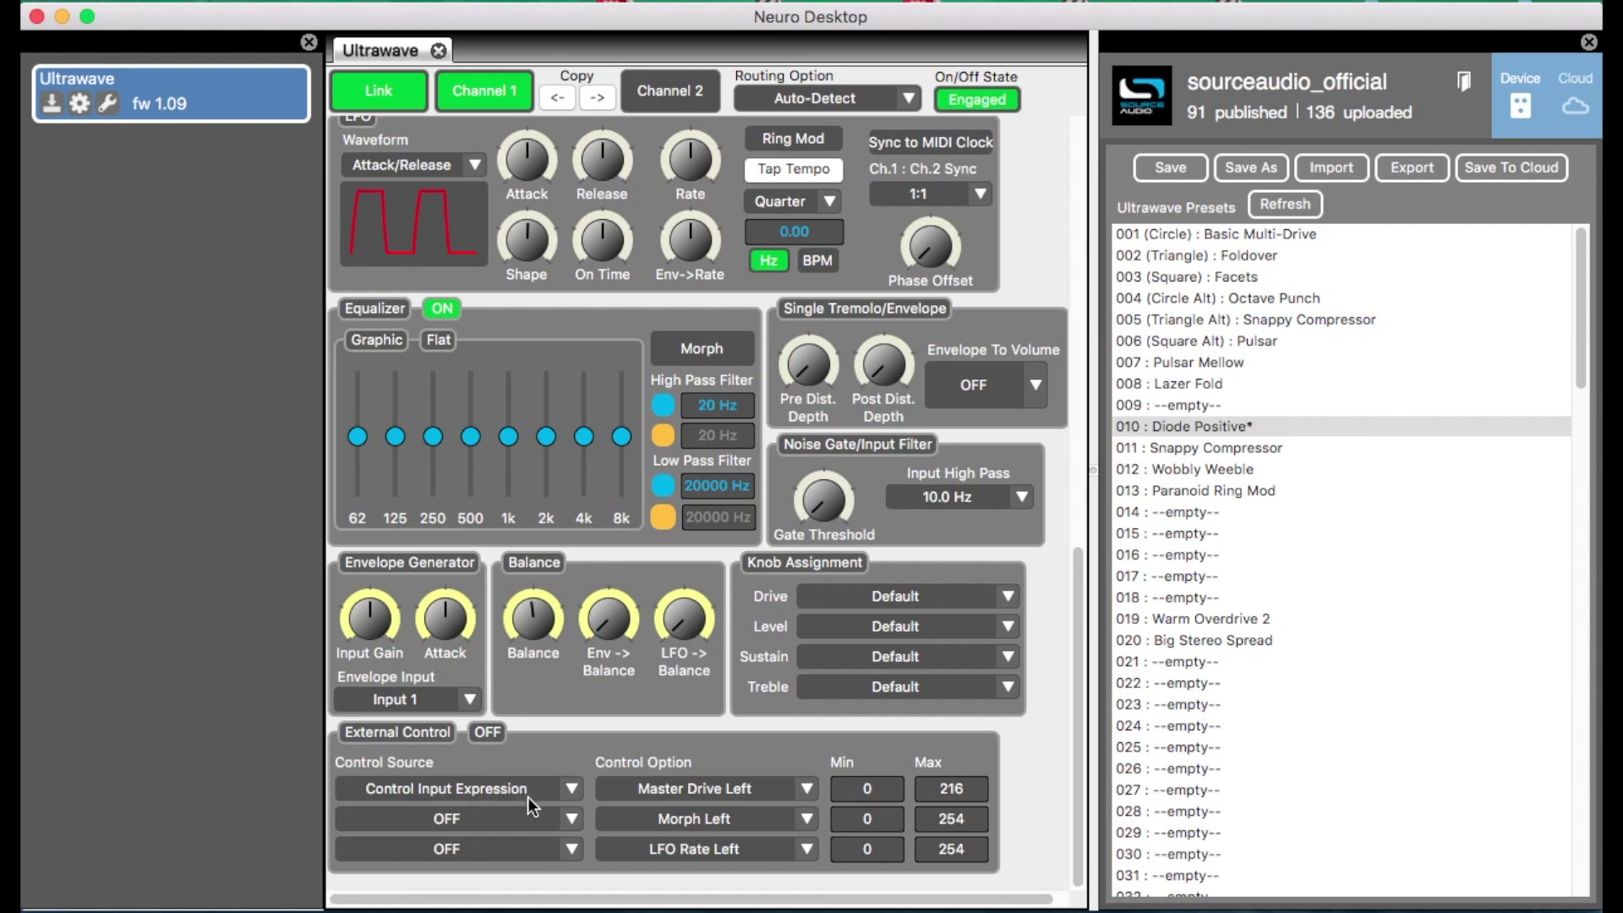
- Turn External Control on and set the first assignment's control option to Master Level Left
{"action": "left_click", "coordinate": [497, 731]}
{"action": "left_click", "coordinate": [806, 789]}
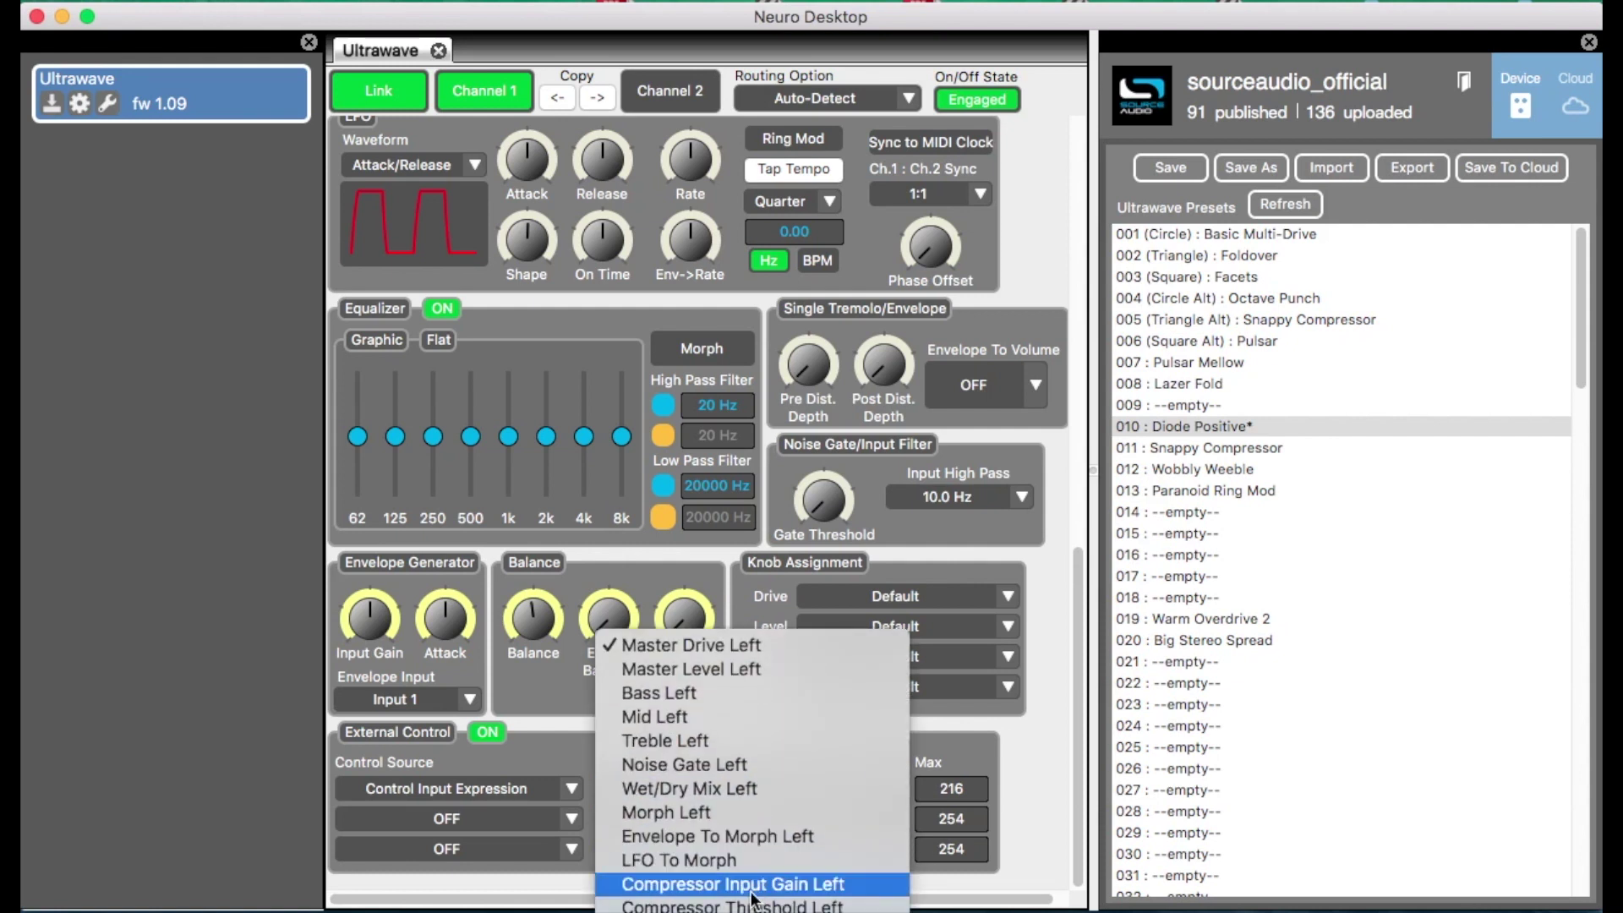
{"action": "left_click", "coordinate": [719, 670]}
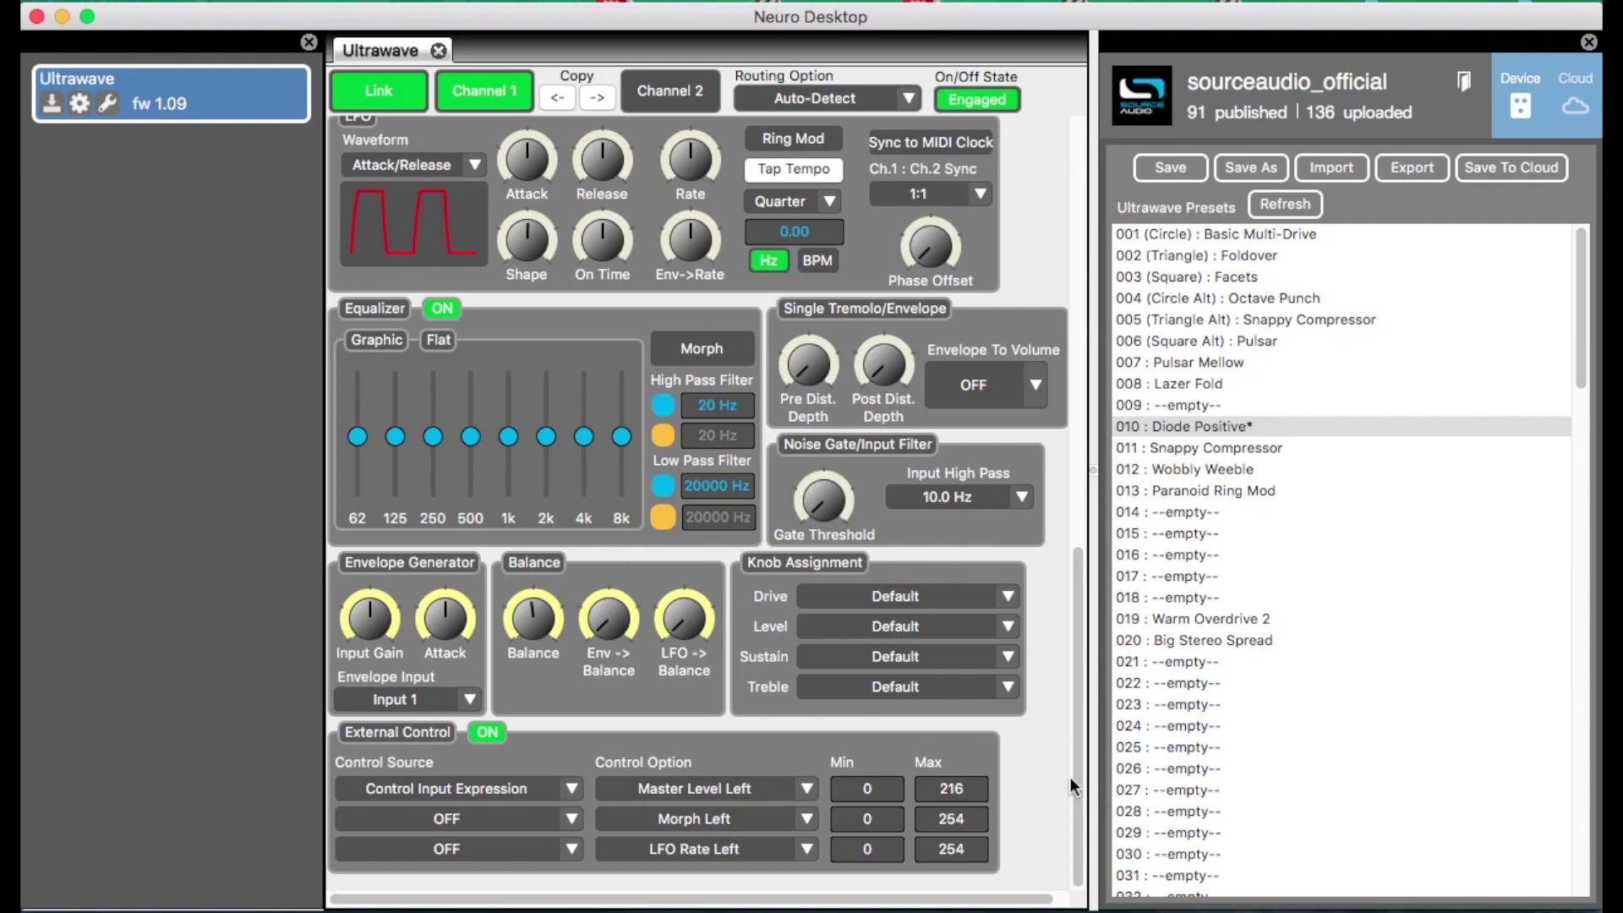
{"action": "left_click_drag", "start_coordinate": [1070, 778], "coordinate": [1113, 75]}
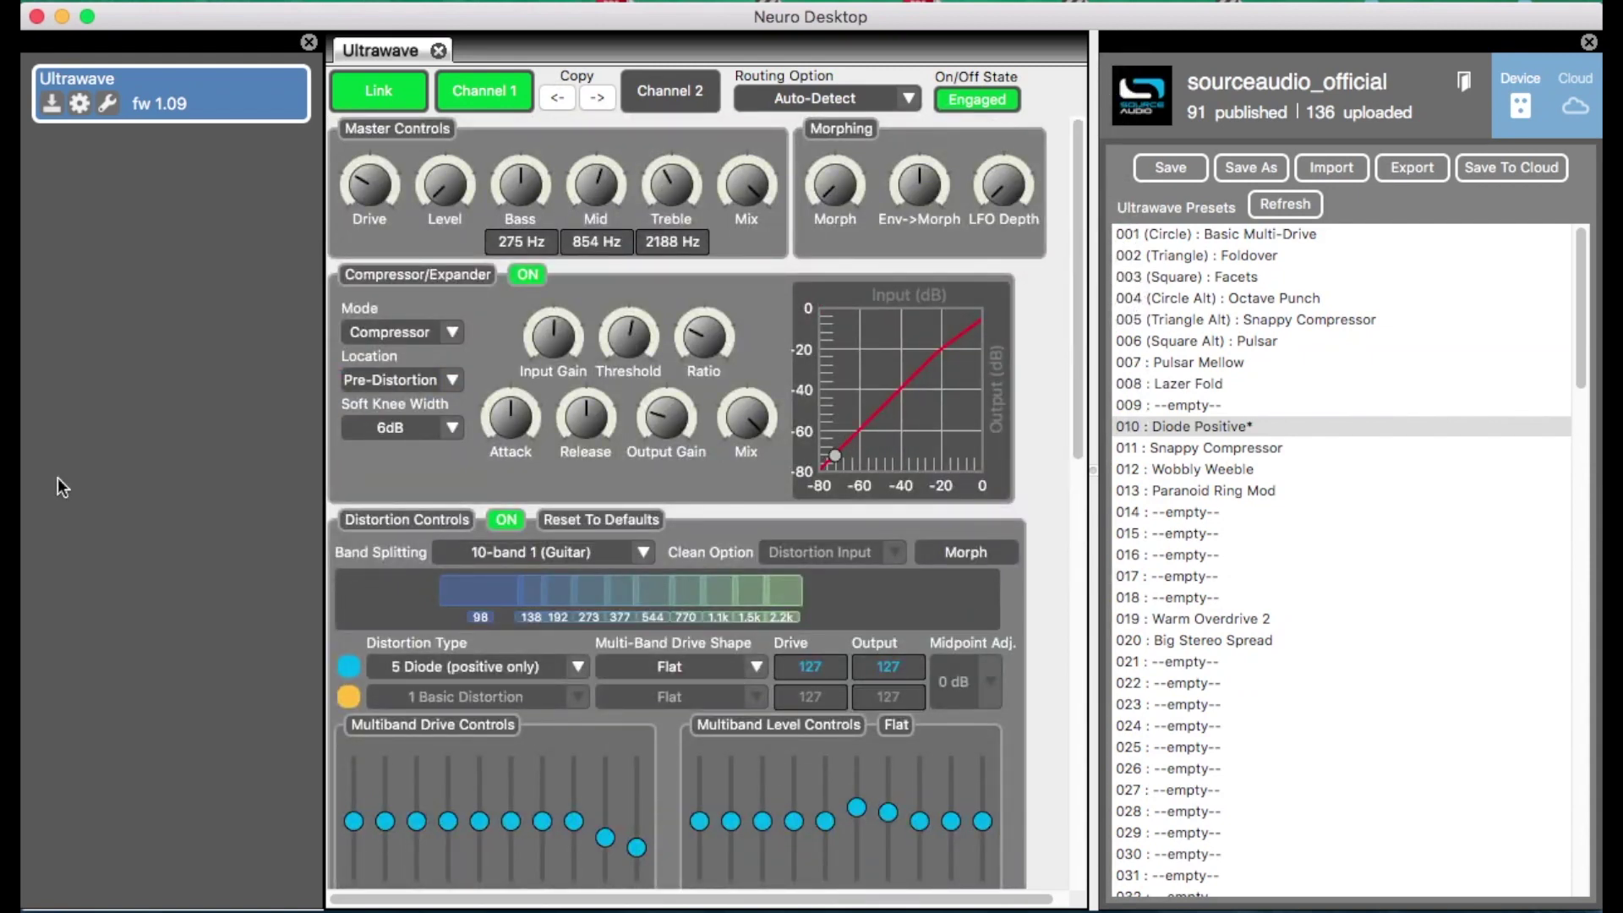